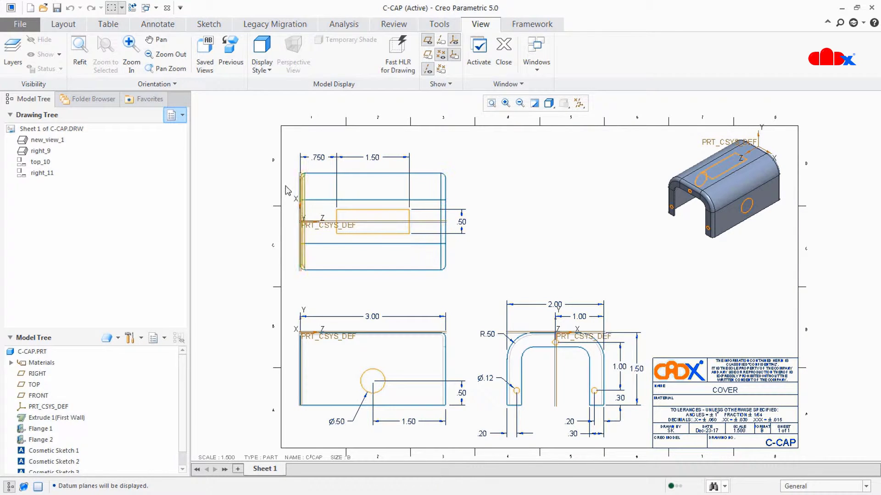
Display the layer tree of the C-CAP drawing in place of its drawing tree.
click(184, 119)
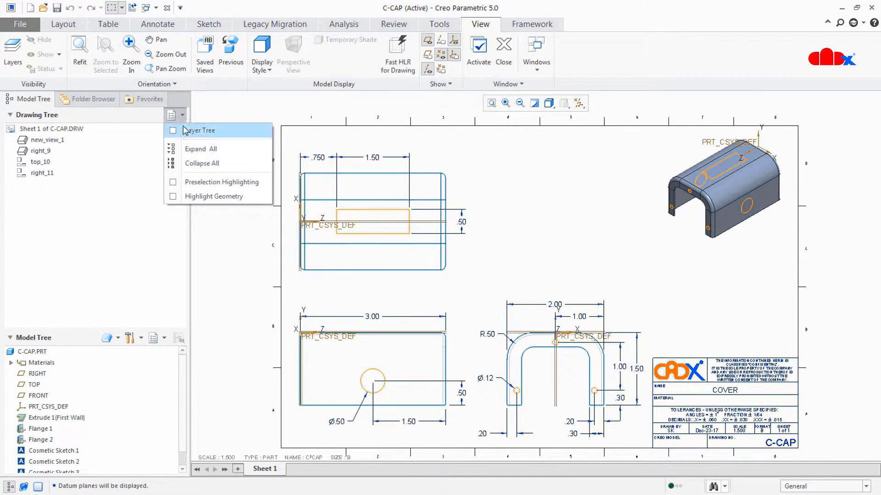
click(185, 131)
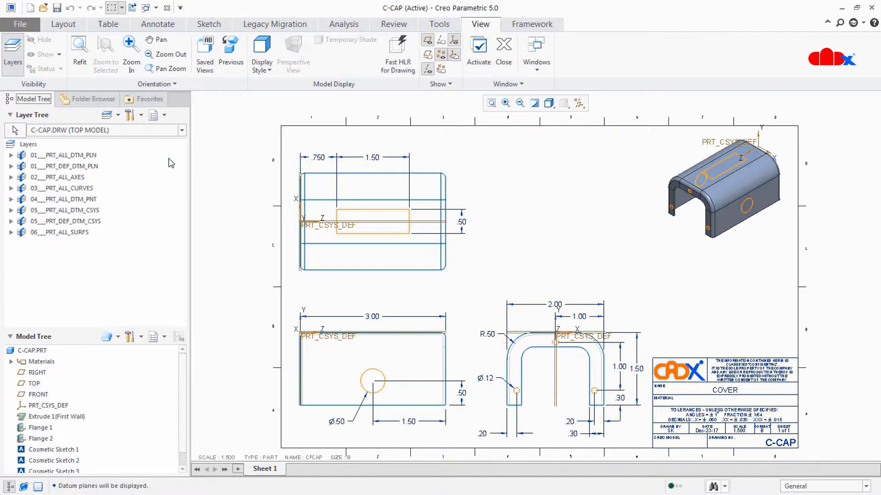
click(114, 258)
Open the C-CAP.PRT model from the drawing, examine its layer tree, and close the part window.
click(32, 350)
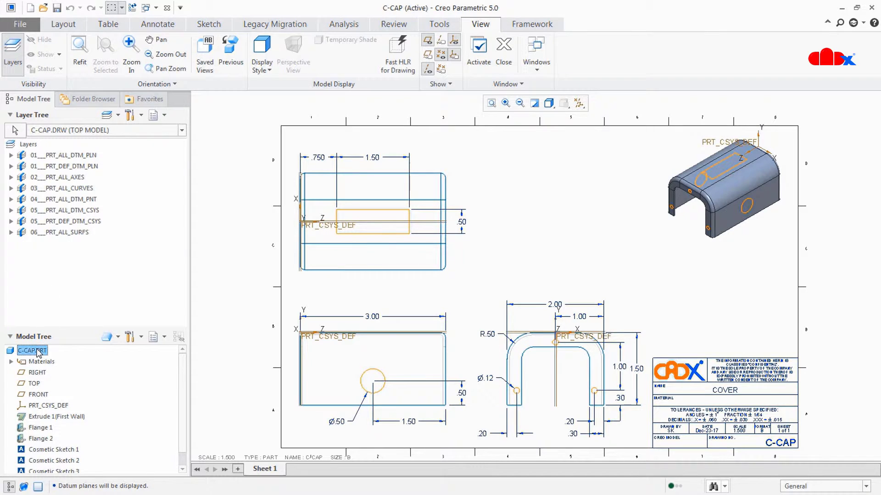
click(51, 298)
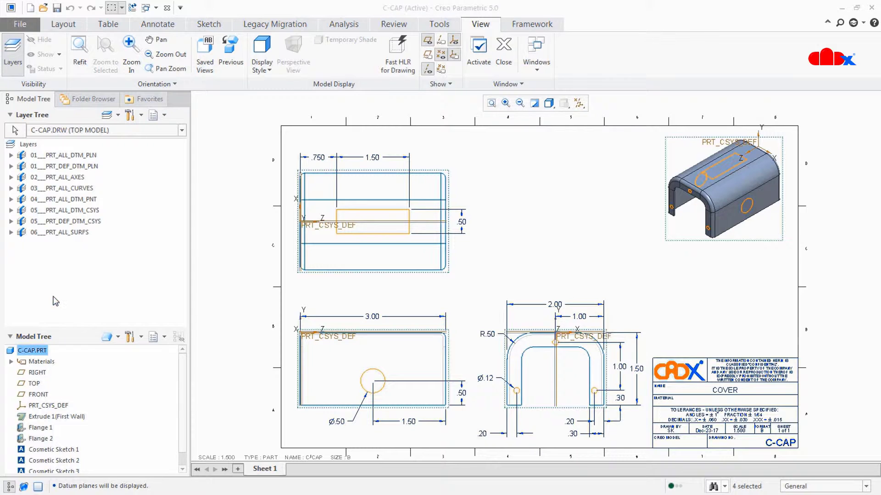
click(147, 118)
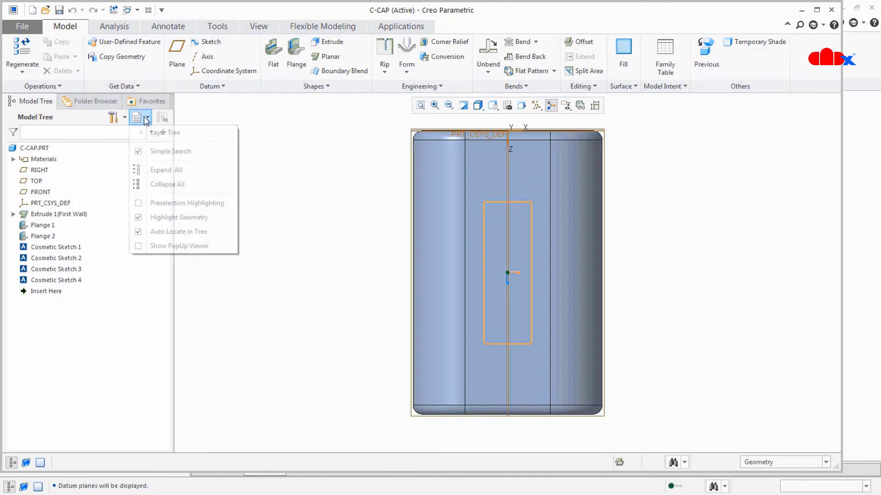
click(155, 133)
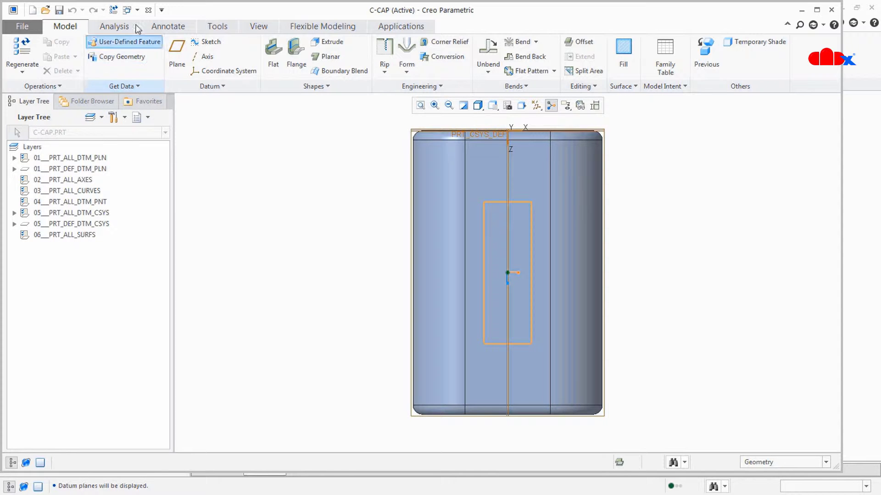
click(147, 10)
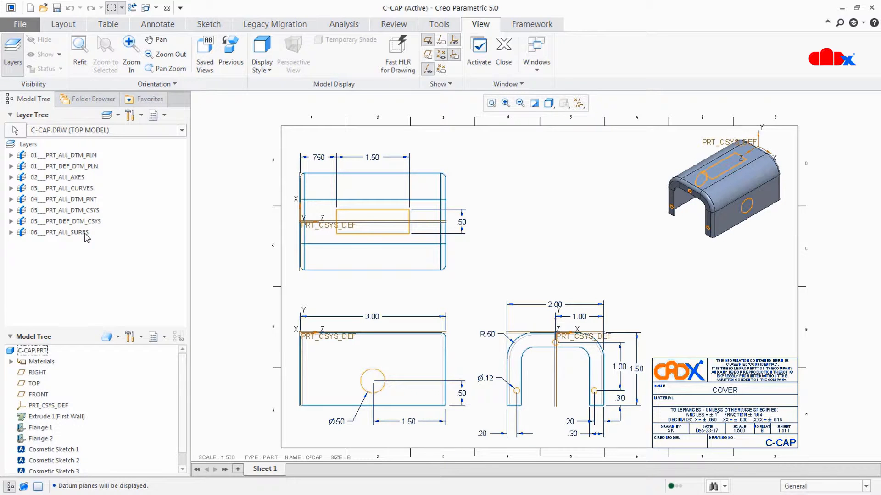
Reopen the C-CAP.PRT model from the drawing's model tree and display its layer tree.
click(45, 352)
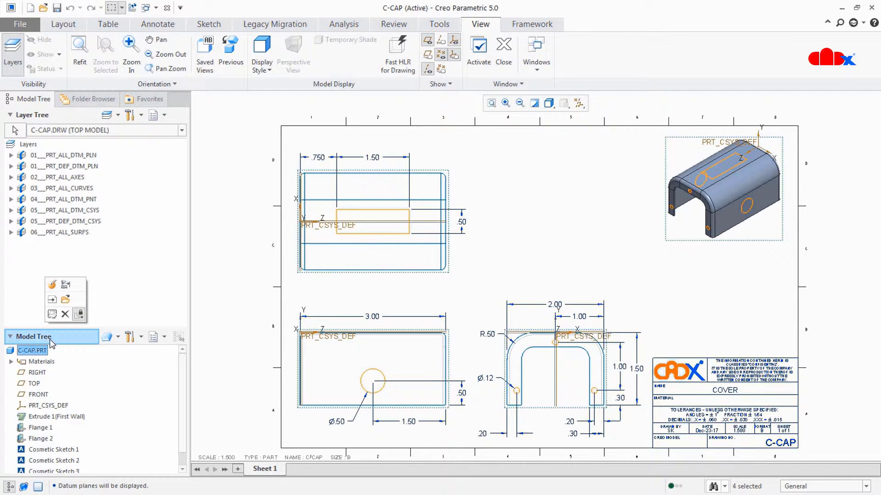
click(65, 299)
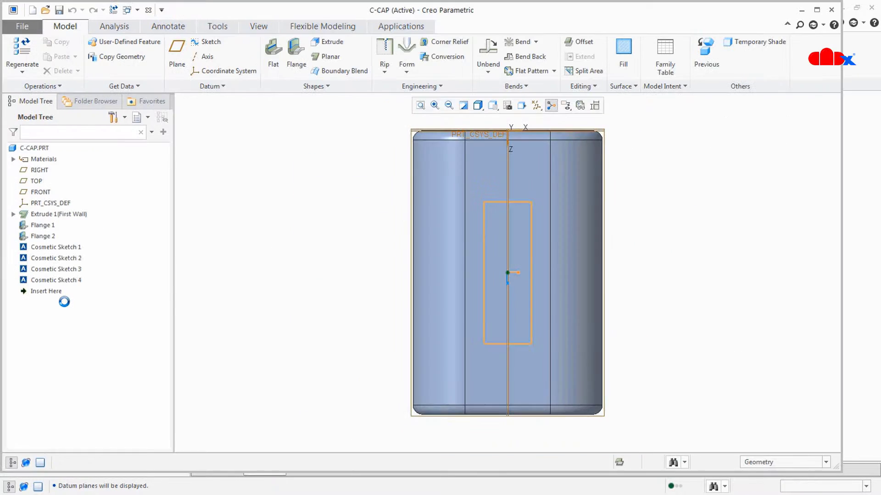
click(144, 117)
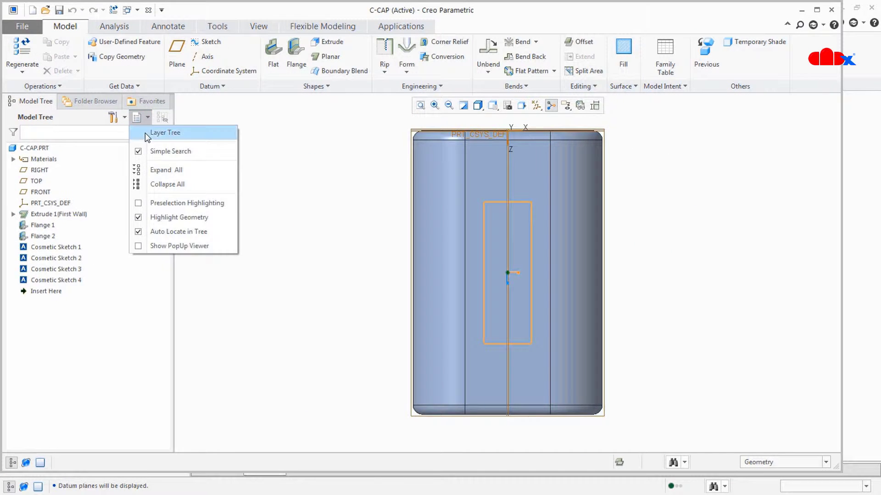
click(145, 133)
Create a new layer named layer1 in the part and close the part window.
right_click(71, 276)
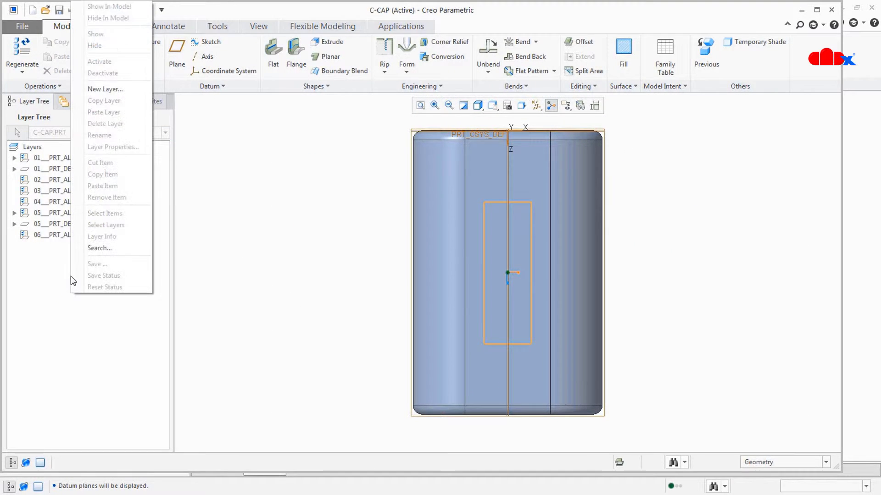
click(105, 89)
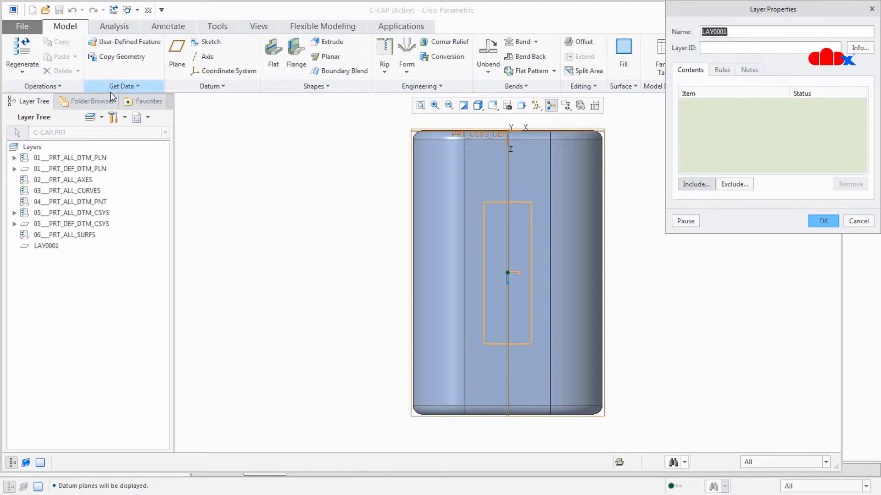
key(BackSpace)
text(layer1)
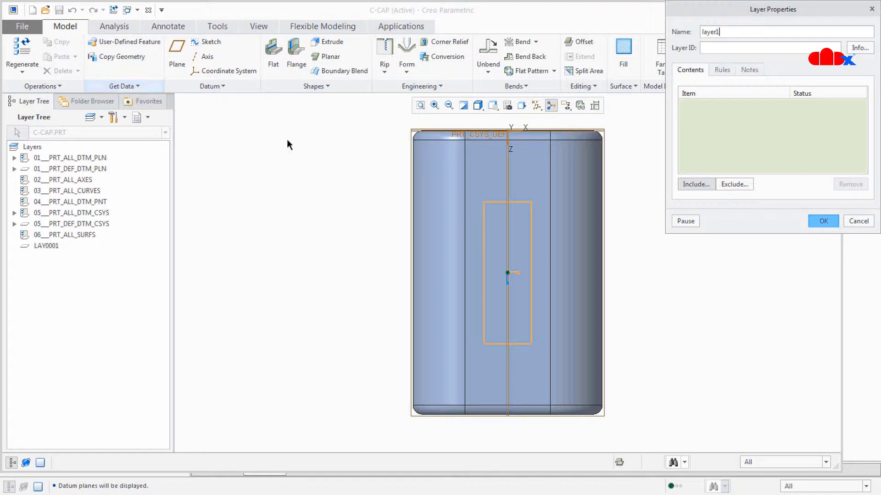
click(823, 221)
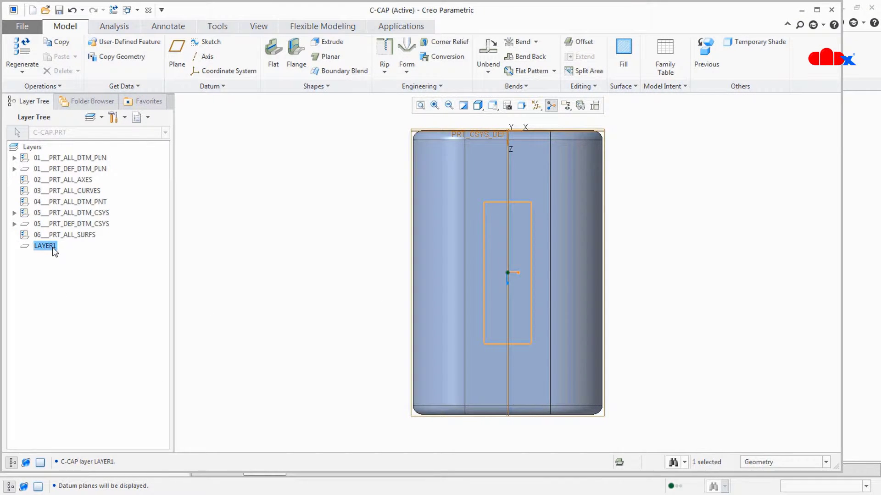
click(148, 10)
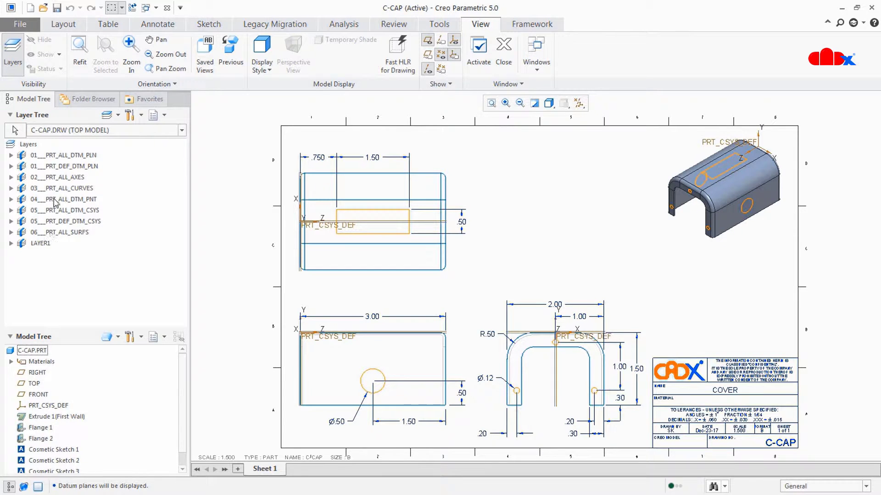
Check which layer operations are available for LAYER1 at the C-CAP.DRW top-model level.
click(46, 246)
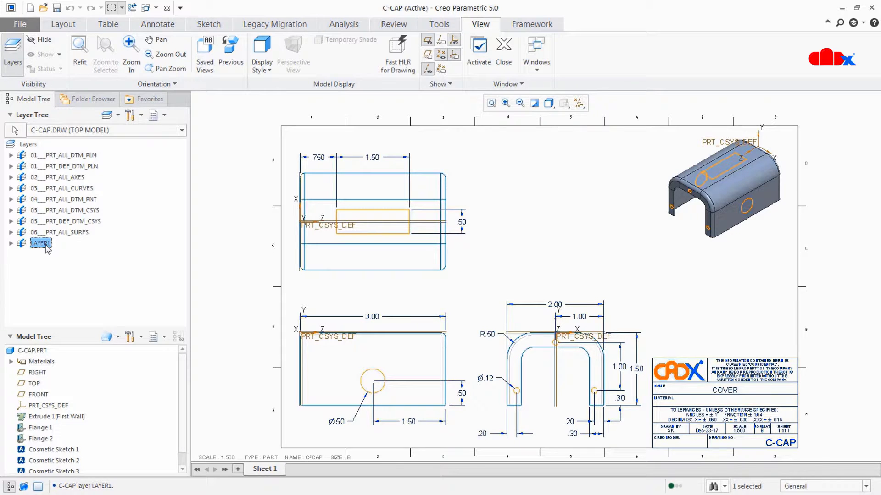
right_click(45, 246)
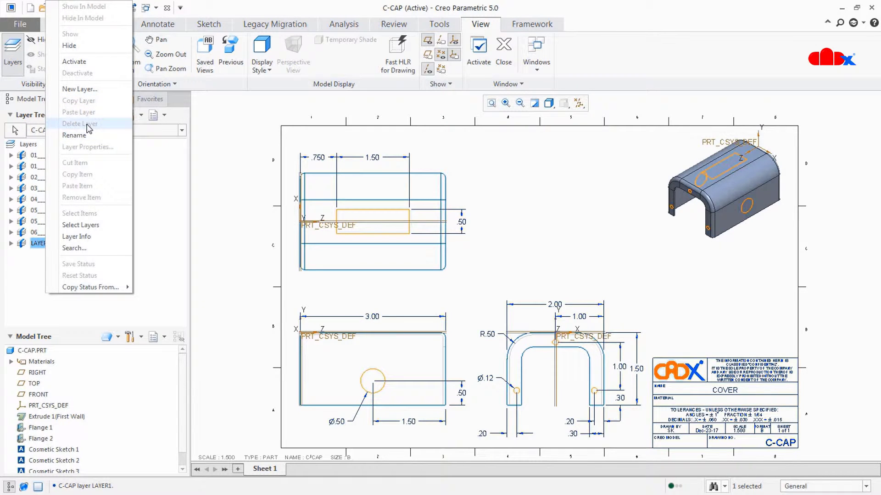
key(Escape)
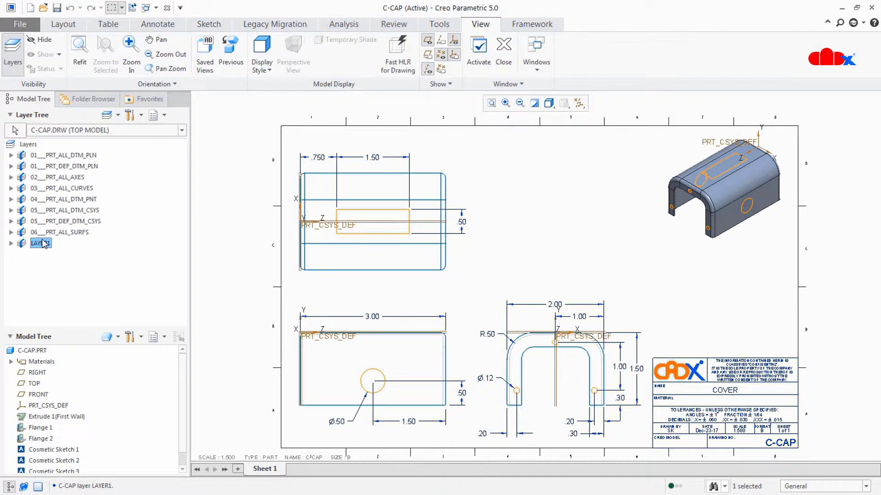
Switch the layer tree to the active model C-CAP.PRT and delete LAYER1.
click(121, 130)
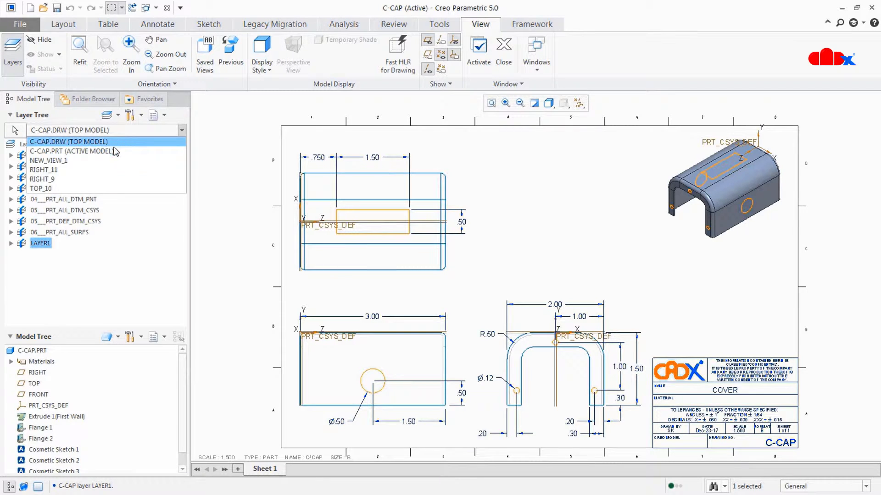
click(115, 152)
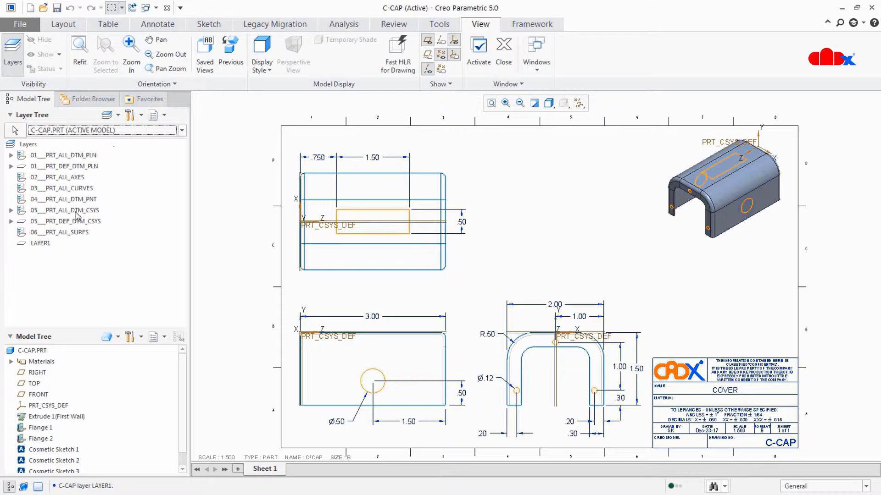
right_click(44, 243)
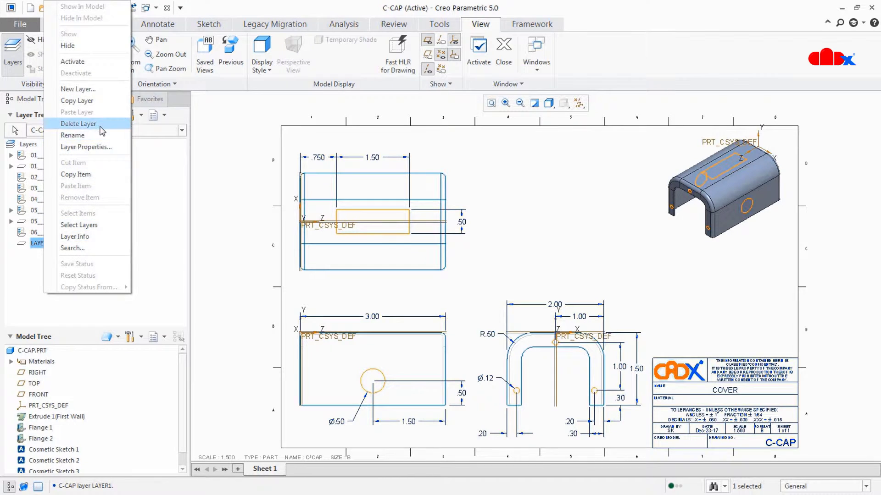
click(76, 124)
click(463, 275)
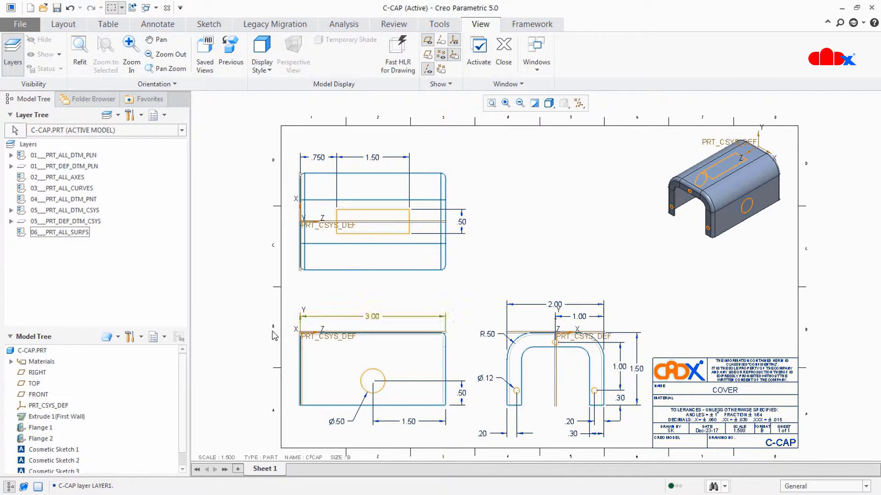
Open the C-CAP part from the drawing, check its layer tree for LAYER1, and close the part window.
click(40, 351)
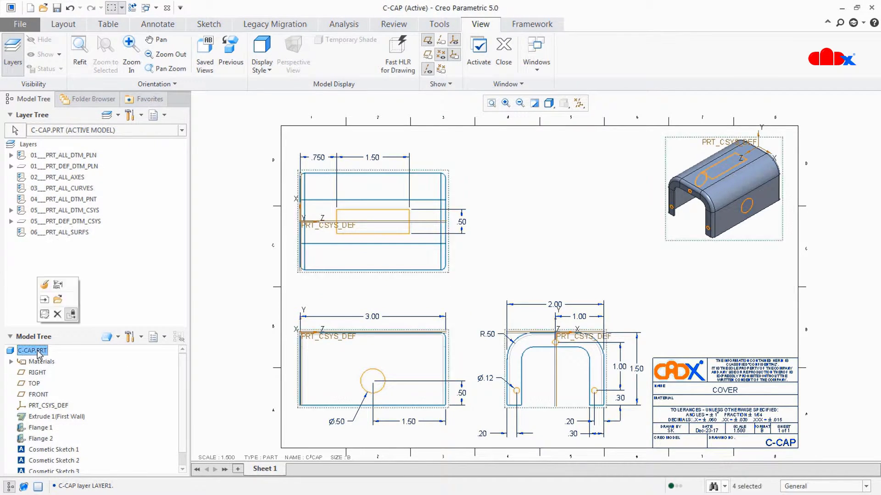
click(57, 299)
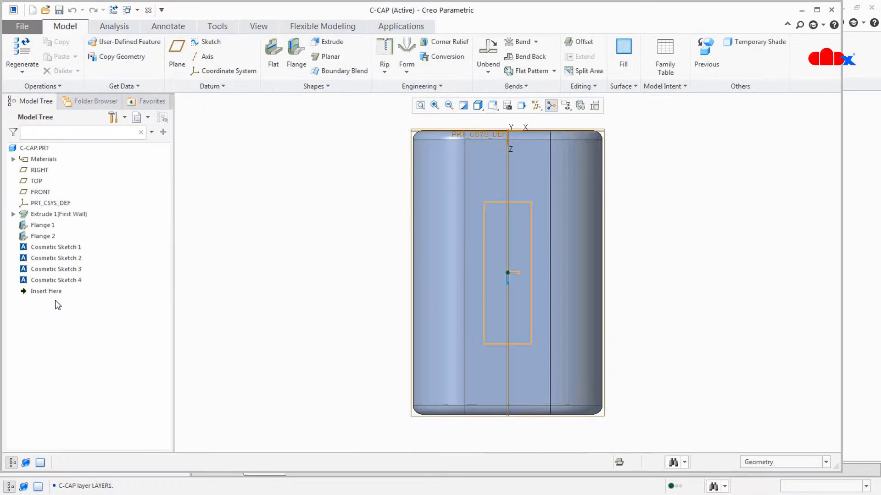
click(148, 117)
click(150, 136)
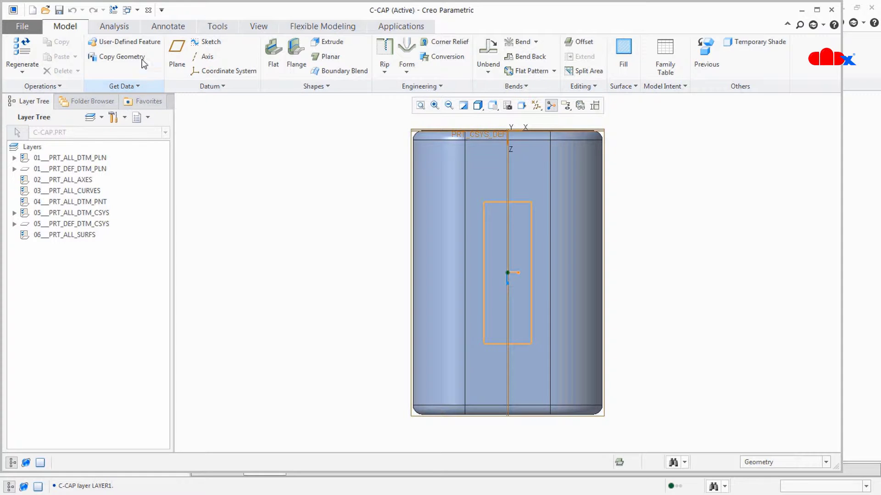
click(148, 10)
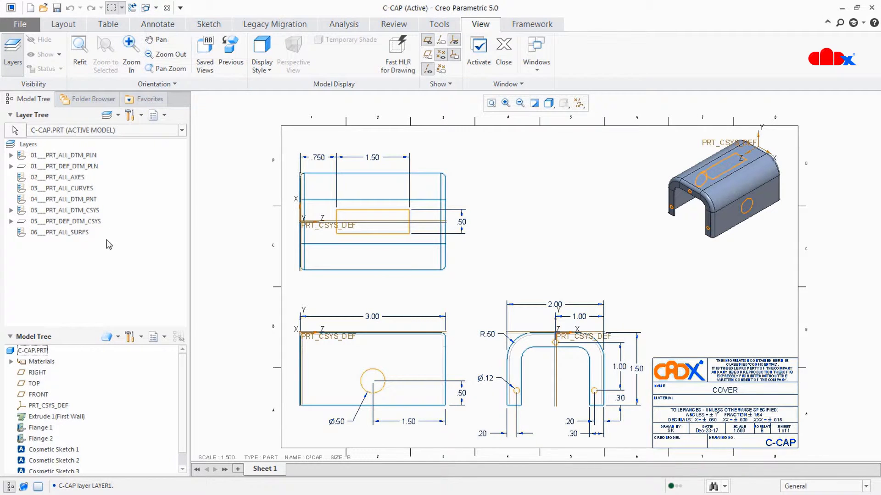
Create a new layer with the default name in C-CAP.PRT from within the drawing.
right_click(78, 269)
click(108, 65)
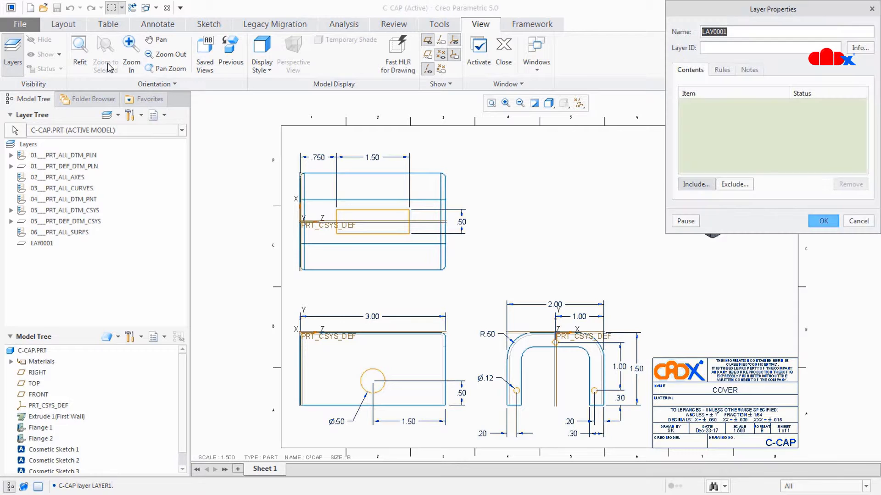
click(821, 224)
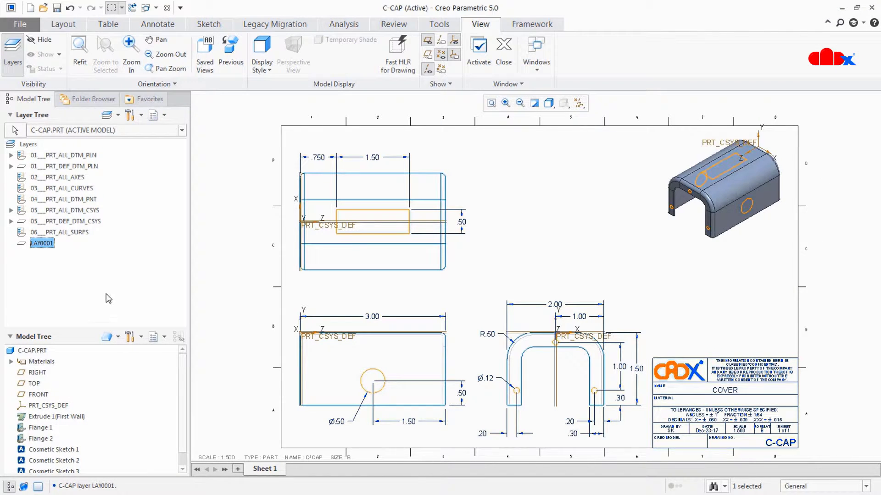
Switch the layer tree to the top model C-CAP.DRW and check the layer operations available for LAY0001.
click(130, 131)
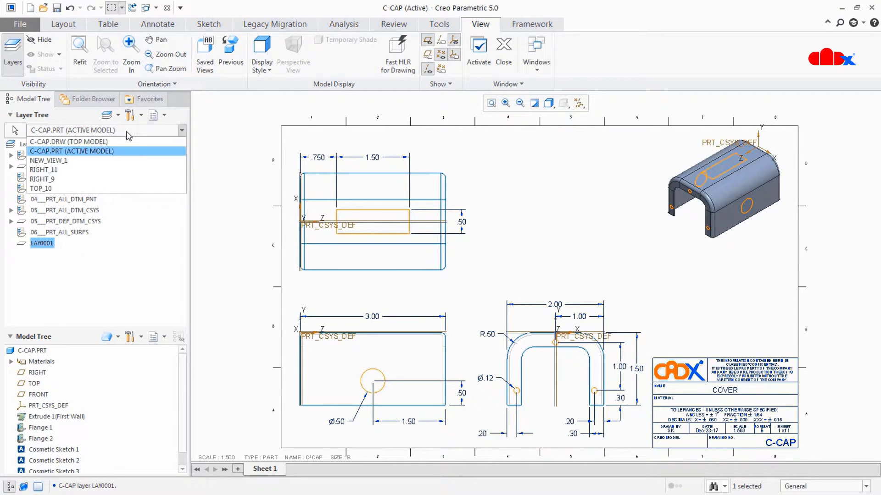
click(123, 142)
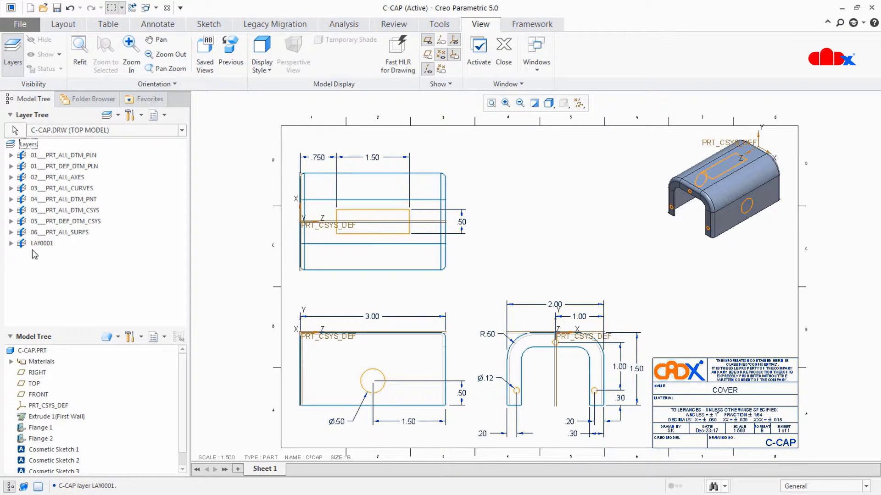
click(45, 244)
right_click(47, 246)
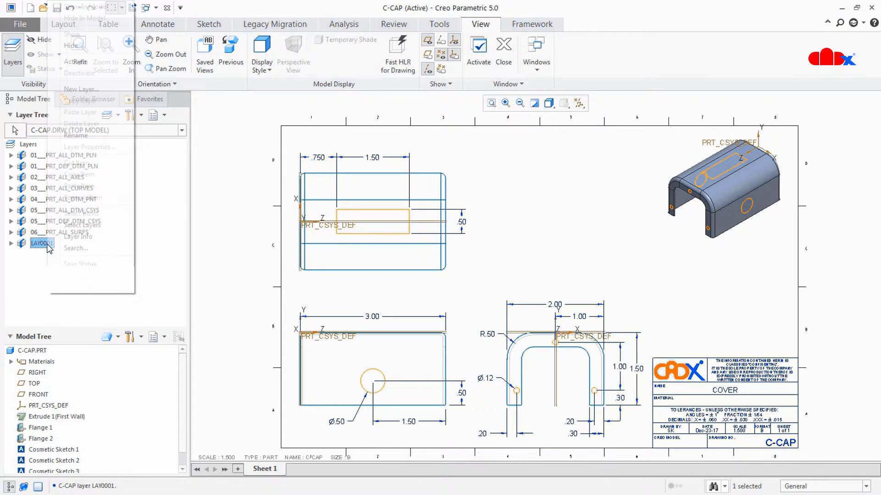
click(37, 257)
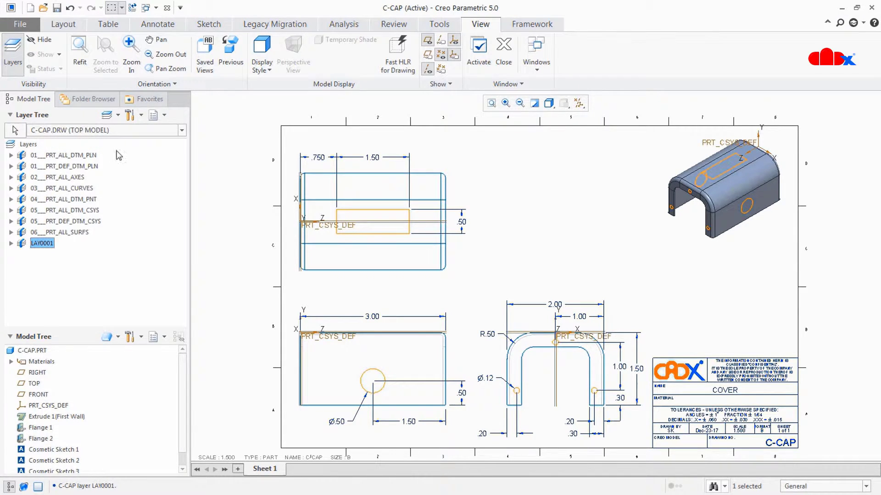
Switch the layer tree to the active model C-CAP.PRT and delete LAY0001.
click(126, 131)
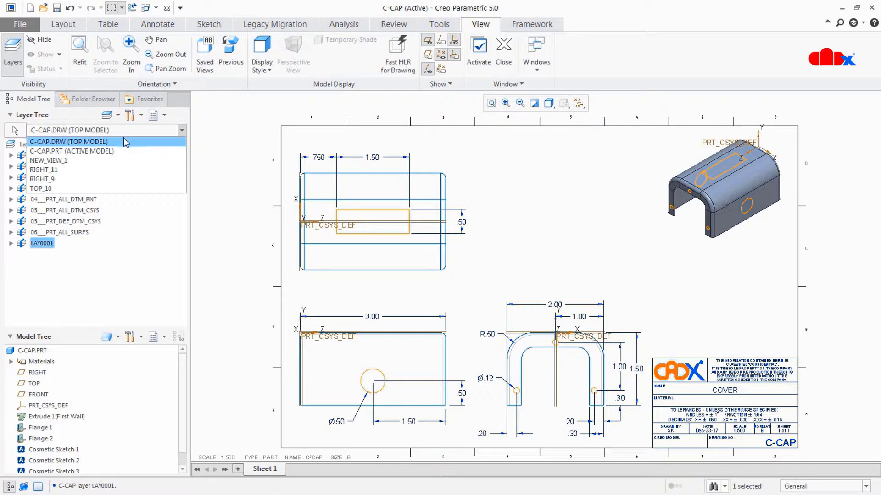
click(125, 151)
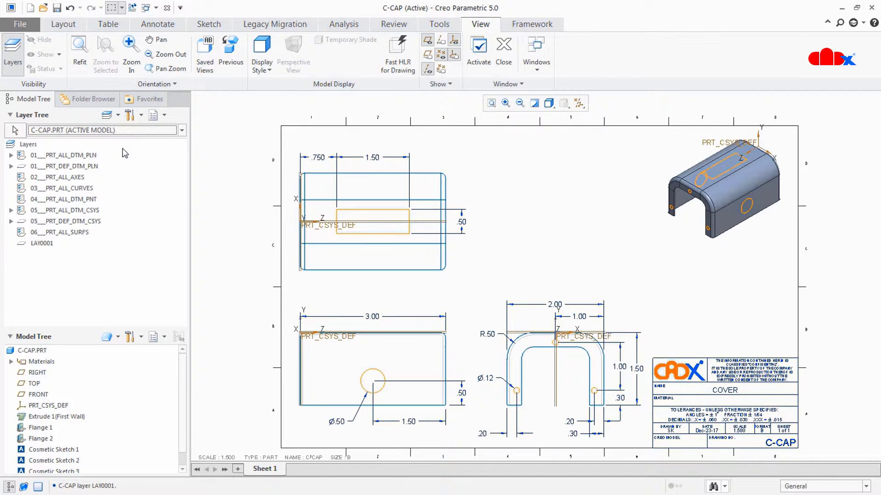
right_click(52, 243)
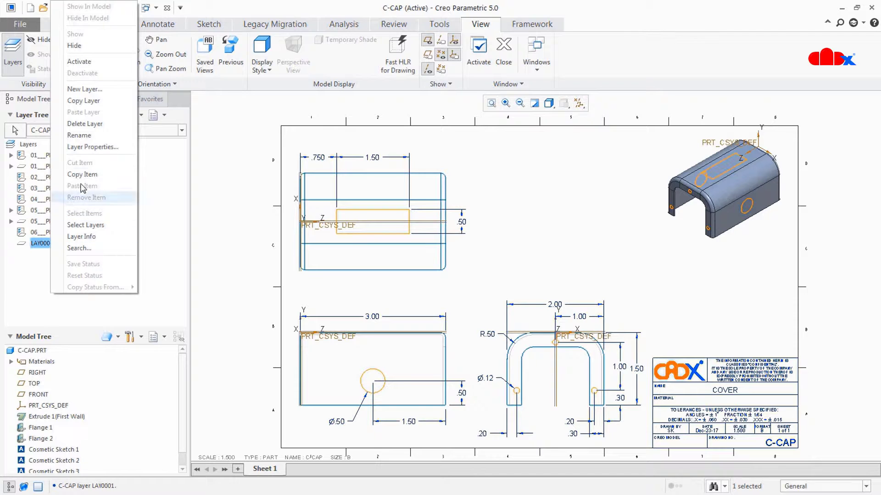
click(100, 124)
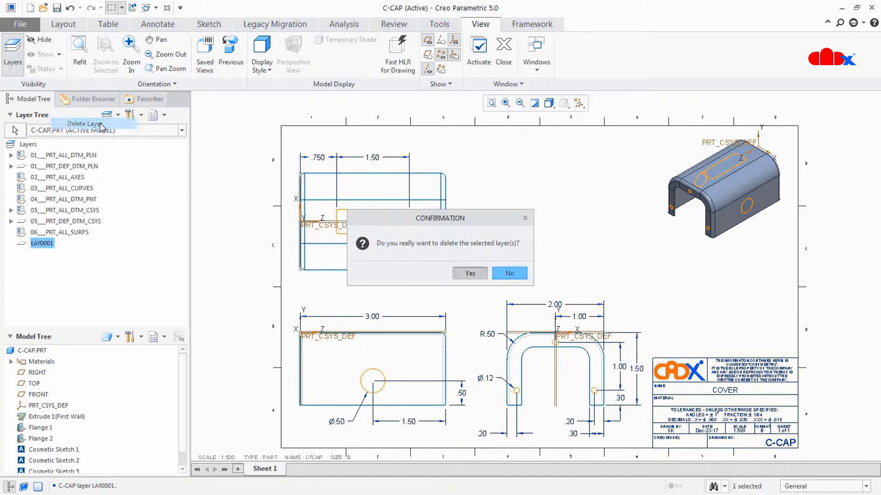
click(468, 274)
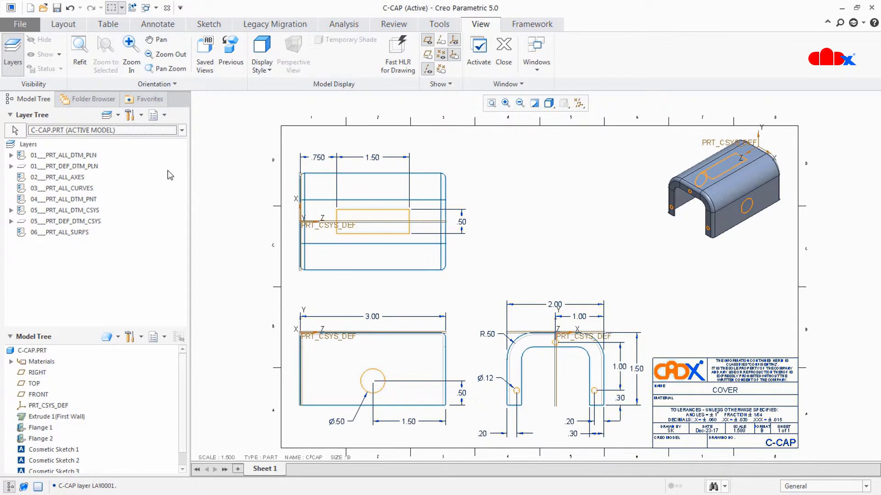
Switch the layer tree to the top model C-CAP.DRW and create a new drawing-level layer named layer2.
click(122, 131)
click(118, 141)
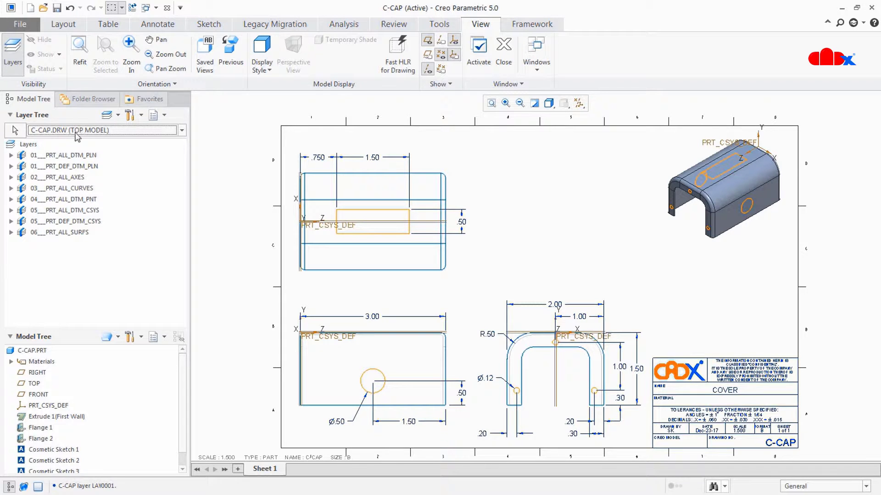
right_click(63, 255)
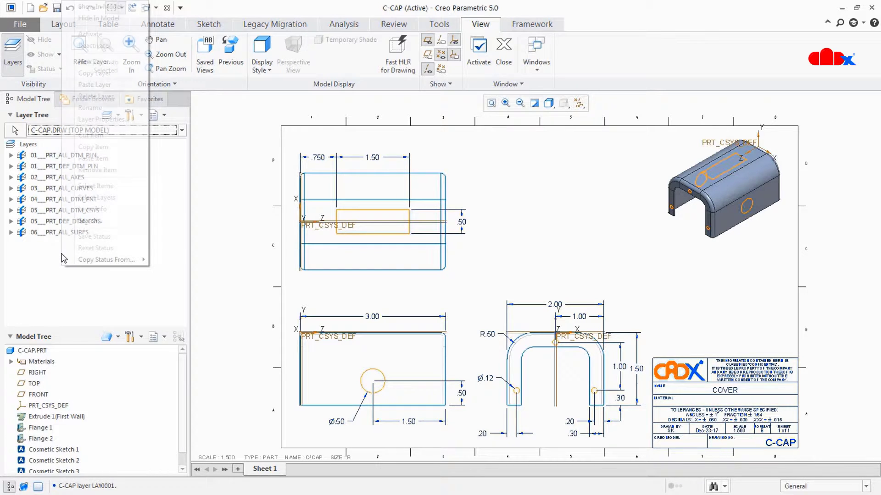
click(101, 61)
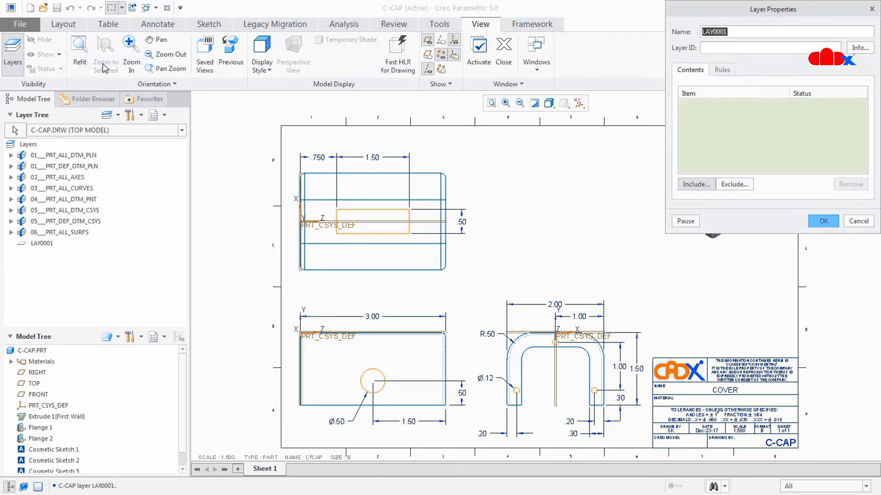
key(BackSpace)
text(layer2)
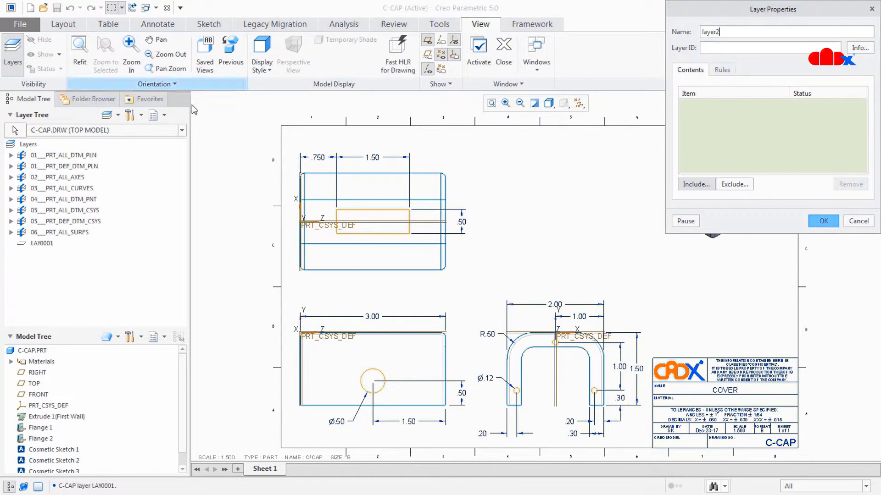
click(831, 224)
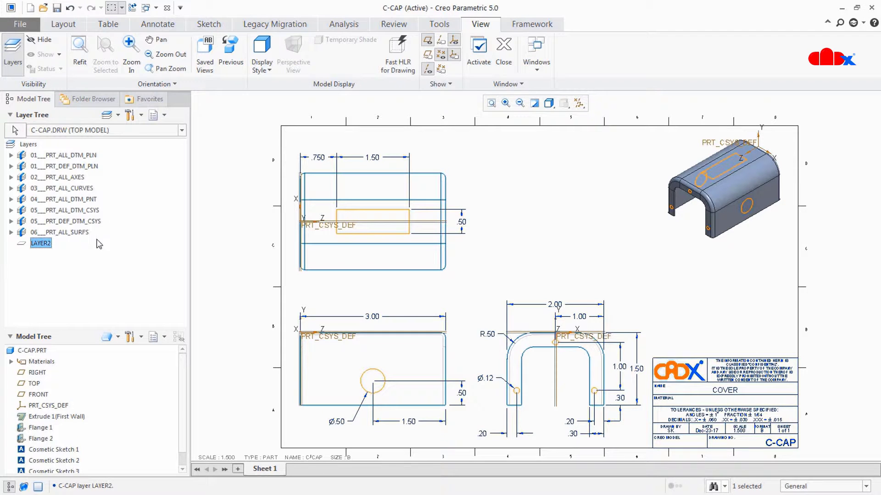
Check the layers of C-CAP.PRT for LAYER2, both from the drawing and in the opened part window, and close that window.
click(134, 130)
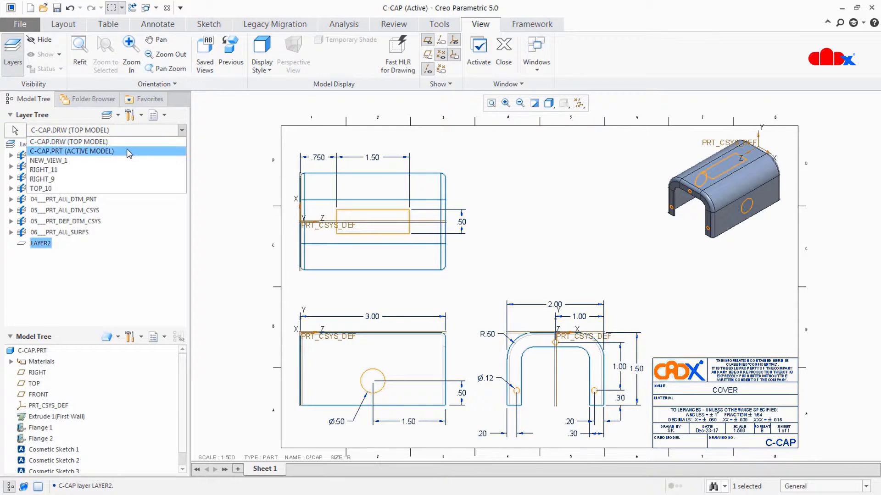
click(129, 151)
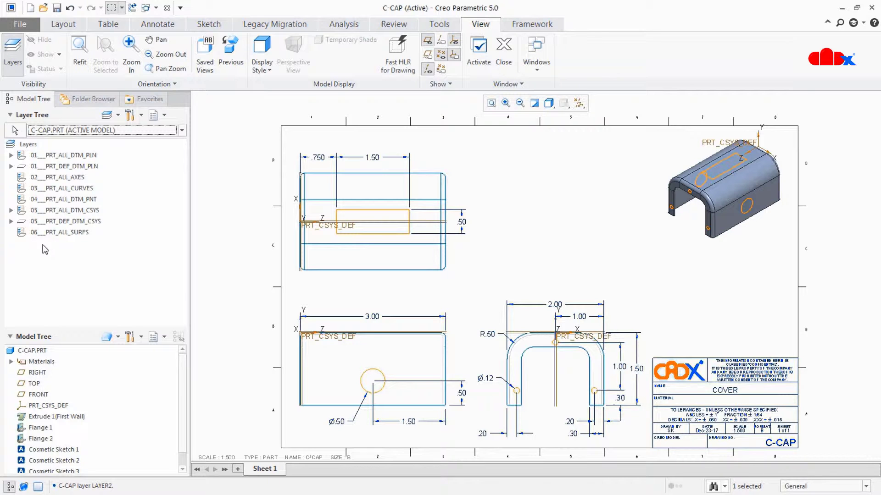
click(32, 351)
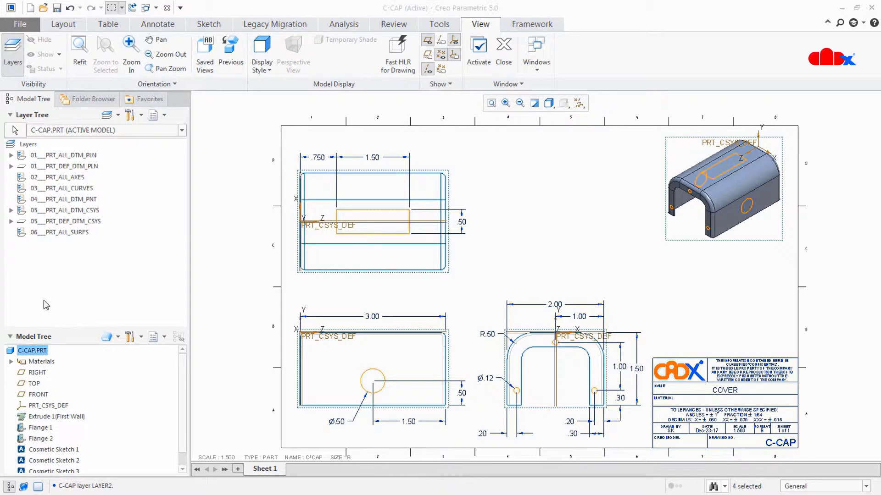
click(46, 302)
click(145, 121)
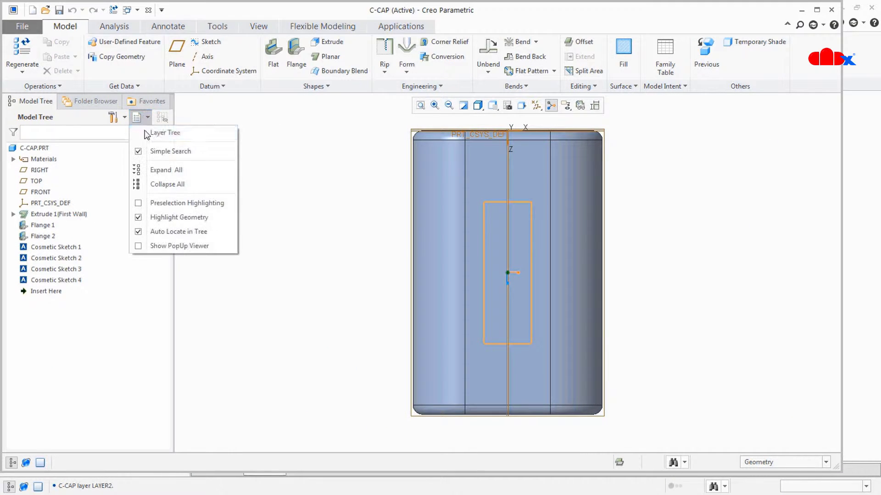
click(145, 133)
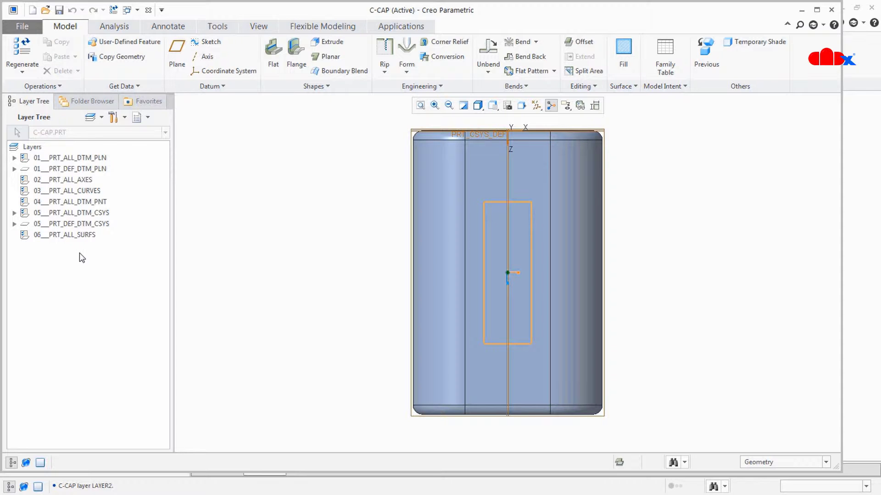
click(149, 10)
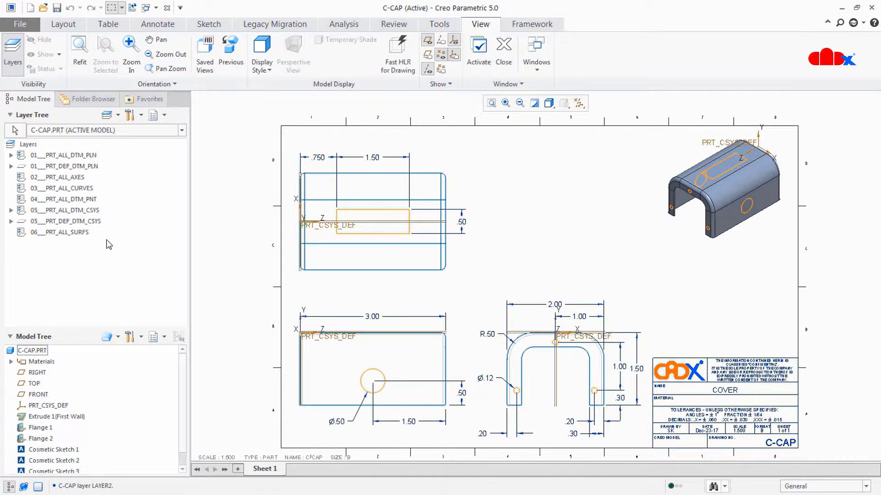
Switch the layer tree back to the top model C-CAP.DRW and locate LAYER2.
click(129, 130)
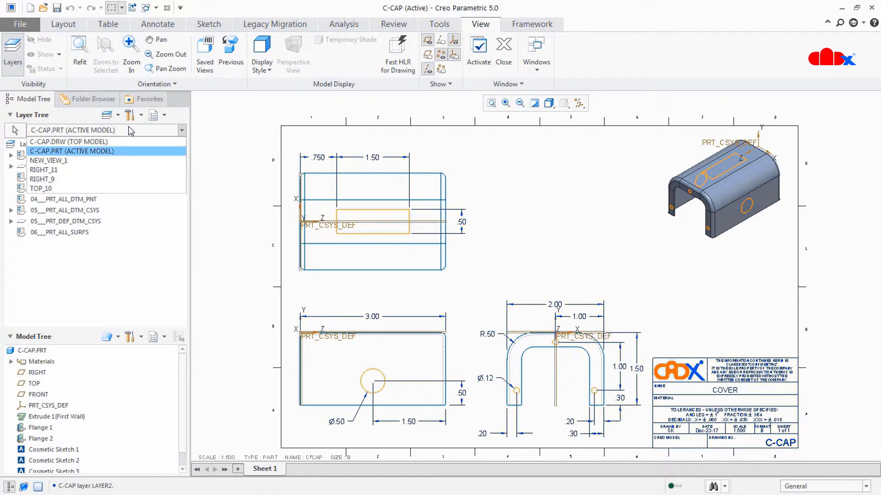
click(128, 142)
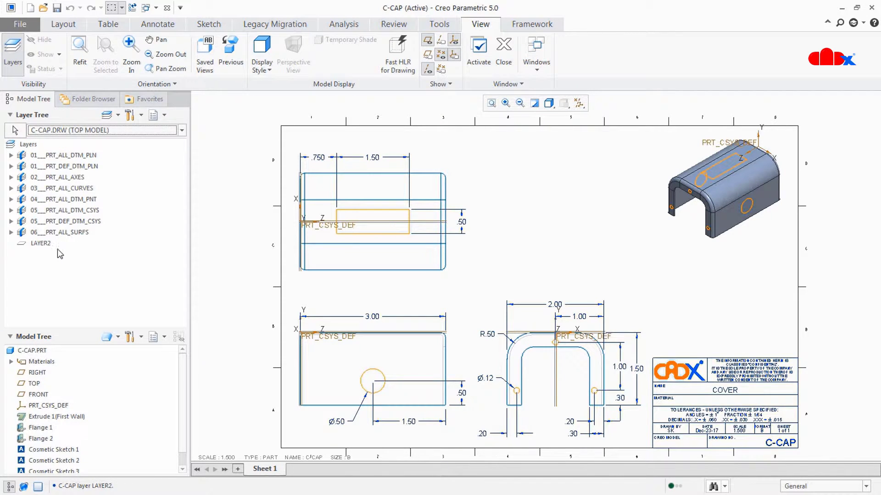
click(42, 244)
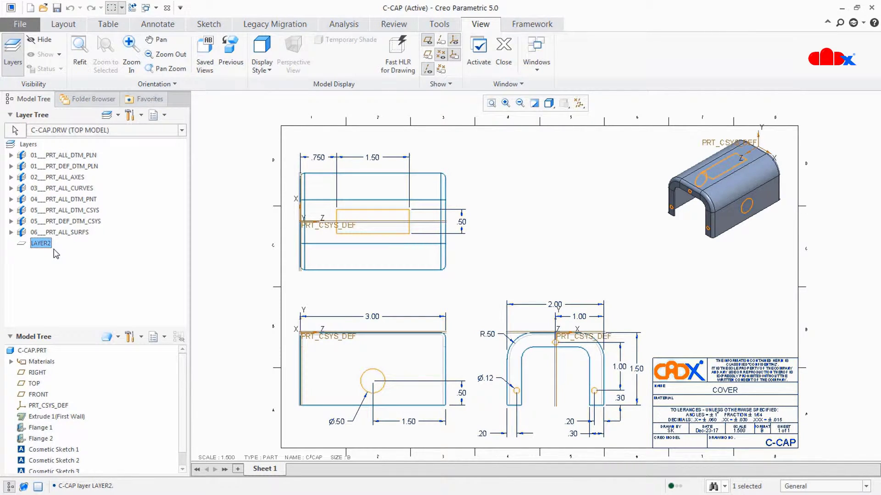
click(55, 249)
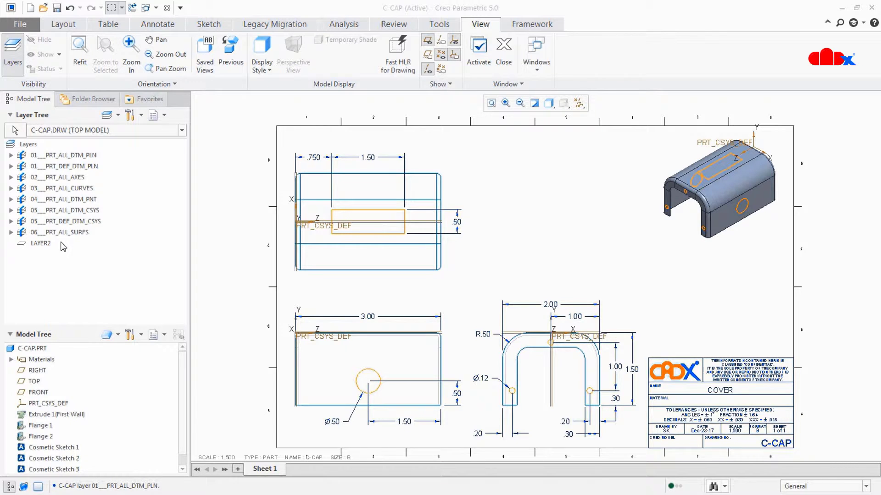
Examine the part layers listed at the drawing level one by one, from 01___PRT_ALL_DTM_PLN to 06___PRT_ALL_SURFS.
click(79, 157)
click(79, 167)
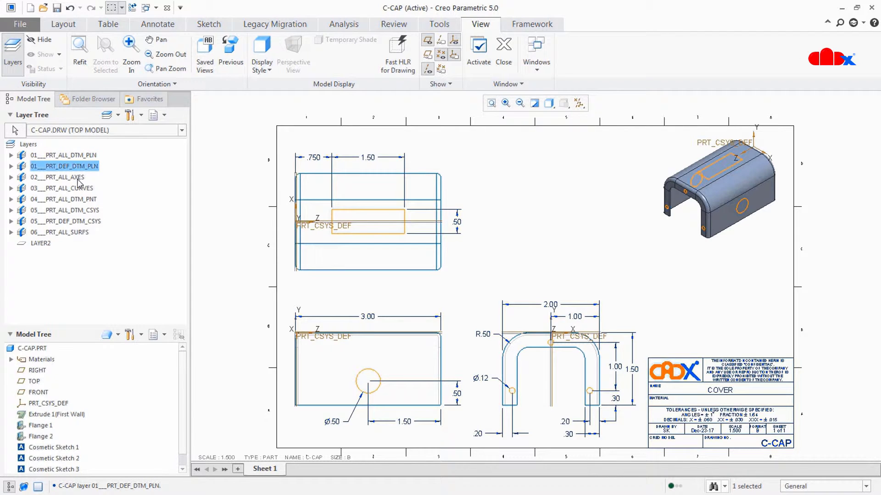
click(79, 178)
click(79, 189)
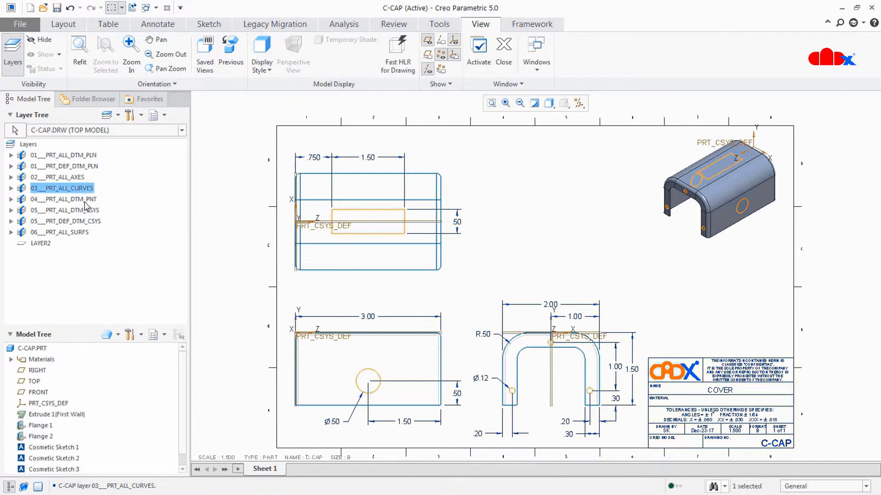
click(83, 200)
click(85, 211)
click(87, 222)
click(84, 234)
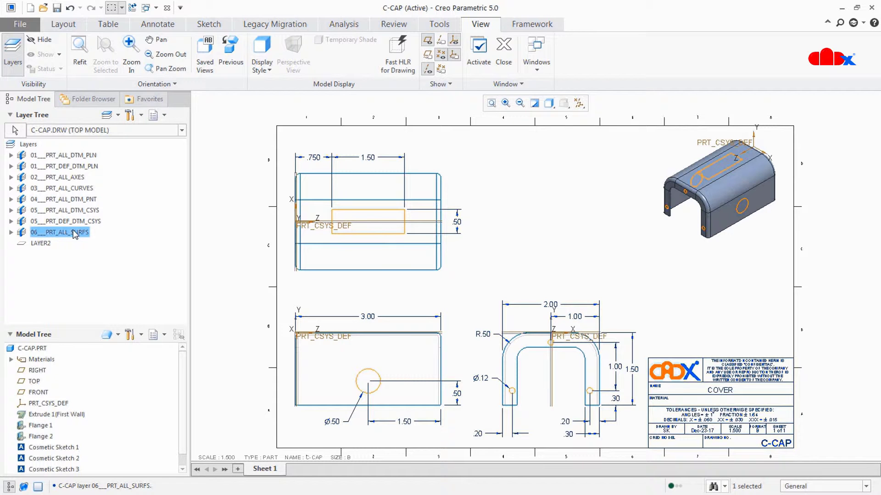
click(66, 325)
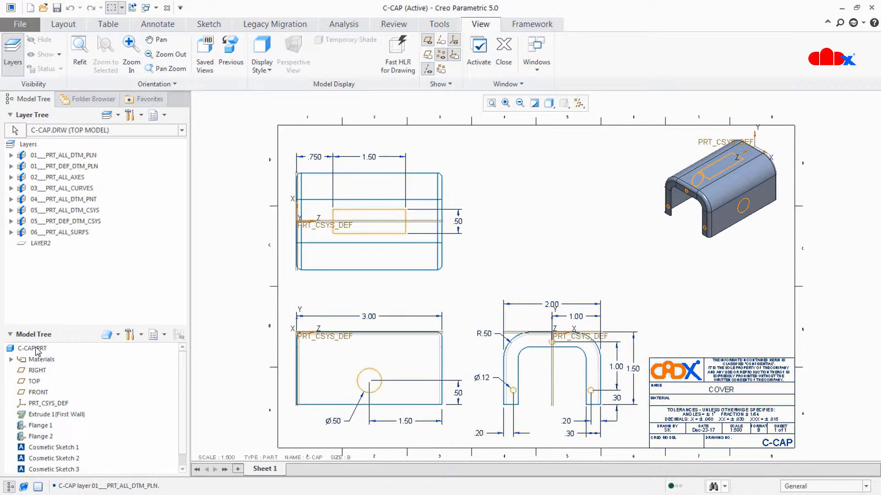
Open the C-CAP part from the drawing, hide all of its layers, and close the part window.
click(37, 348)
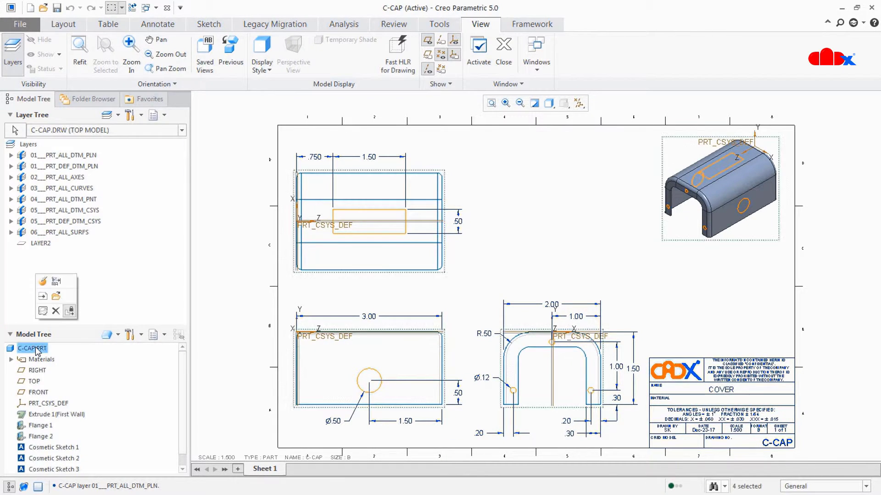
click(57, 297)
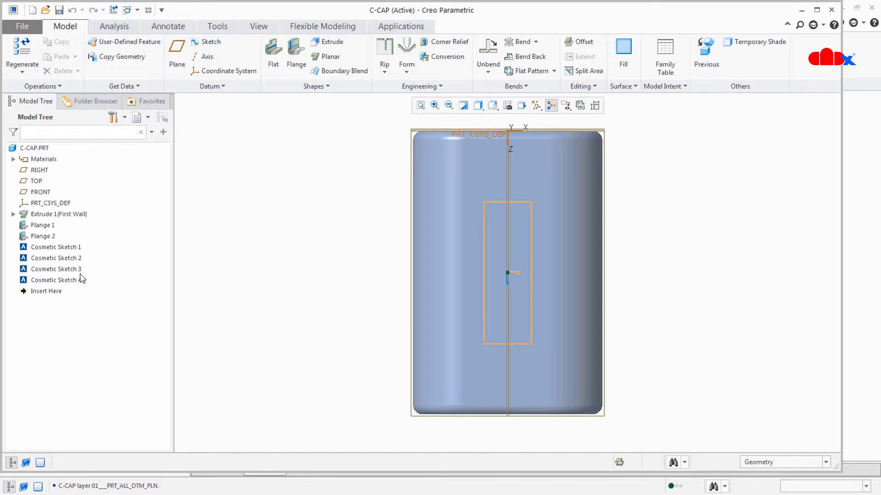
click(137, 118)
click(140, 134)
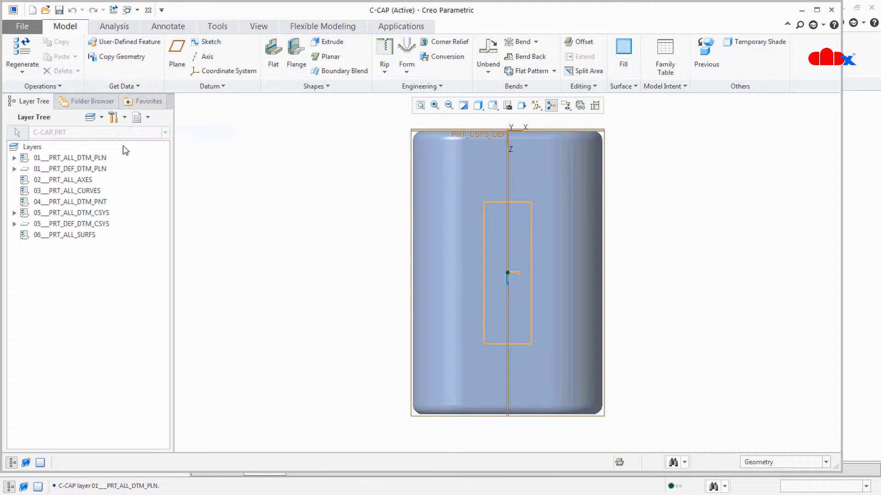
right_click(34, 147)
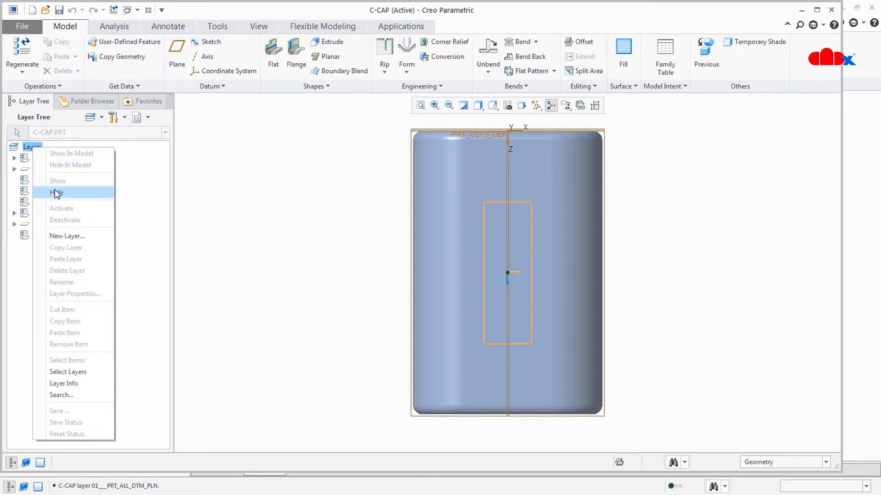
click(55, 190)
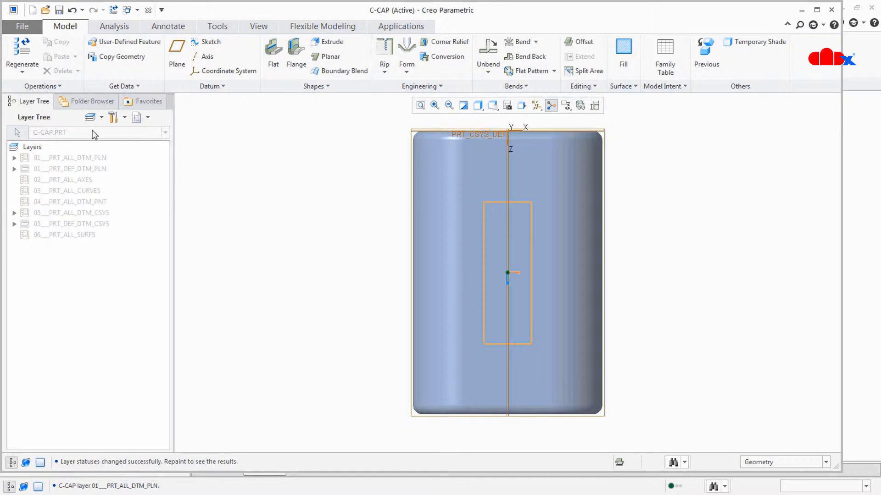
click(147, 11)
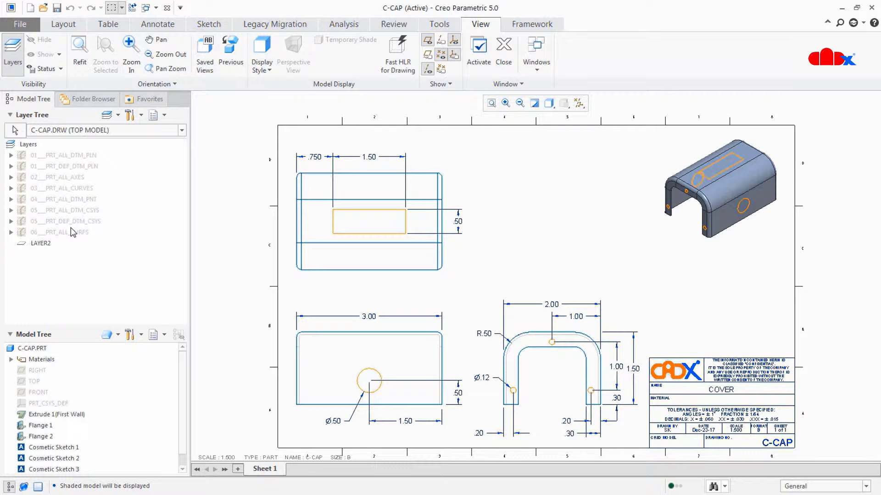
Reopen the C-CAP part from the drawing, show all of its layers again, and close the part window.
click(44, 349)
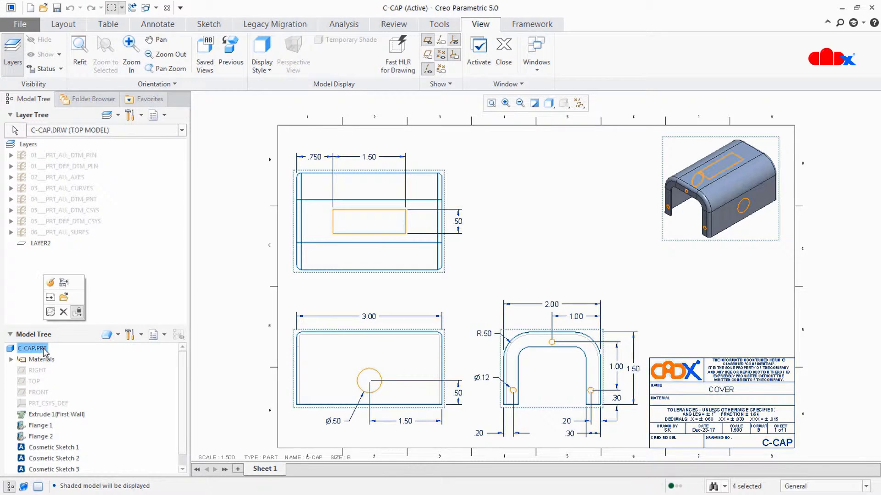
click(64, 313)
click(144, 118)
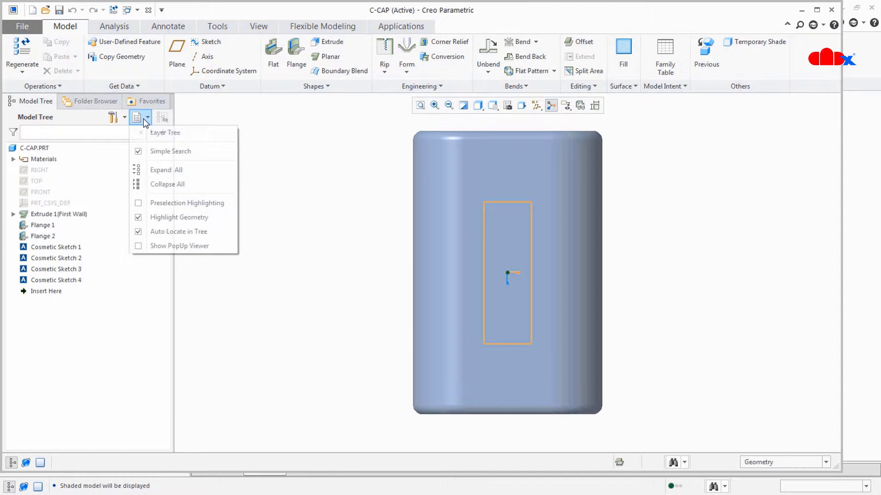
click(140, 132)
right_click(32, 148)
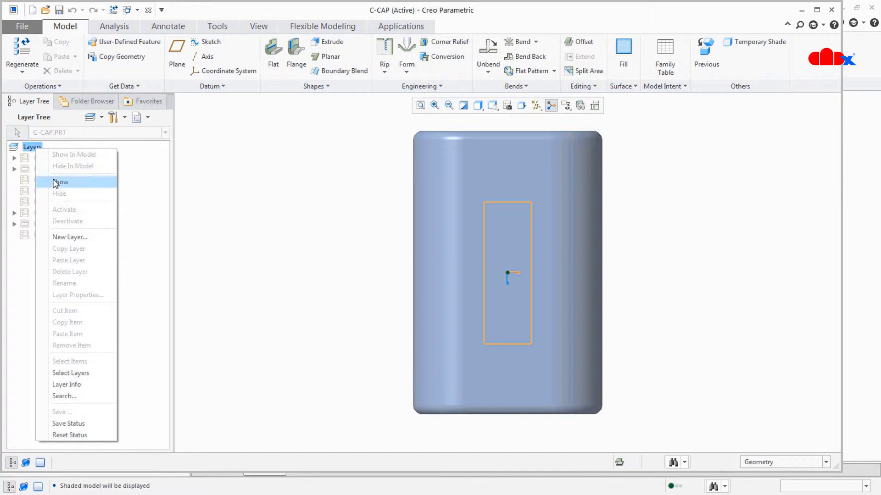
click(59, 181)
click(148, 9)
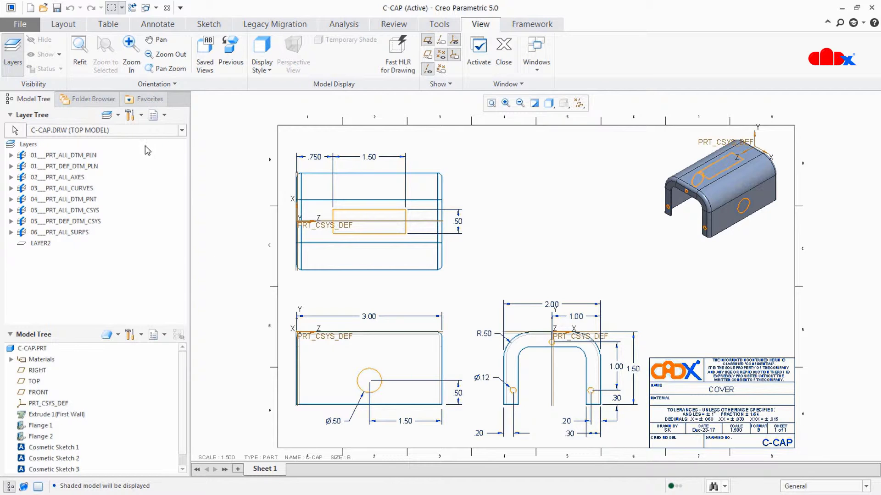
Set the drawing layer status to Yes so the display of common layers is controlled separately in the drawing.
click(141, 115)
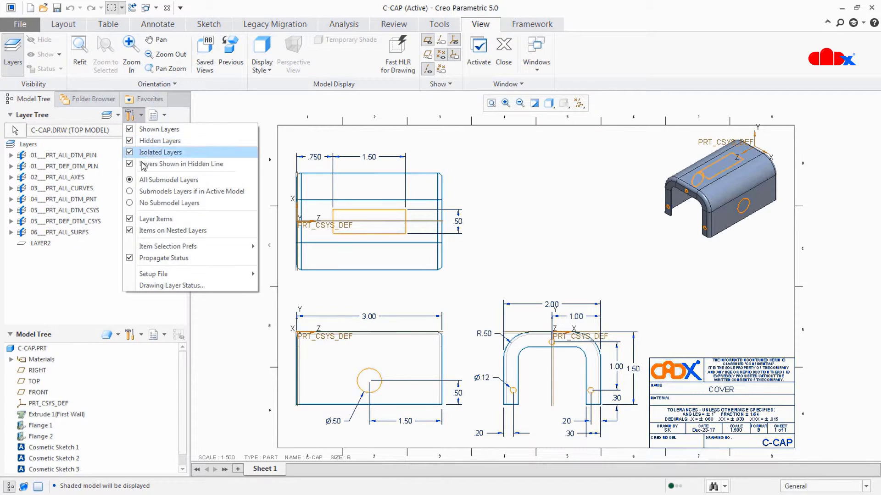
click(156, 286)
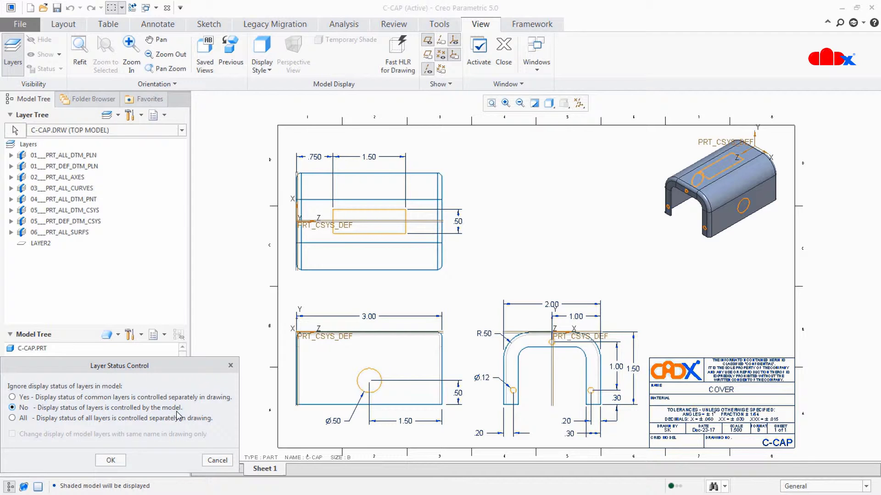
click(24, 397)
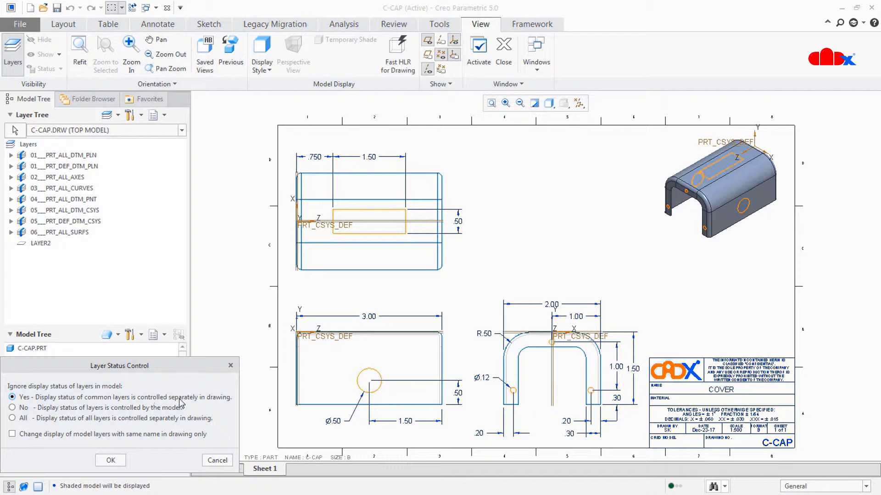
click(112, 460)
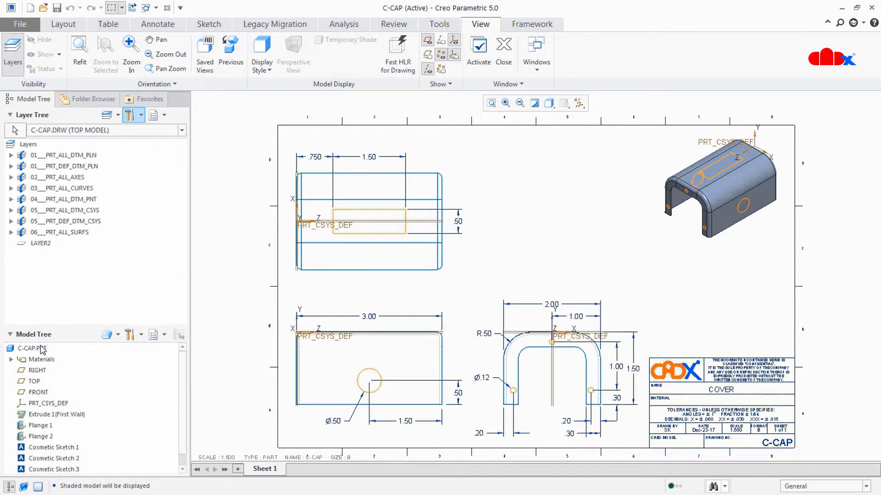
Open the C-CAP part from the drawing, hide all of its layers, and close the part window.
click(42, 349)
click(60, 295)
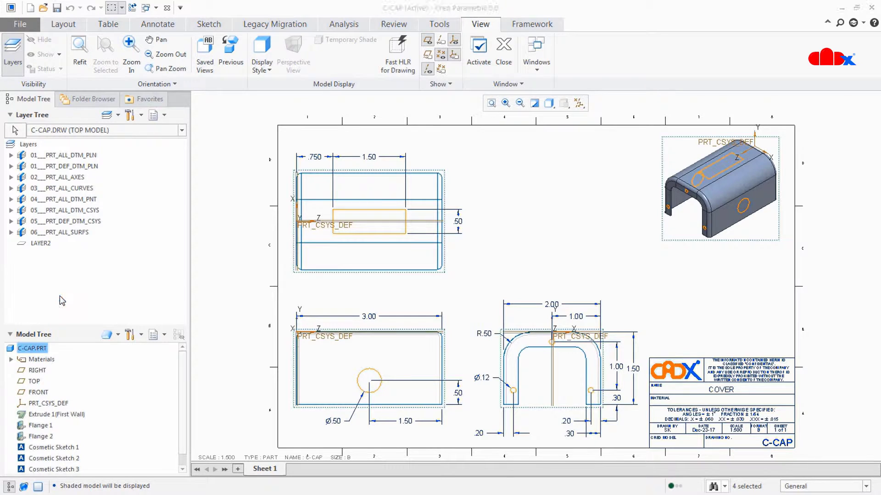
click(143, 118)
click(145, 132)
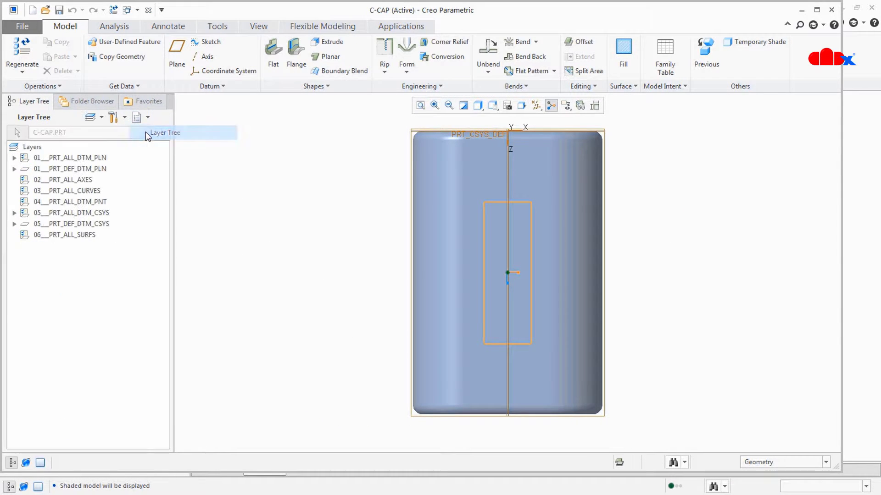
right_click(35, 150)
click(56, 192)
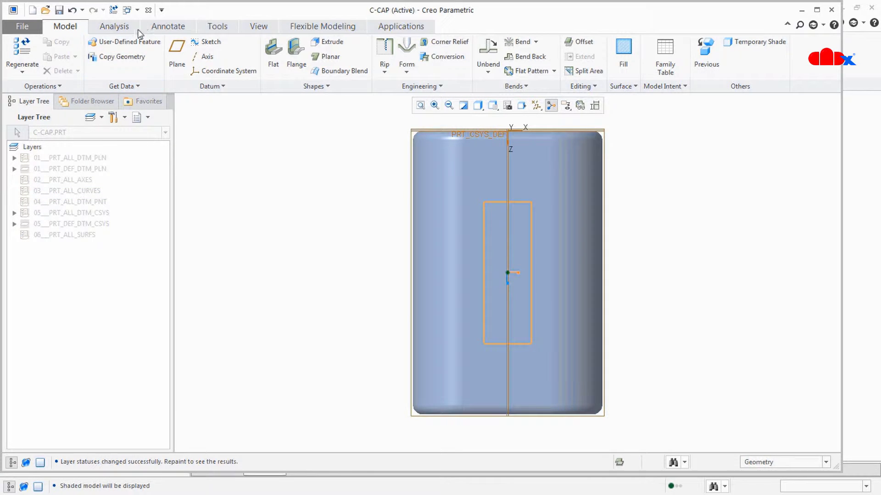
click(148, 10)
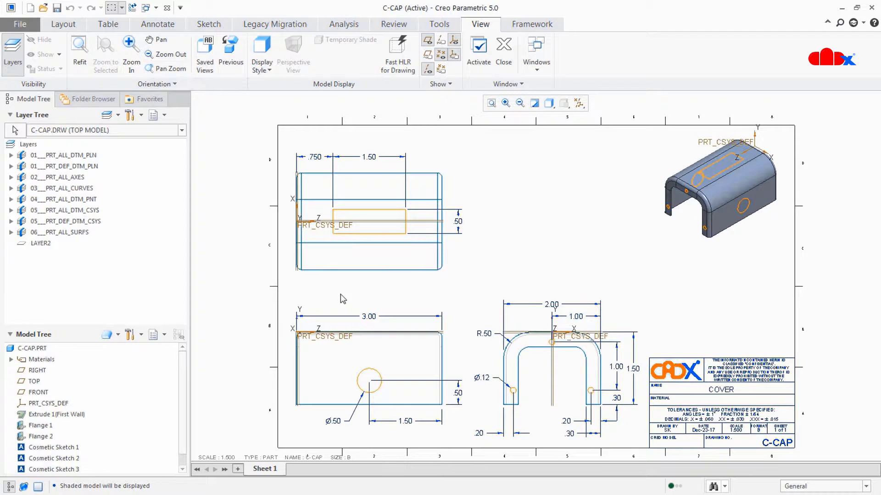
Compare the drawing views with the reopened C-CAP part's layer tree, checking the layer display status, and close the part window.
scroll(342, 299, down, 3)
middle_drag(340, 257, 353, 296)
scroll(353, 296, up, 3)
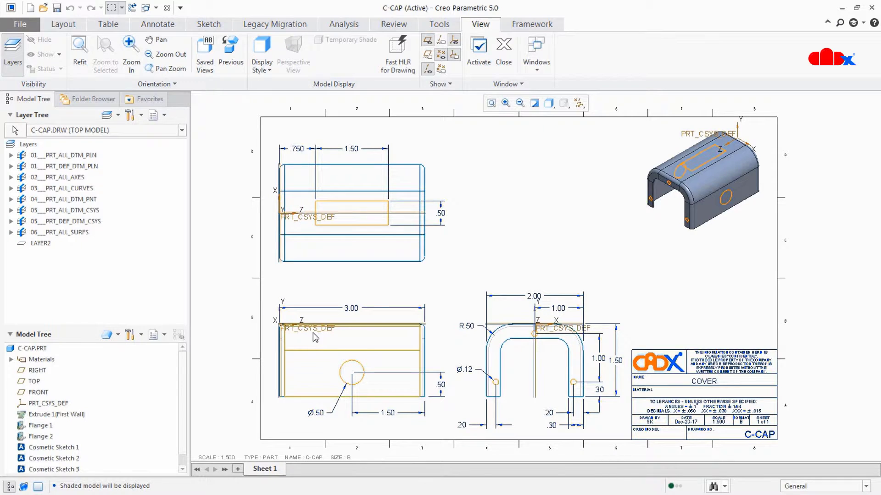
click(33, 349)
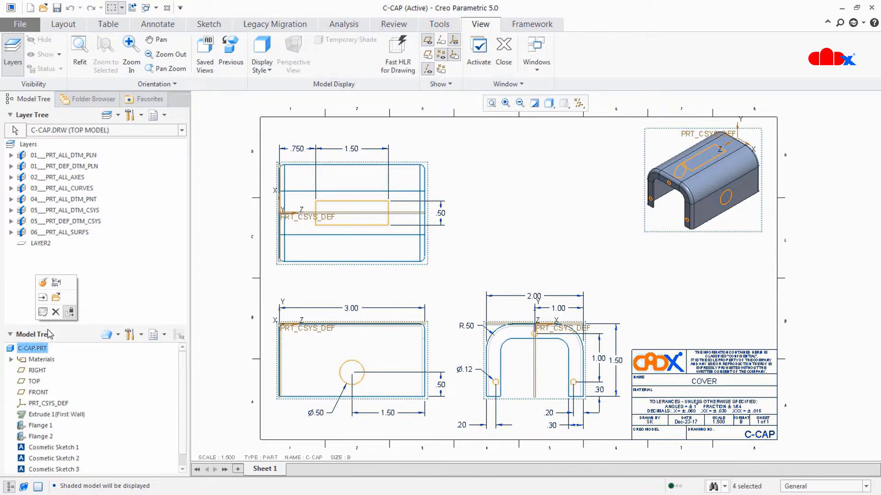
click(56, 297)
click(143, 117)
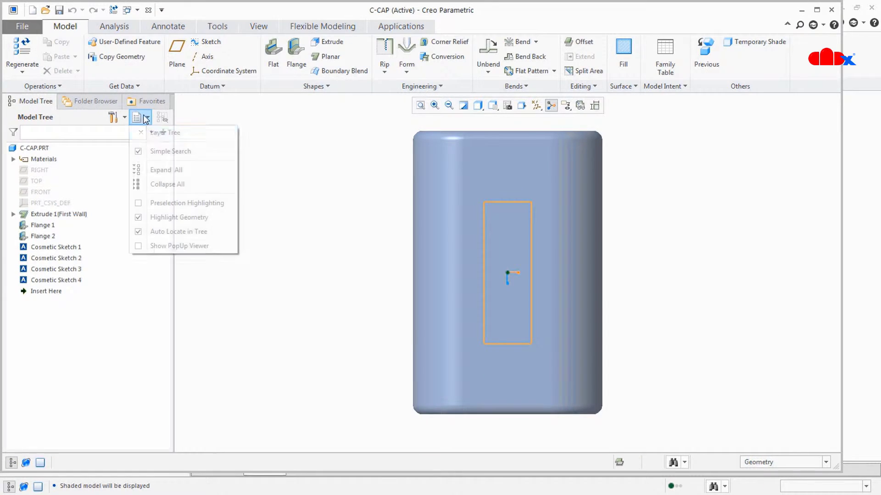
click(144, 134)
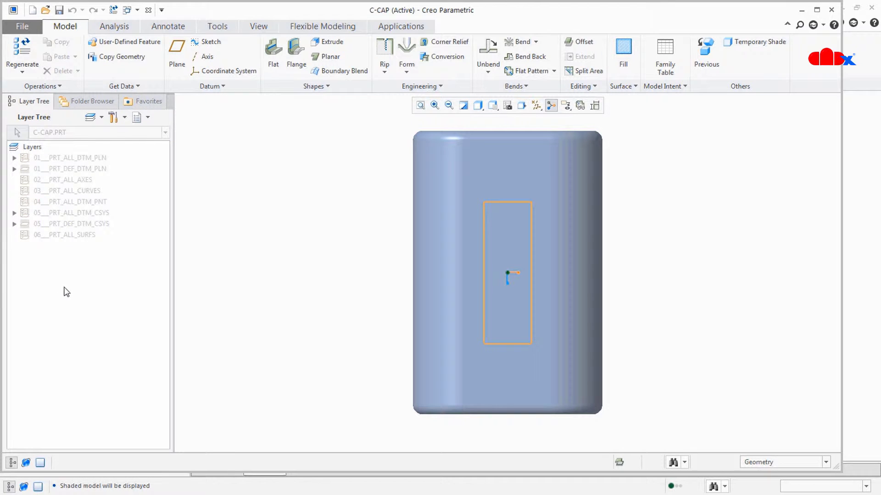
click(148, 9)
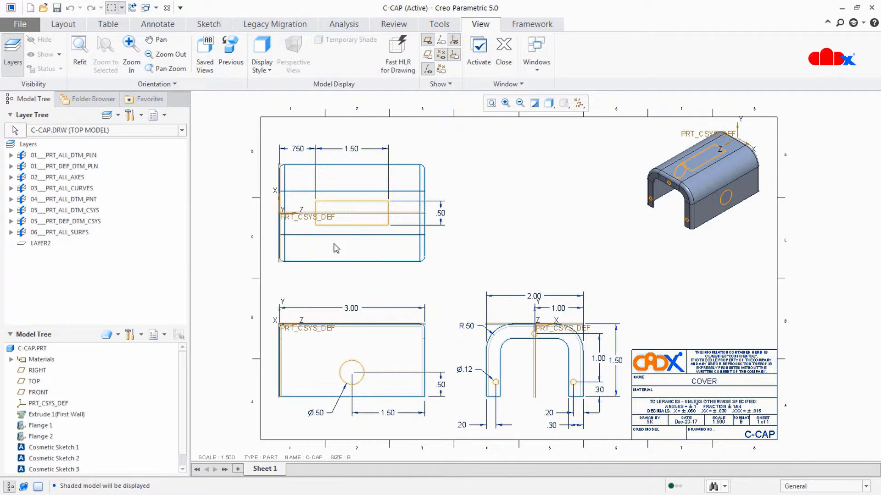
Hide the layers 01___PRT_ALL_DTM_PLN and 05___PRT_DEF_DTM_CSYS at the drawing level.
mouse_move(364, 283)
middle_down()
mouse_move(378, 295)
mouse_move(374, 285)
middle_up()
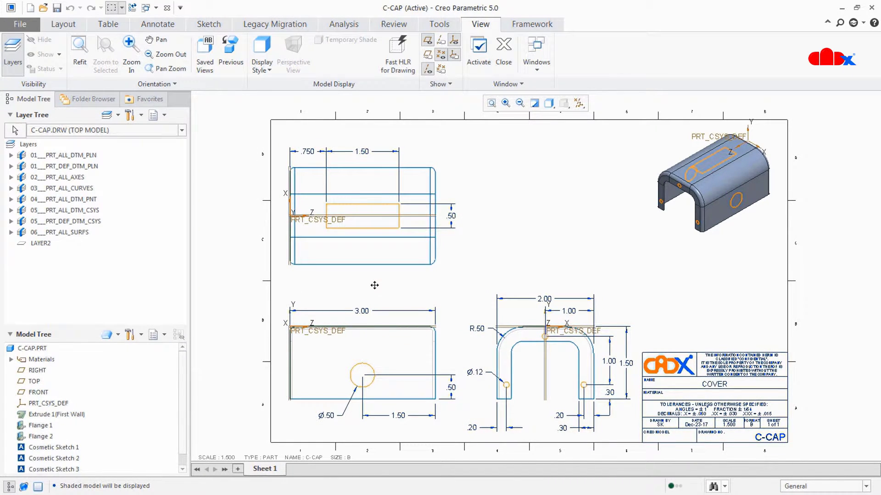
click(83, 155)
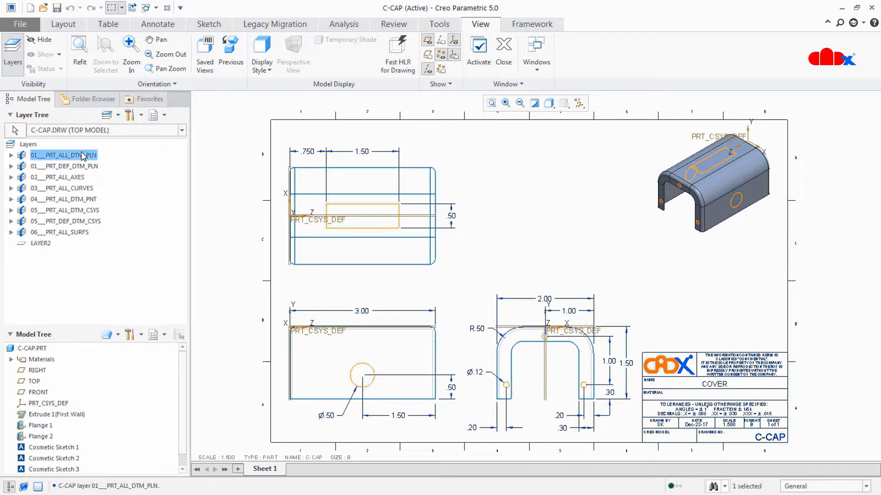
right_click(82, 156)
click(110, 197)
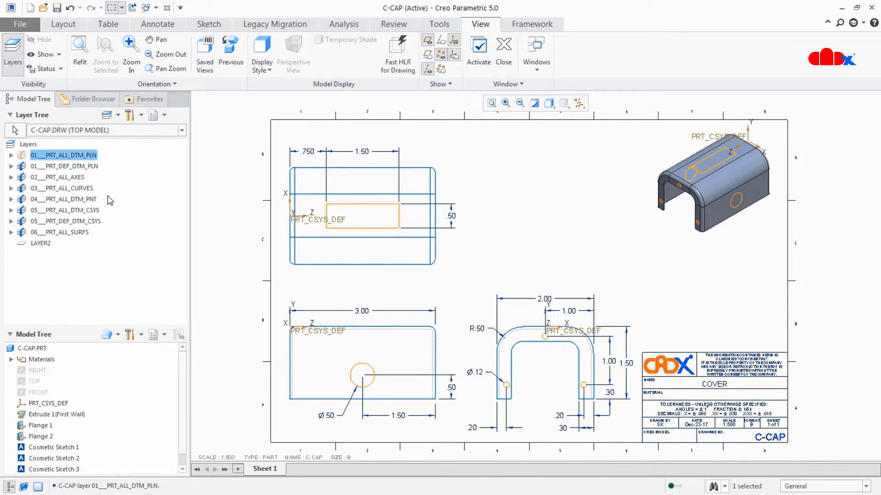
right_click(84, 222)
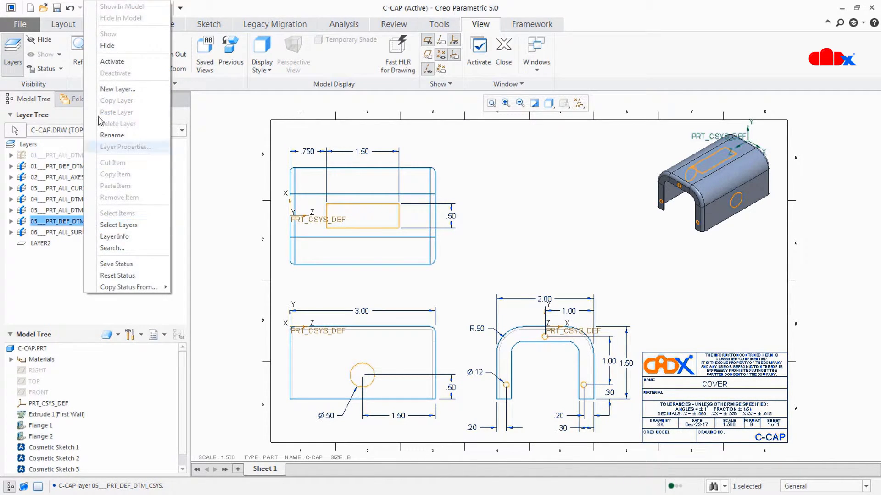
click(109, 45)
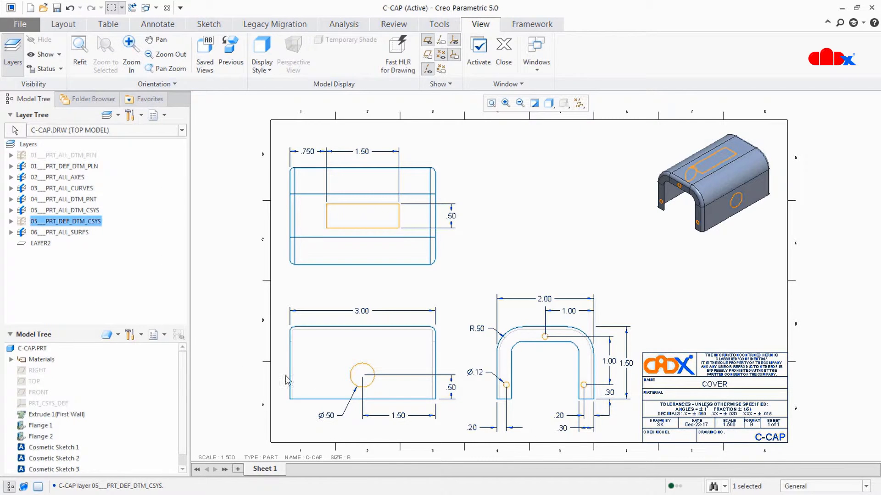
Open the C-CAP part from the drawing, show all of its layers, and return to the drawing.
click(44, 350)
click(64, 302)
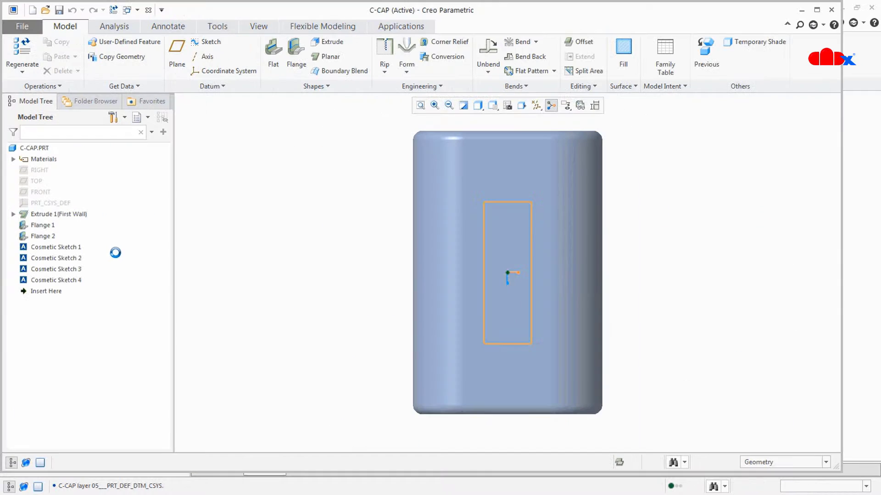
click(147, 118)
click(147, 132)
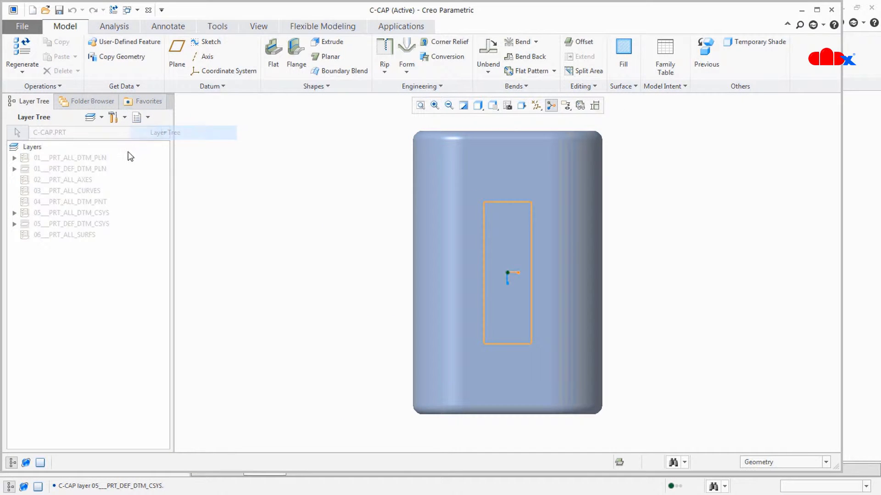
right_click(29, 147)
click(63, 181)
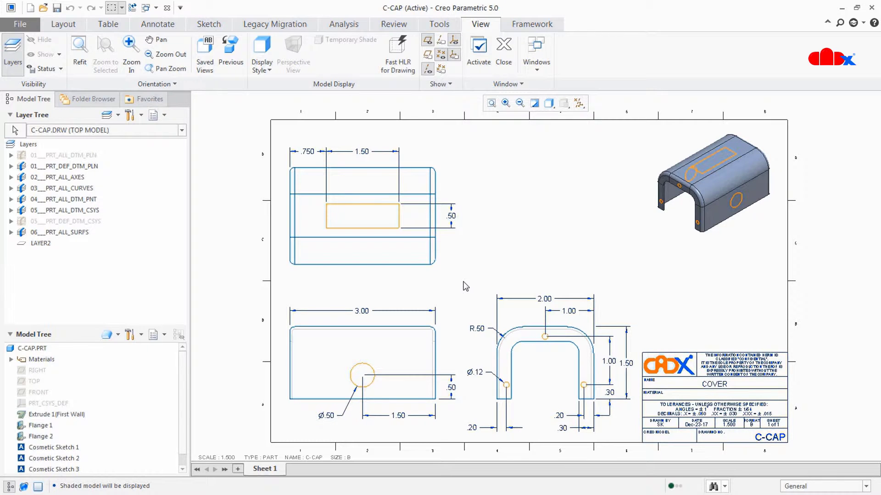
Set the drawing layer status to No so that the display of layers is controlled by the model.
click(130, 115)
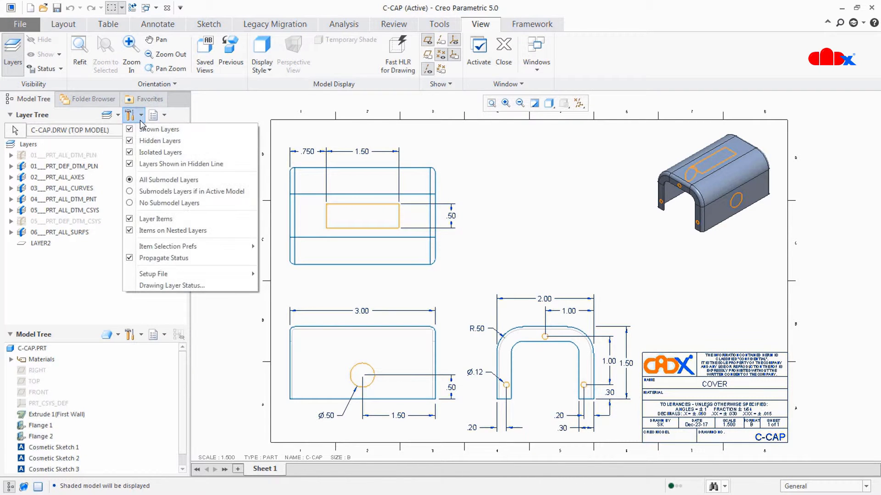
click(146, 286)
click(20, 410)
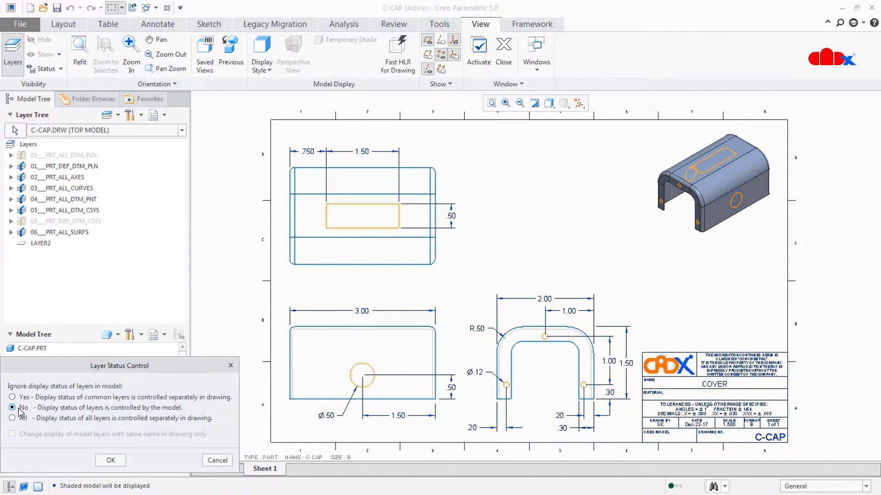
click(105, 465)
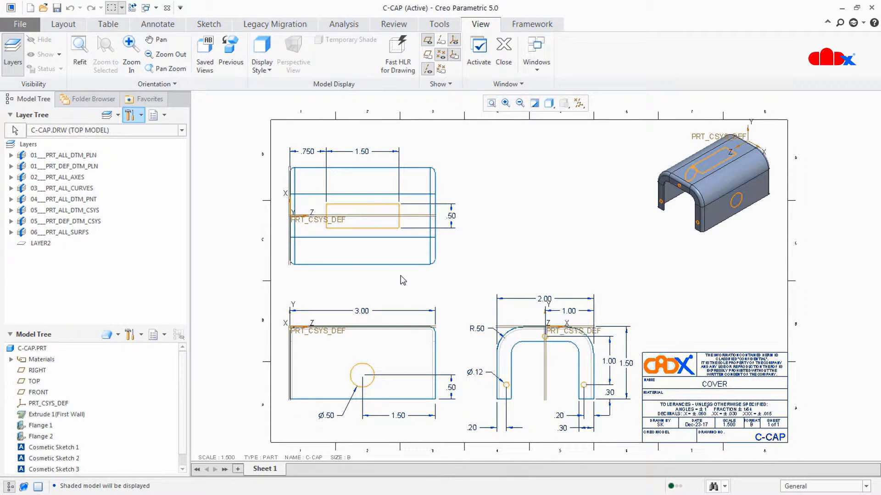
Open the C-CAP part from the drawing again, hide all of its layers, and close the part window.
click(32, 348)
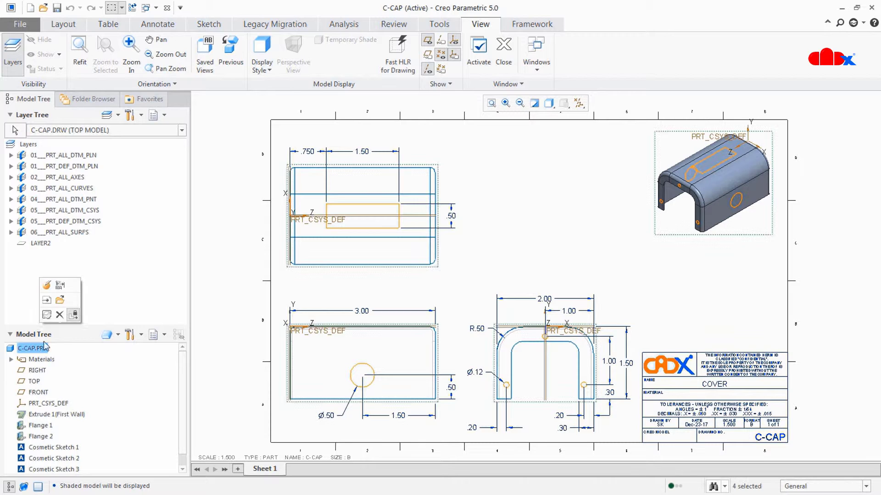
click(60, 301)
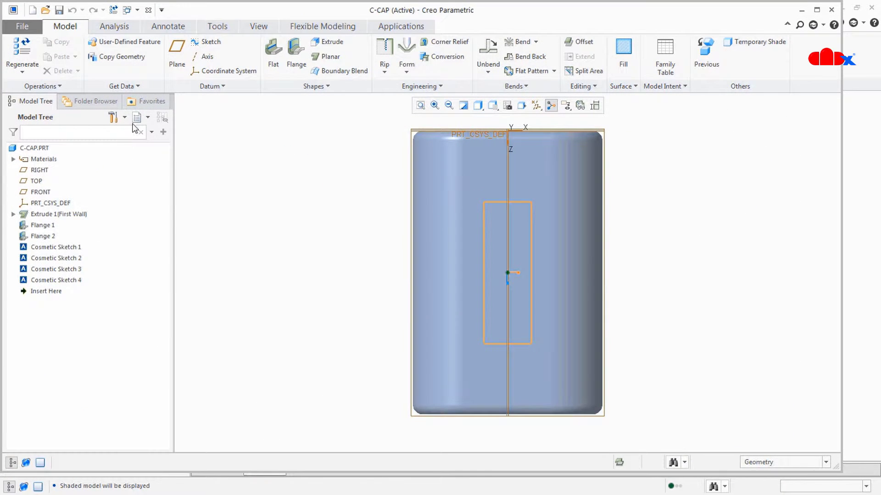
click(138, 118)
click(145, 135)
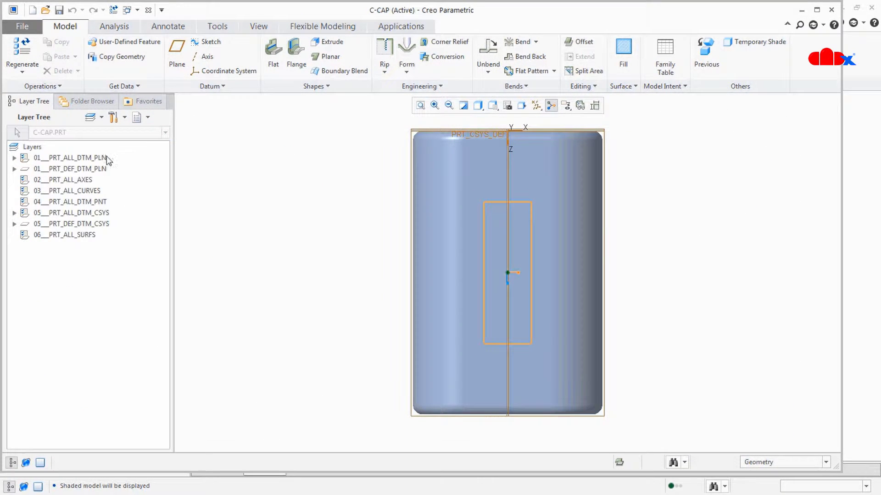
right_click(26, 147)
click(50, 190)
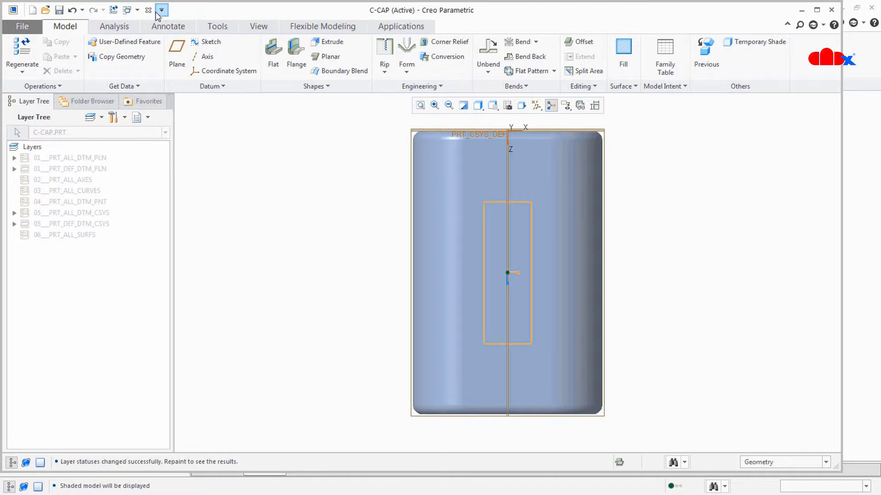
key(ctrl+w)
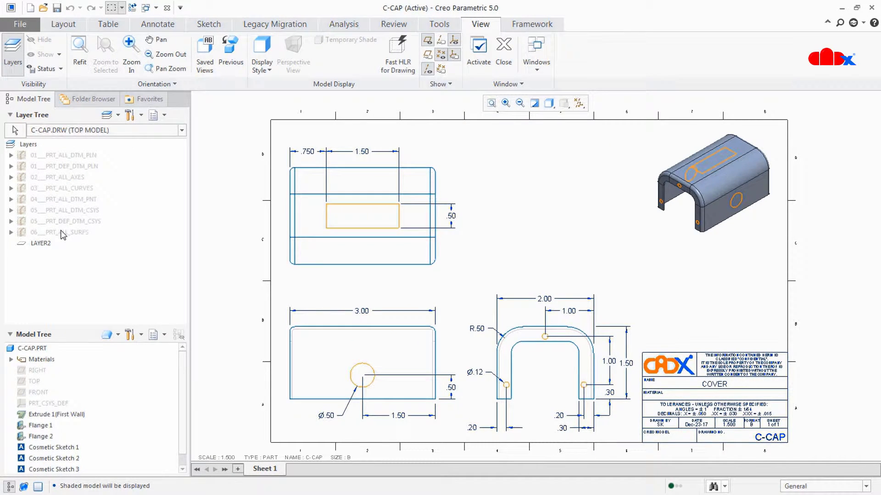
Locate LAYER2 in the drawing's layer tree, then reopen the C-CAP part, show all of its layers, and close the part window.
click(44, 244)
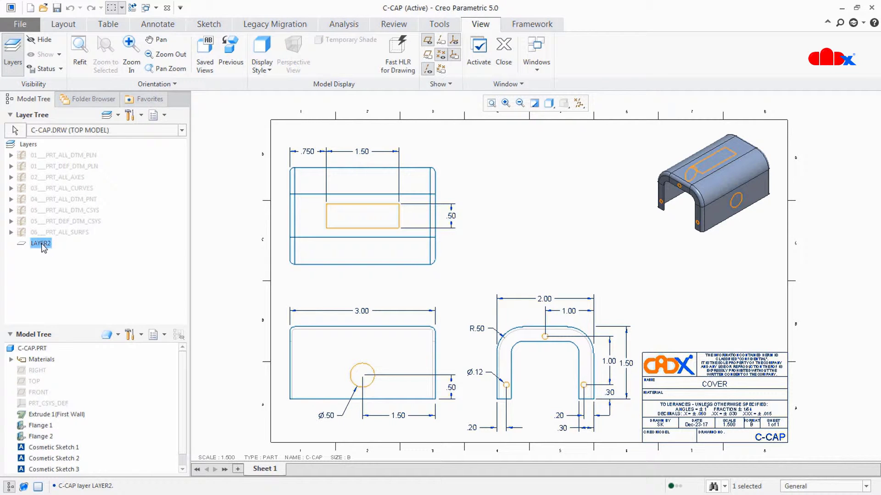
click(40, 350)
click(58, 300)
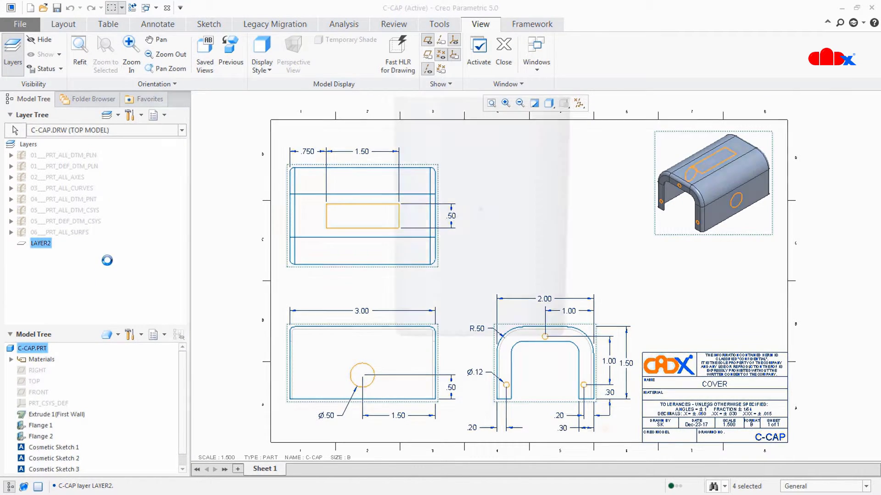
click(143, 120)
click(143, 137)
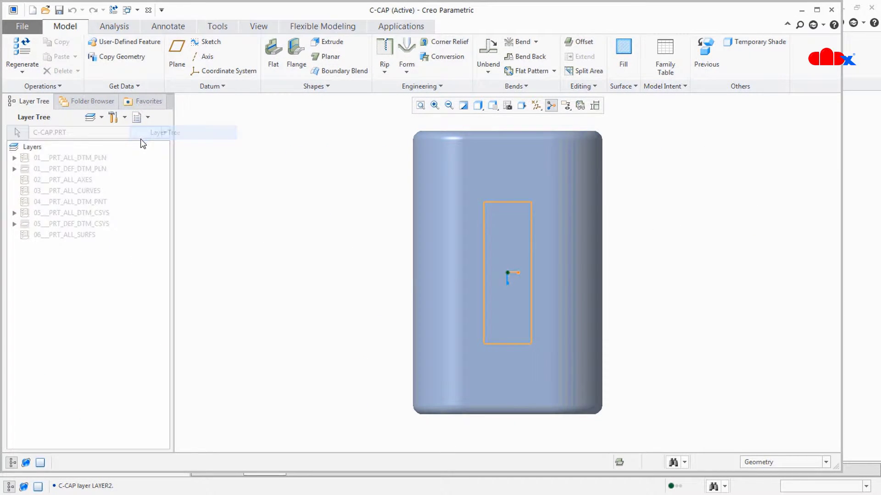
right_click(39, 156)
click(51, 183)
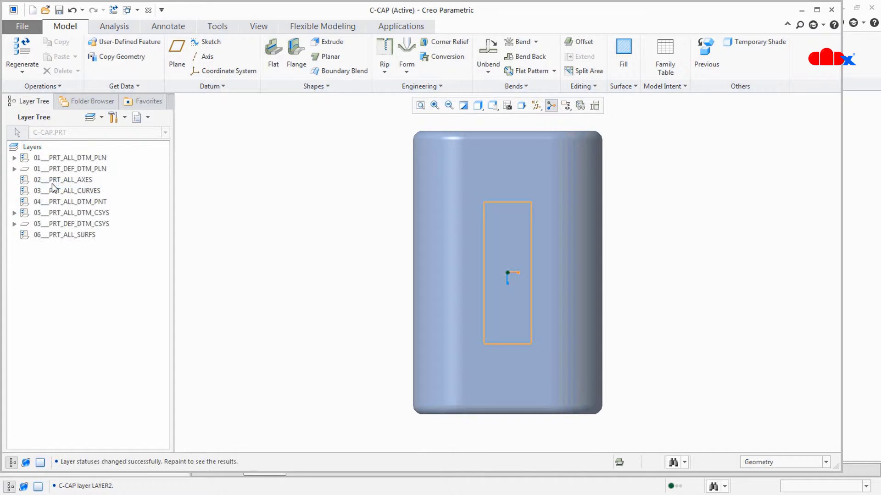
click(148, 10)
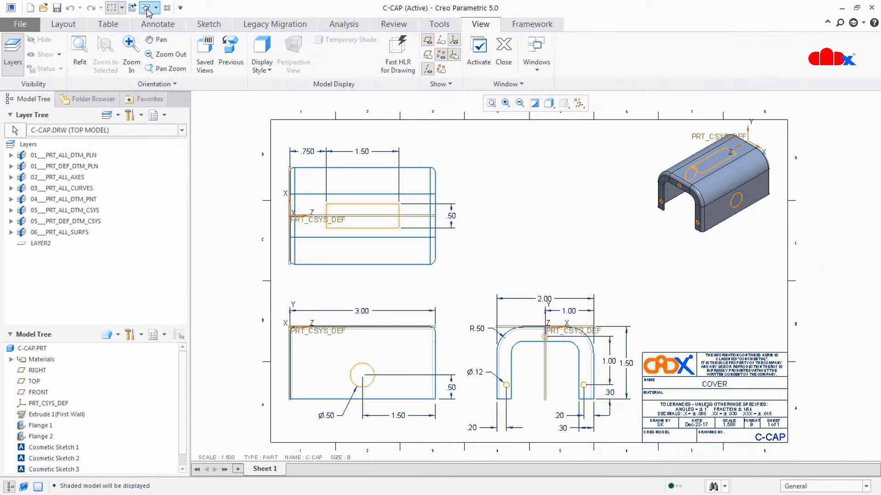
Change the drawing layer status control from No so that layer display is controlled separately in the drawing.
click(129, 114)
click(147, 285)
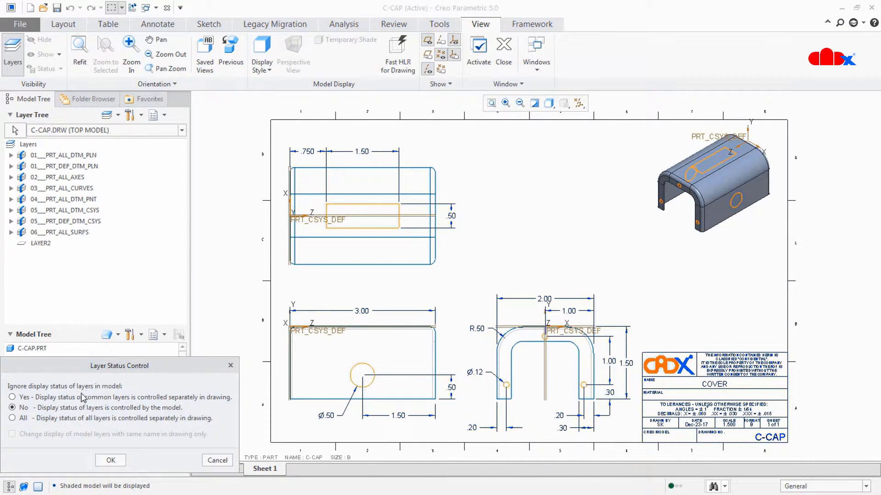
click(103, 460)
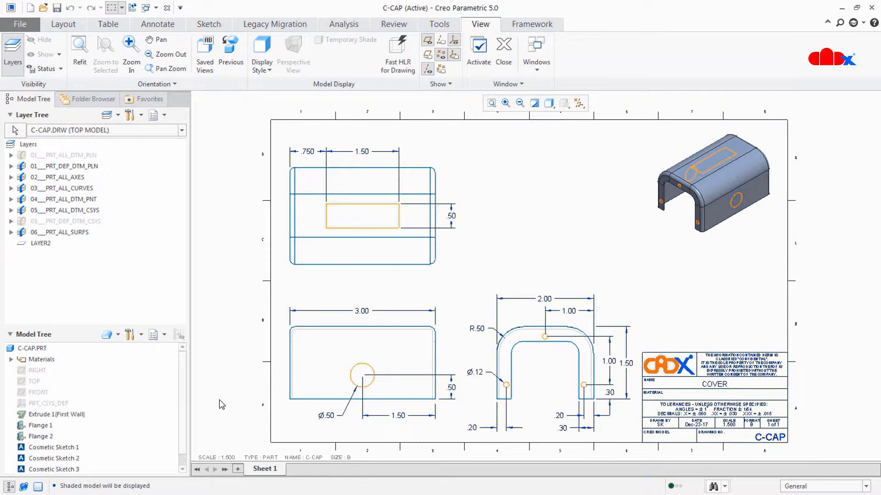
Show the 01___PRT_ALL_DTM_PLN and 05___PRT_DEF_DTM_CSYS layers in the drawing.
right_click(62, 156)
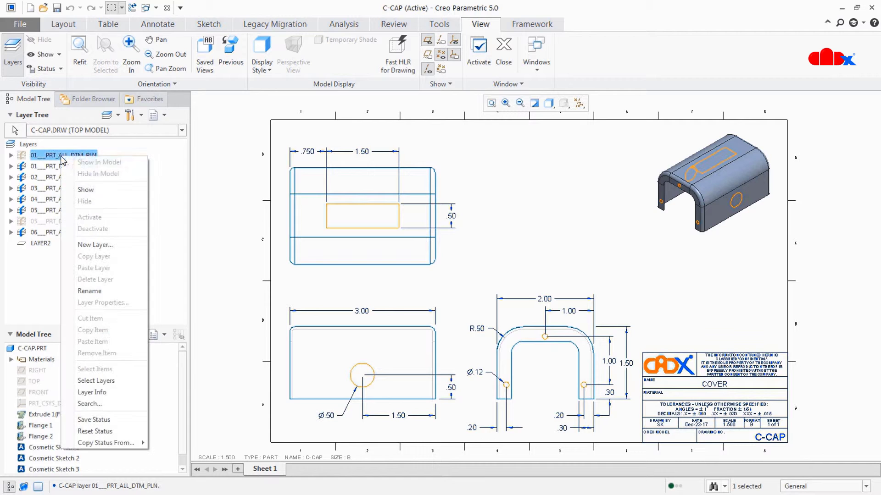
click(76, 189)
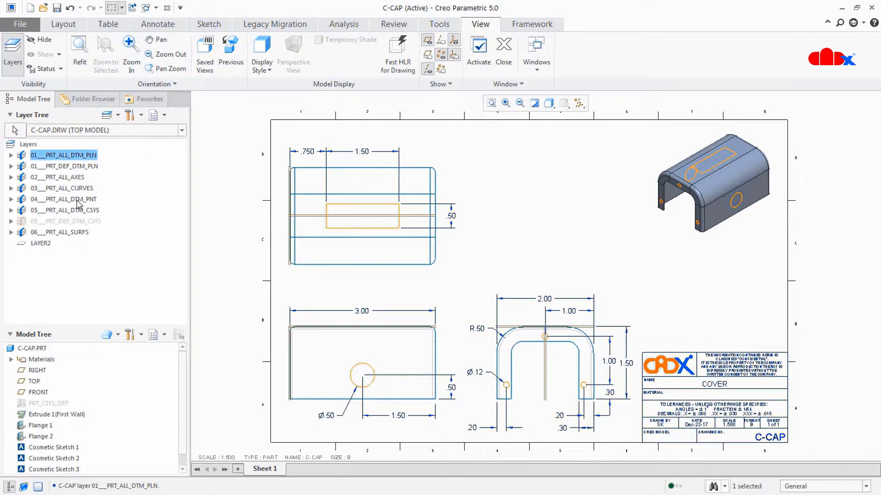
right_click(78, 222)
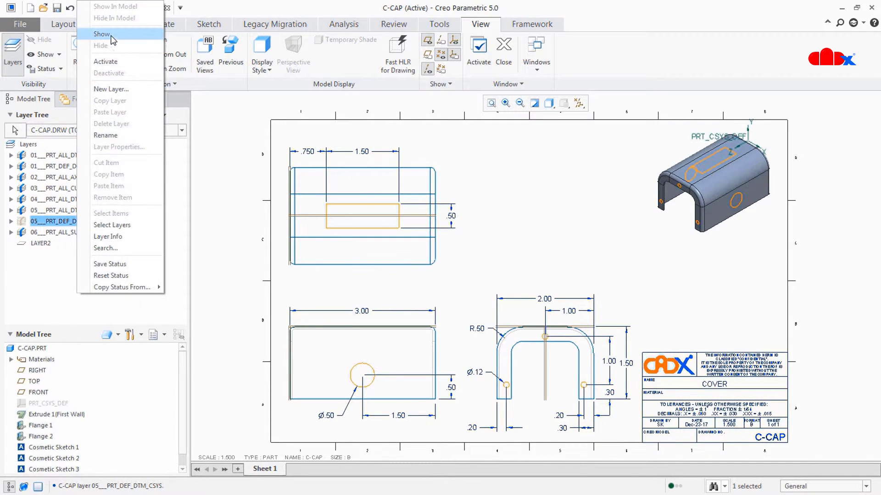
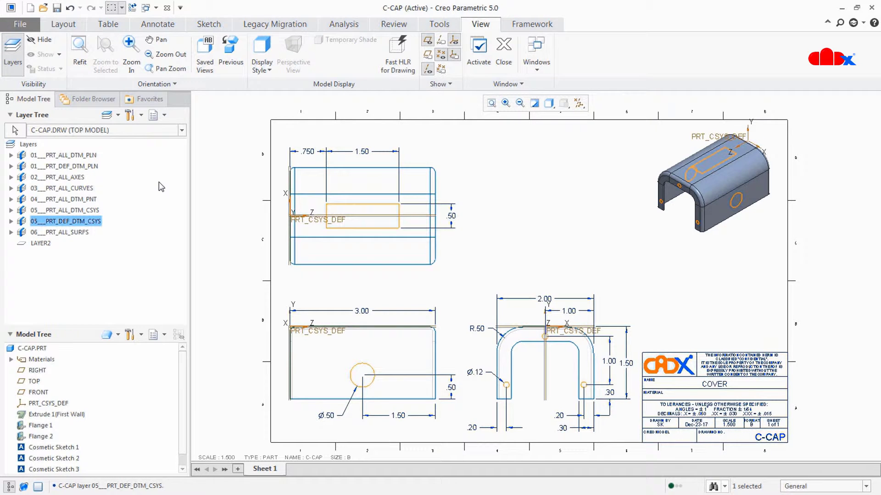
Hide all of the drawing's layers and show them again, repeating the change twice to compare the views.
right_click(28, 144)
click(48, 181)
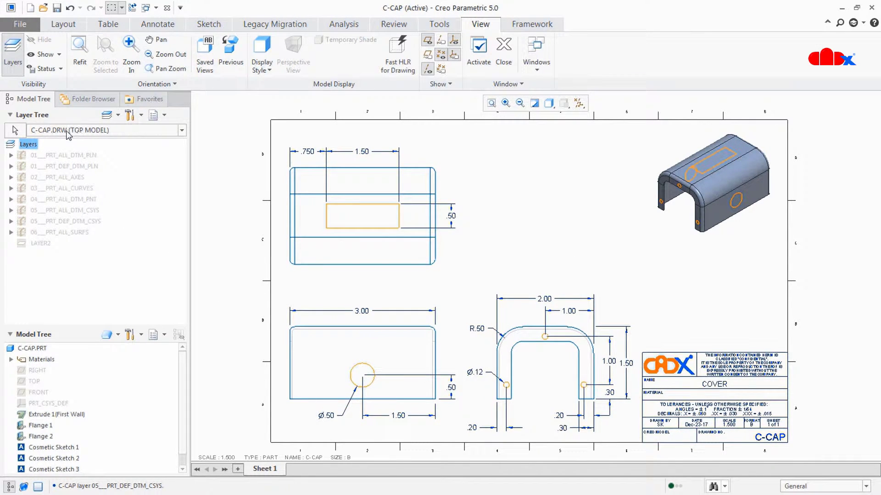
right_click(28, 145)
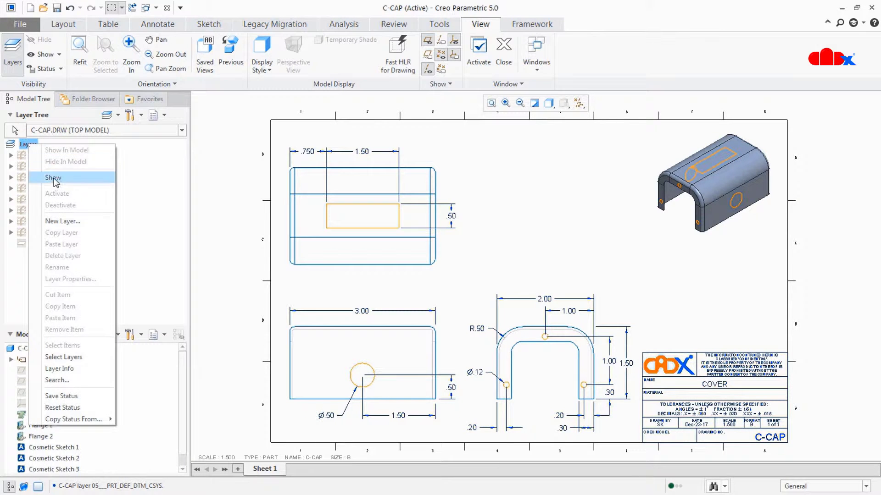
click(55, 180)
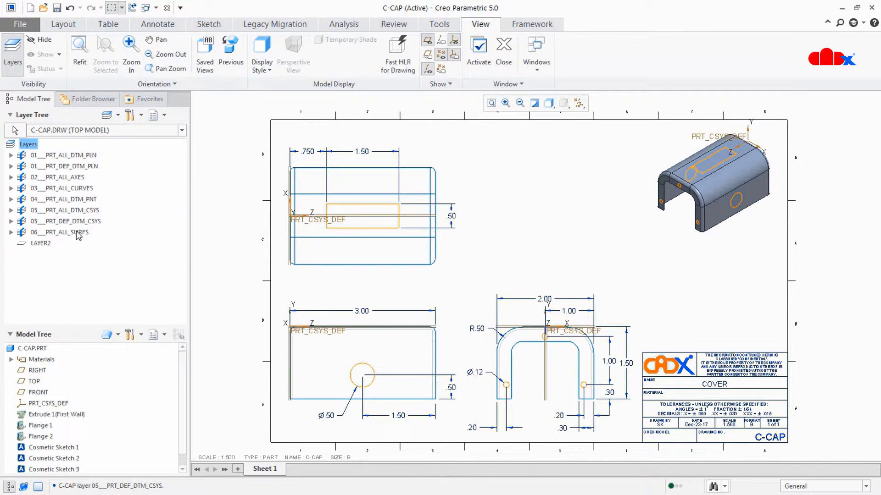
right_click(26, 146)
click(43, 179)
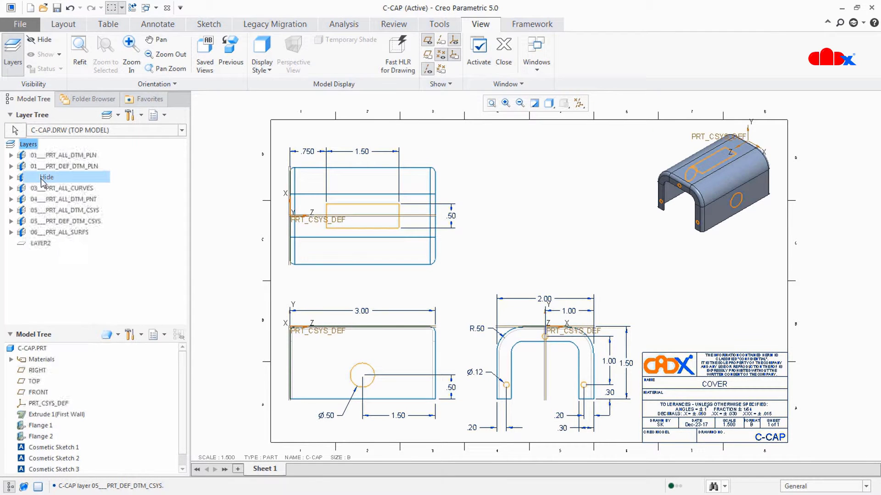
right_click(27, 145)
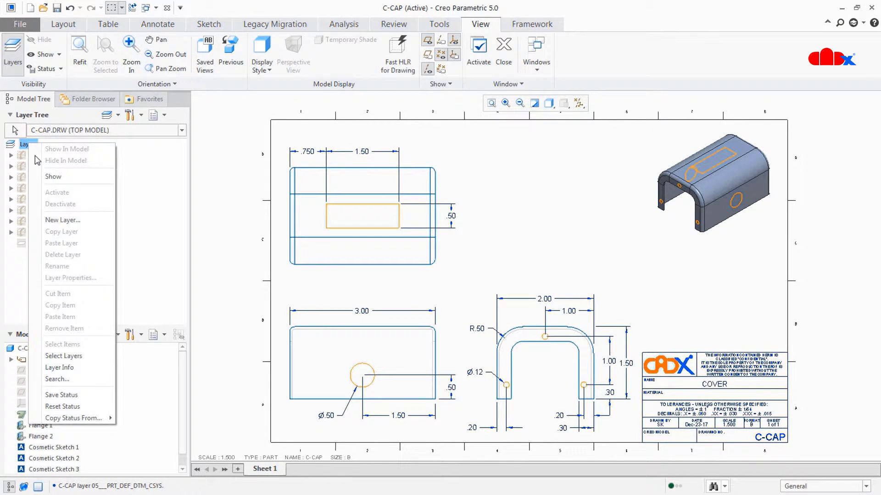
click(53, 176)
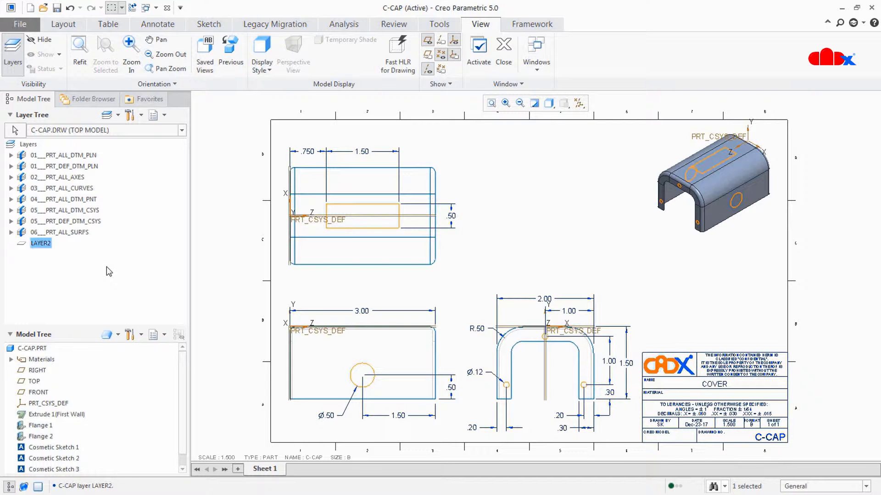
Rename the drawing layer LAYER2 as DIMENSION.
right_click(36, 245)
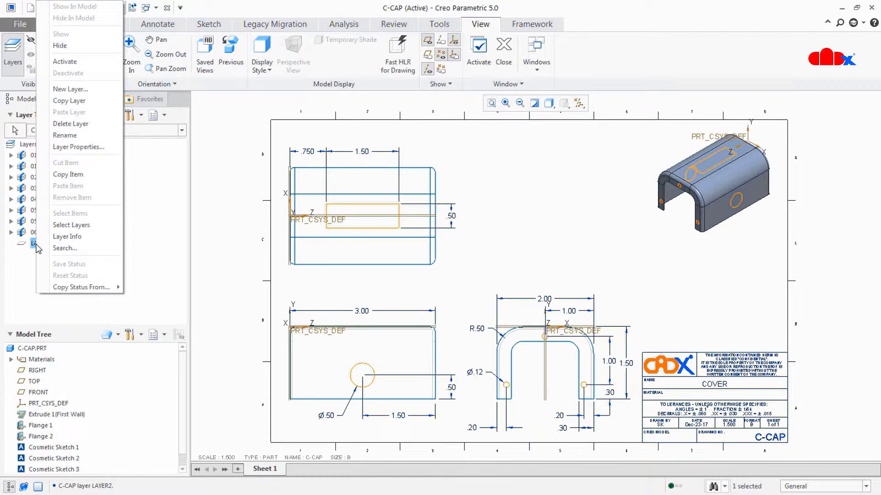
click(66, 135)
text(D)
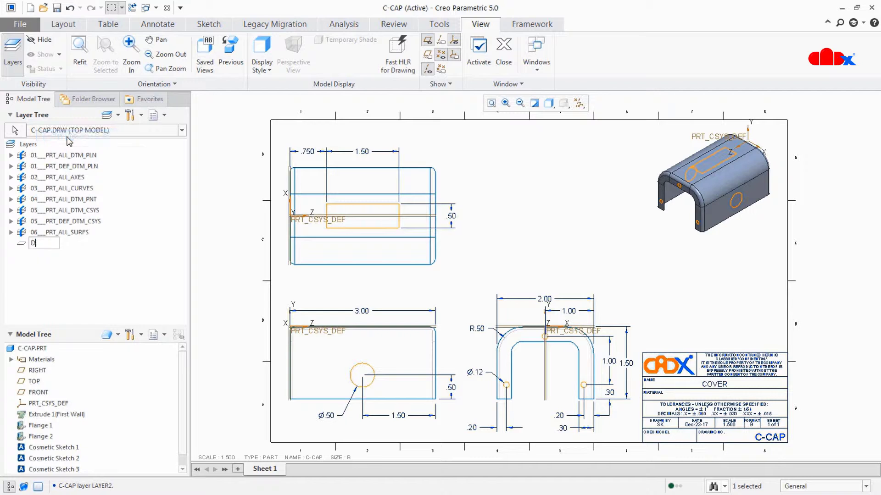
text(IMENSION)
key(Return)
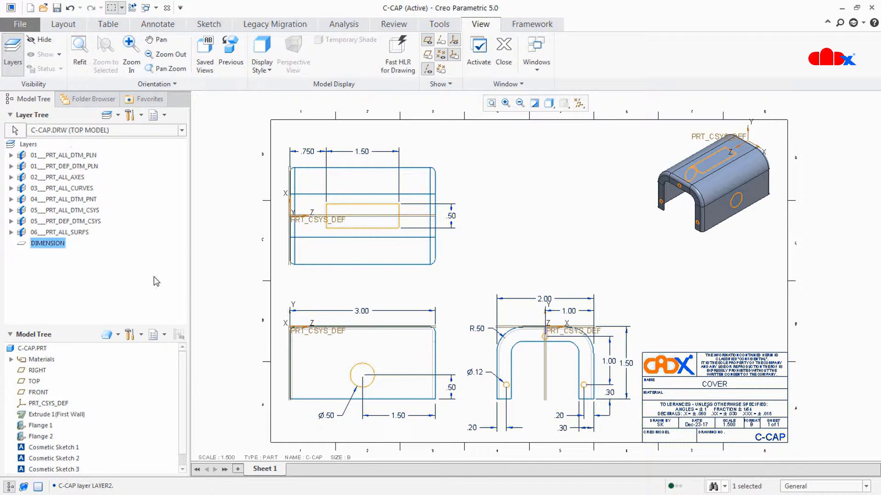
Add all dimensions of the three orthographic views to the DIMENSION layer, limiting the selection filter to Dimension.
right_click(43, 244)
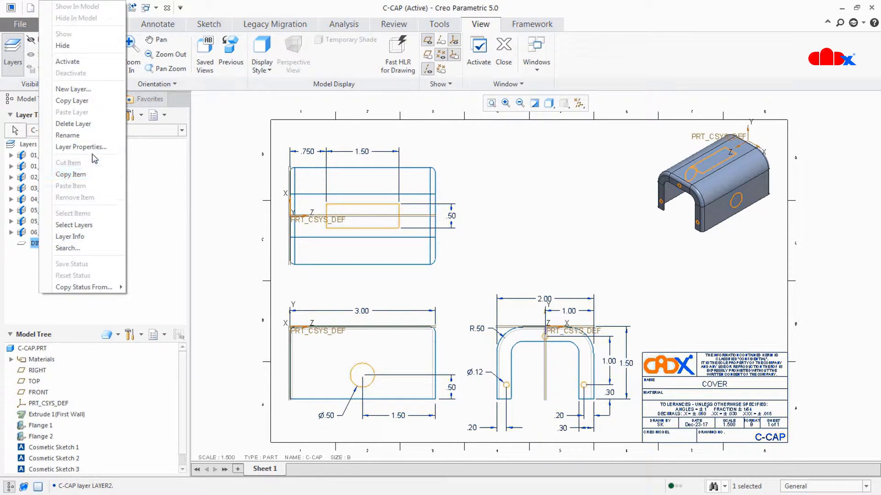
click(81, 146)
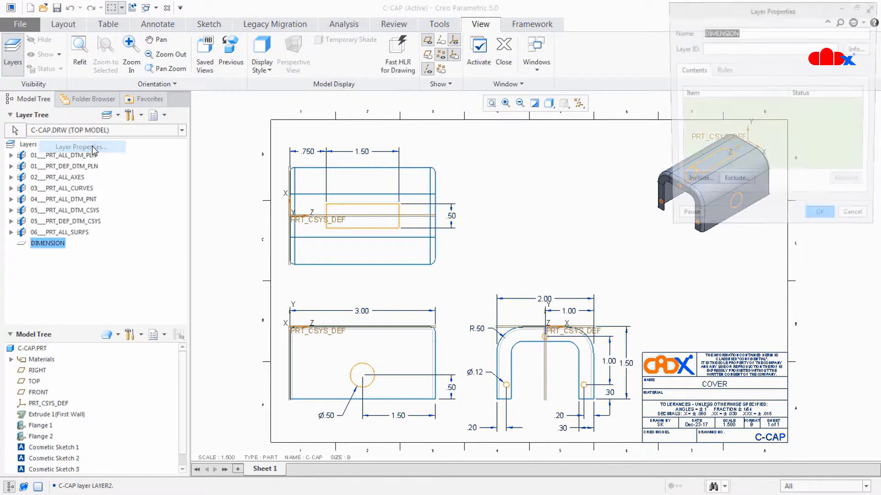
click(800, 487)
click(802, 288)
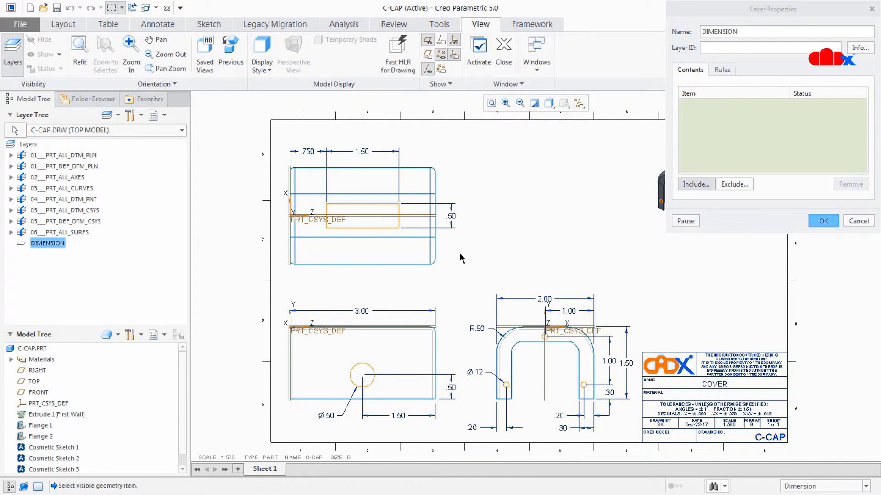
mouse_move(219, 125)
mouse_down()
mouse_move(428, 309)
mouse_move(634, 460)
mouse_up()
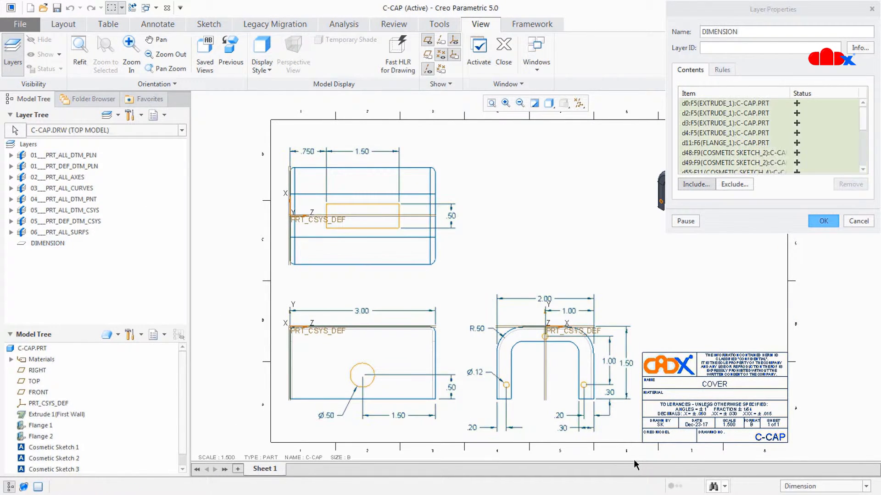
click(821, 221)
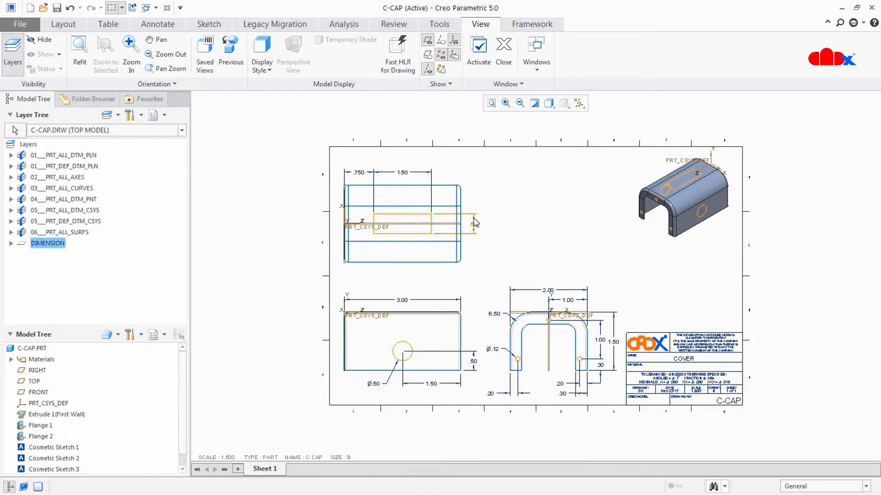
Hide the DIMENSION layer in the drawing and show it again.
scroll(517, 229, up, 2)
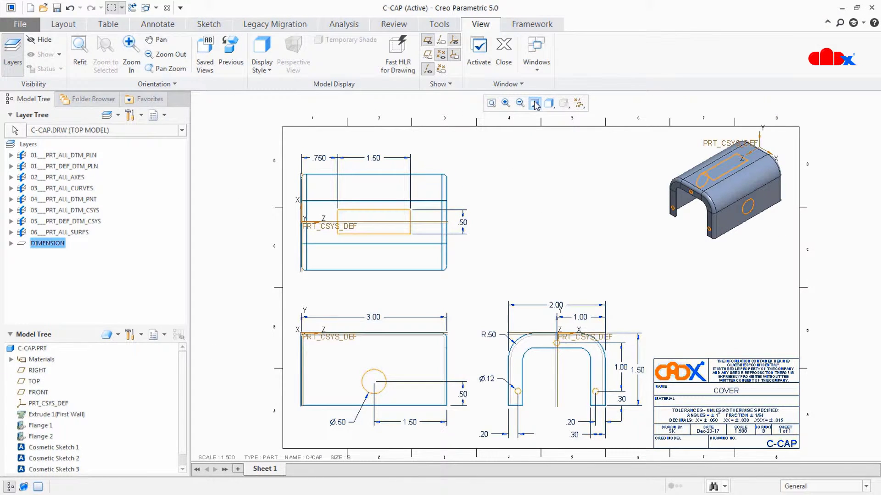
right_click(59, 243)
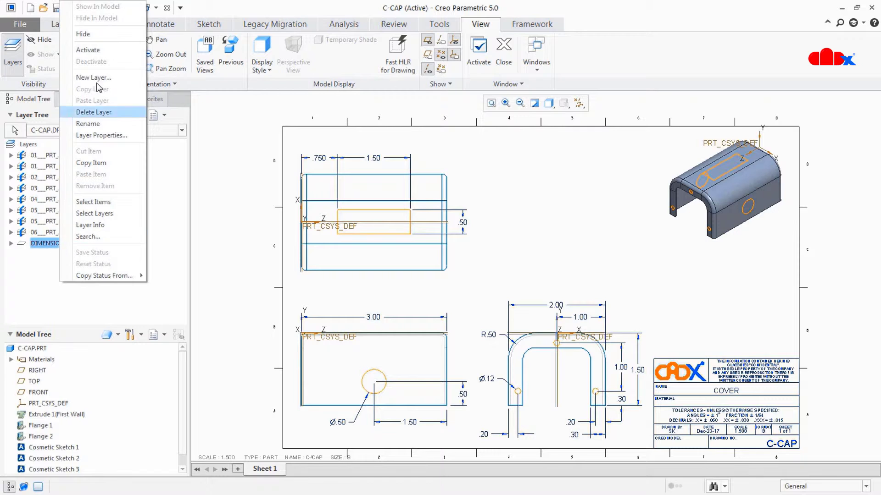
click(95, 34)
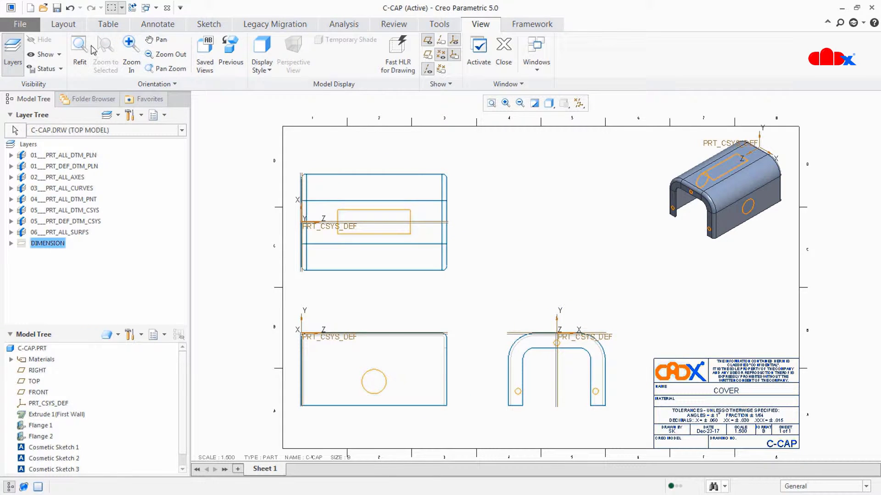
right_click(47, 243)
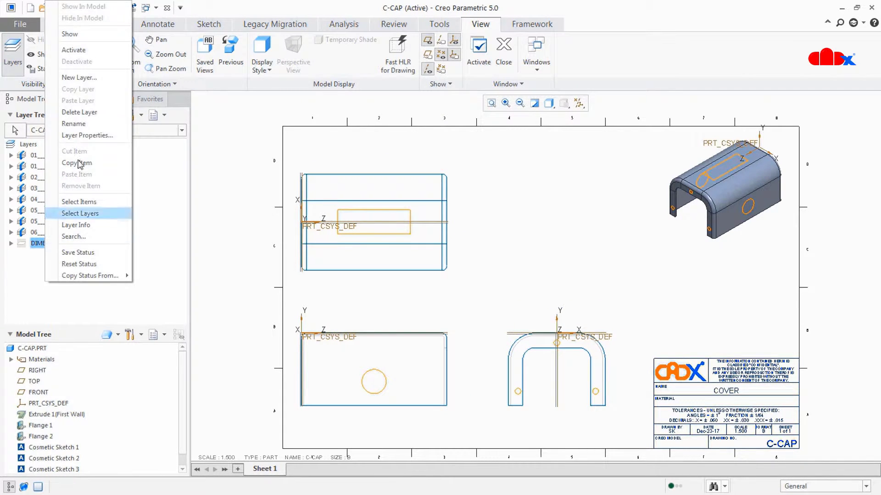
click(94, 34)
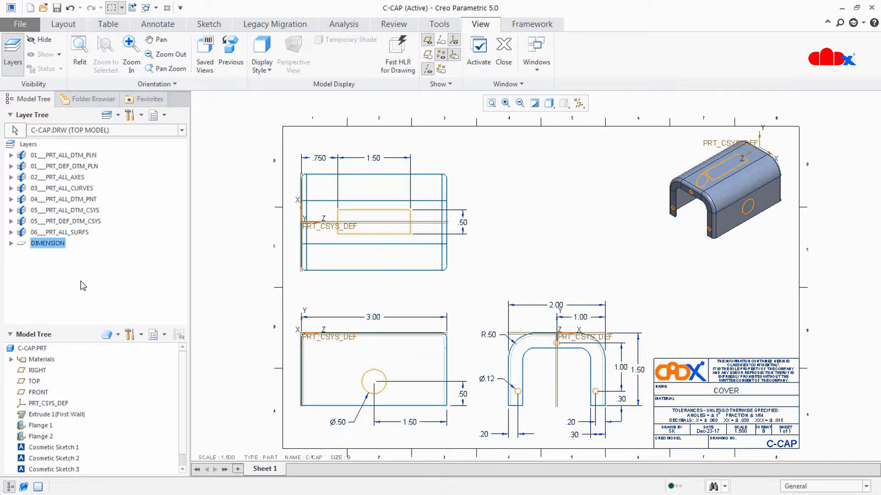
Hide all of the drawing's layers, including DIMENSION, and show them all again.
right_click(28, 144)
click(46, 178)
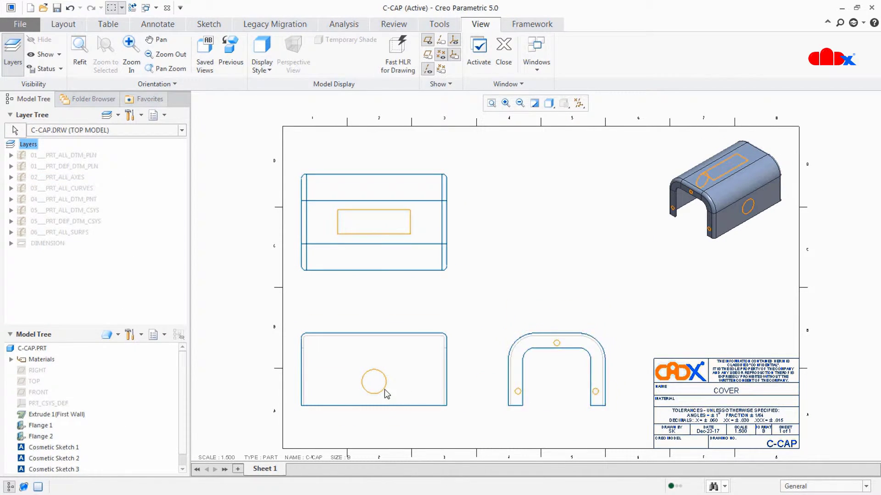
right_click(27, 145)
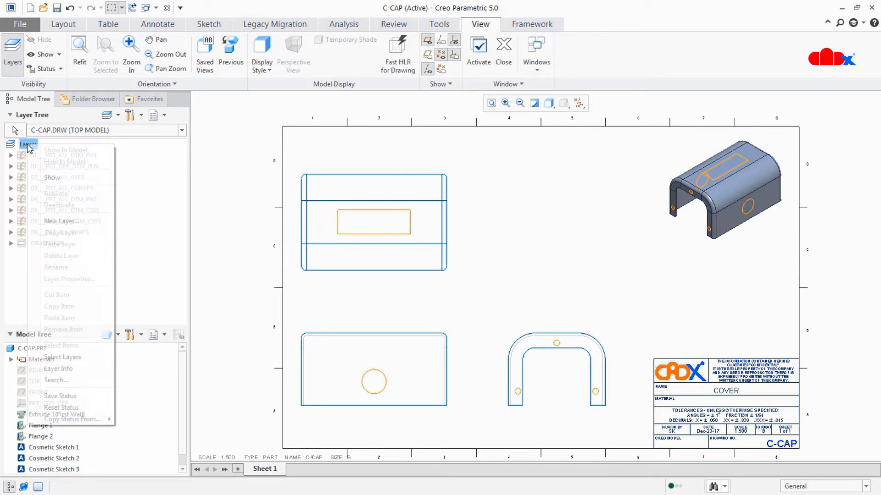
click(49, 178)
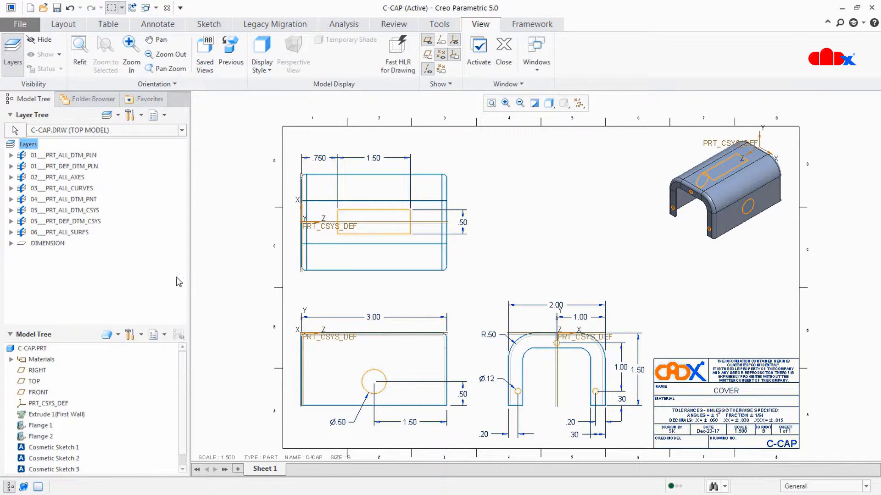
Make the RIGHT_11 view the active layer object, independent of the drawing's layer status, and hide its DIMENSION layer.
click(17, 131)
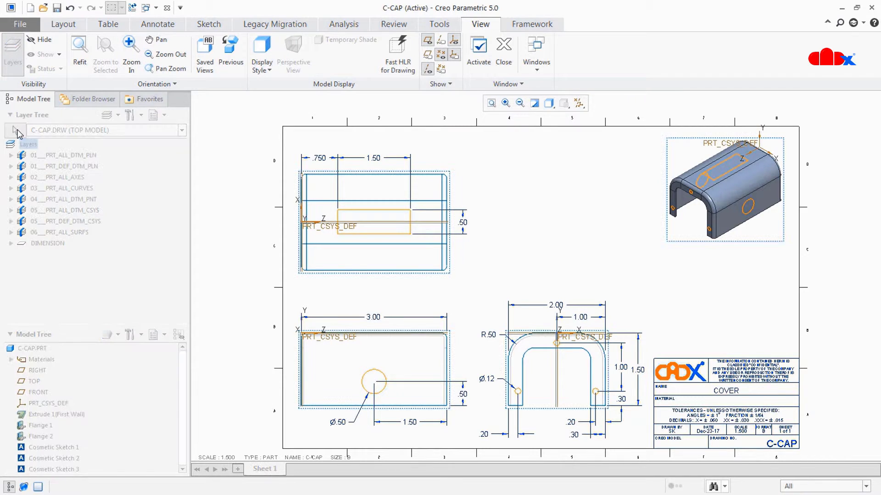
click(551, 382)
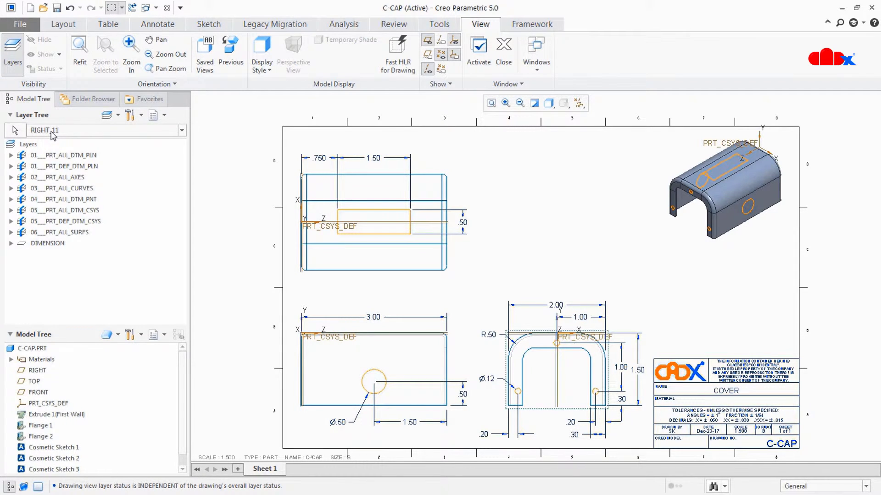
right_click(50, 246)
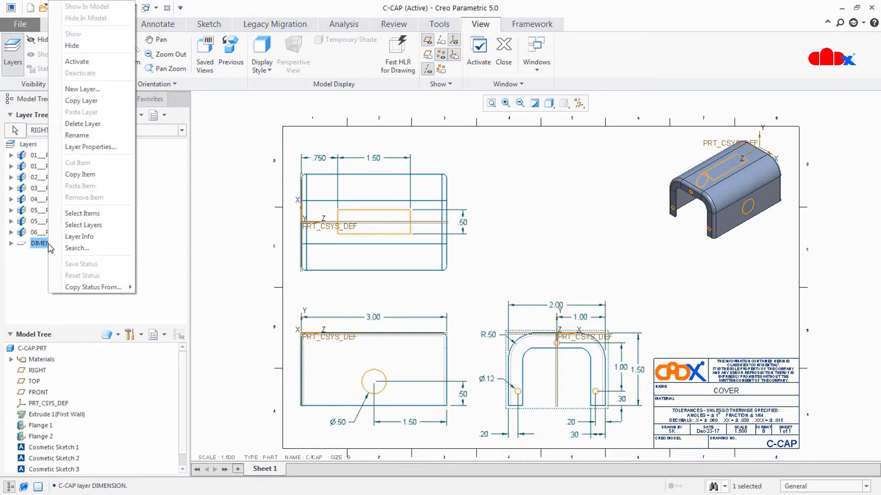
click(87, 47)
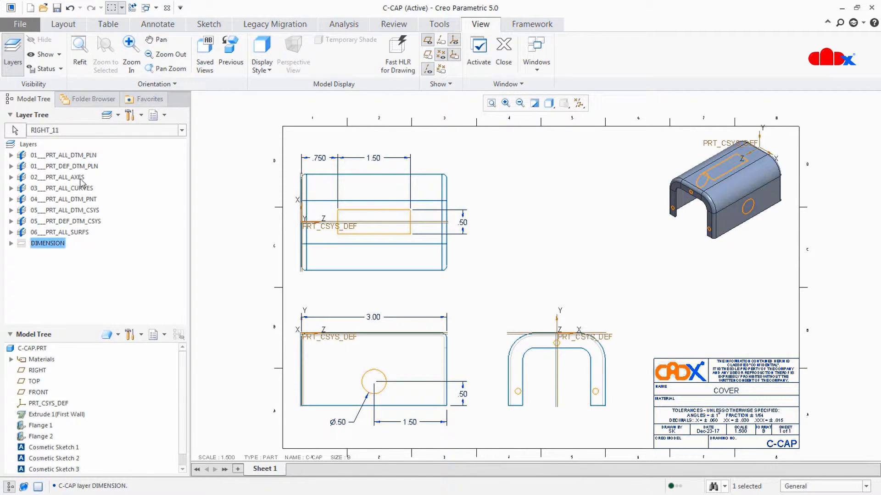
Hide the 01___PRT_ALL_DTM_PLN and 05___PRT_DEF_DTM_CSYS layers in the RIGHT_11 view only.
right_click(79, 157)
click(103, 197)
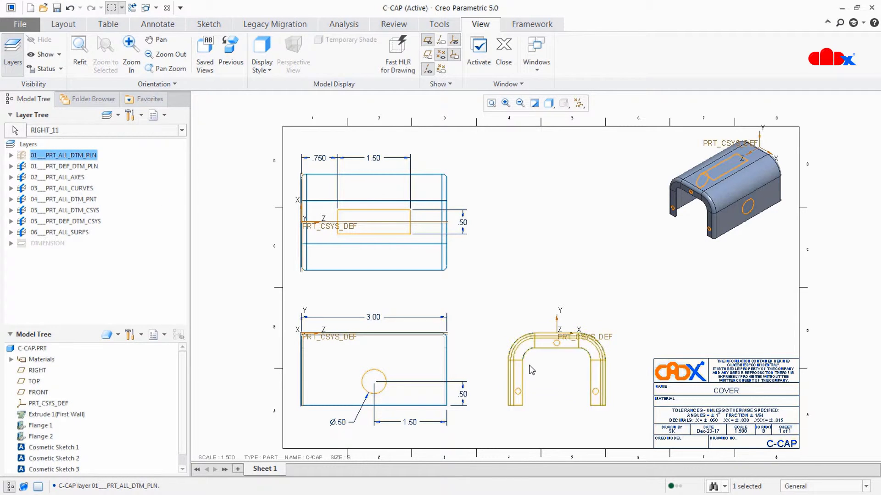
right_click(86, 222)
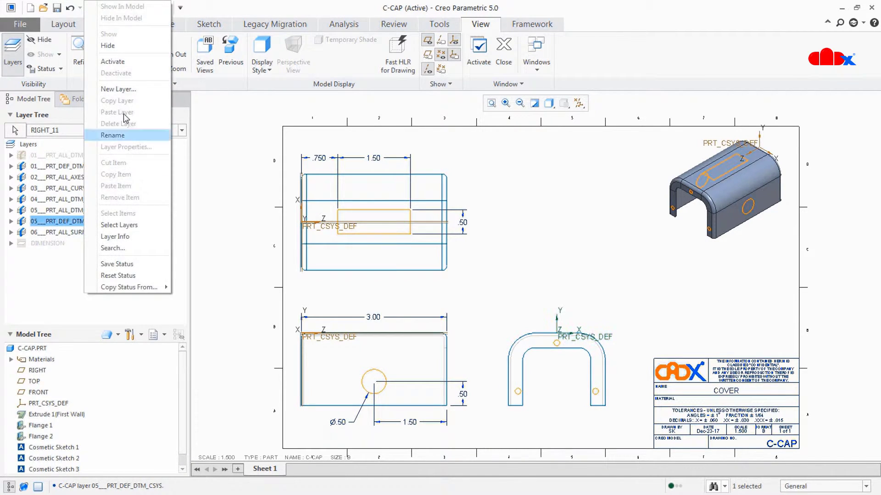
click(108, 45)
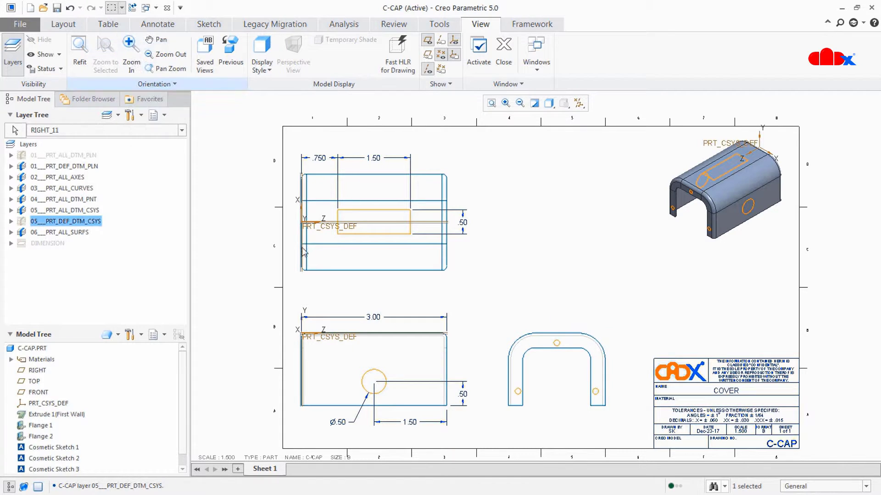
Select the RIGHT_11 view and make its layer status dependent on the drawing's layer status again.
click(572, 365)
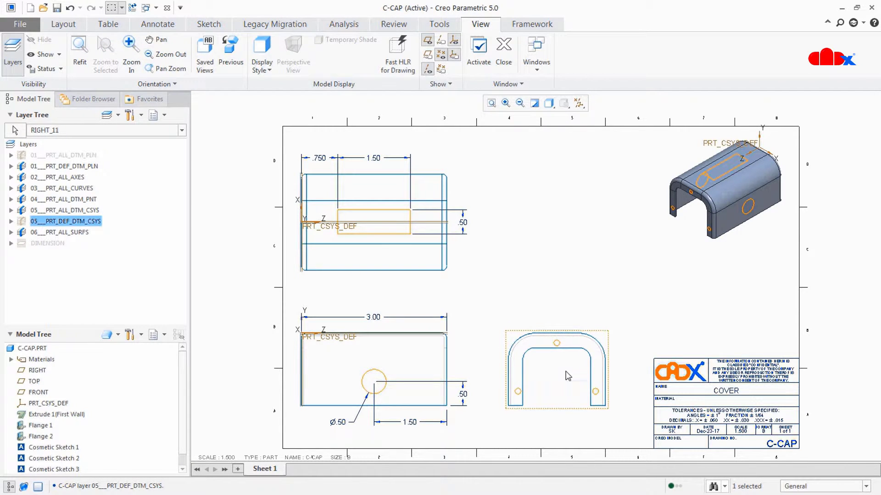
click(560, 374)
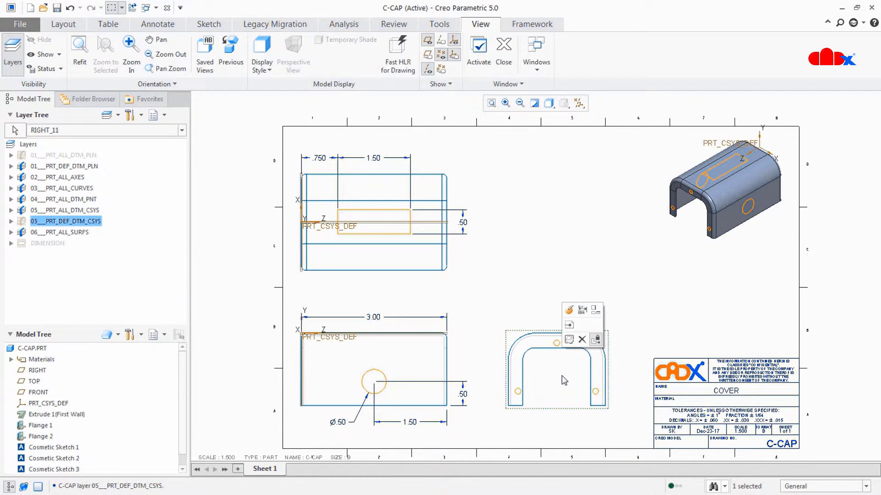
click(655, 318)
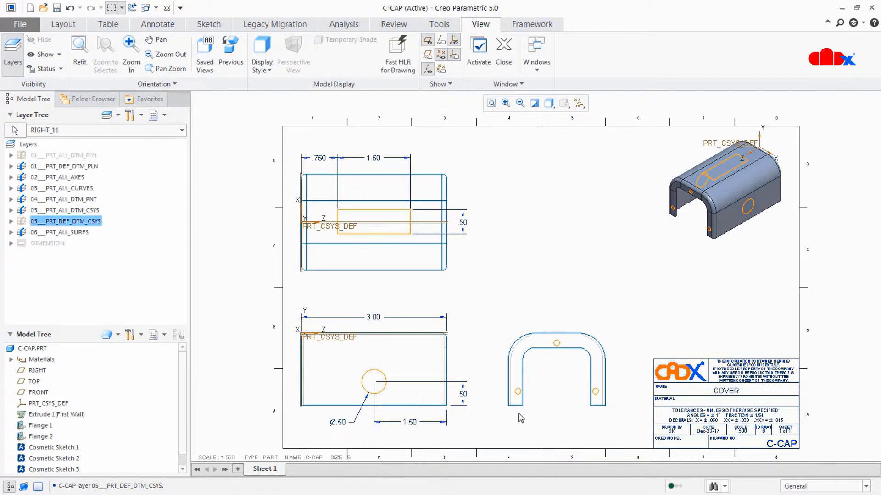
click(562, 381)
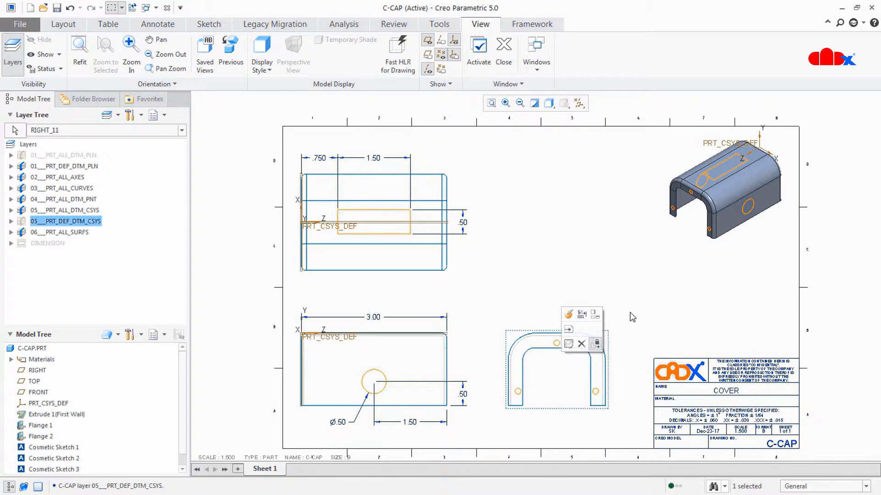
click(117, 115)
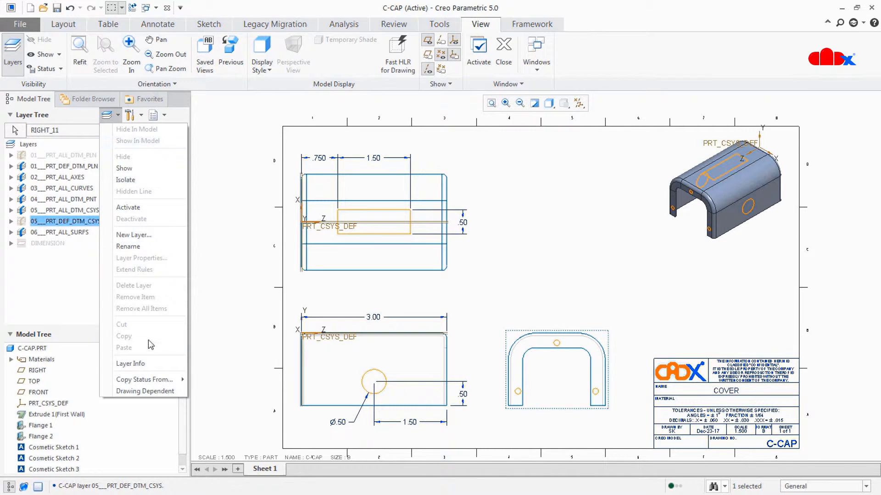
click(141, 394)
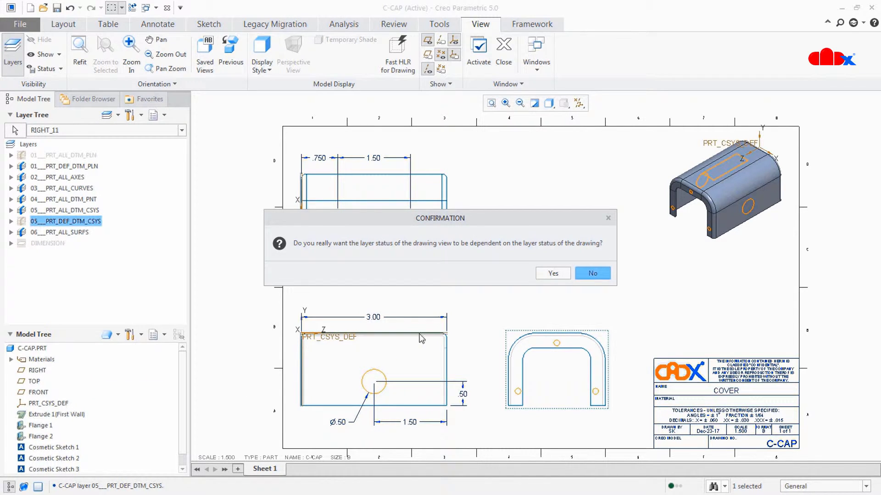
click(558, 273)
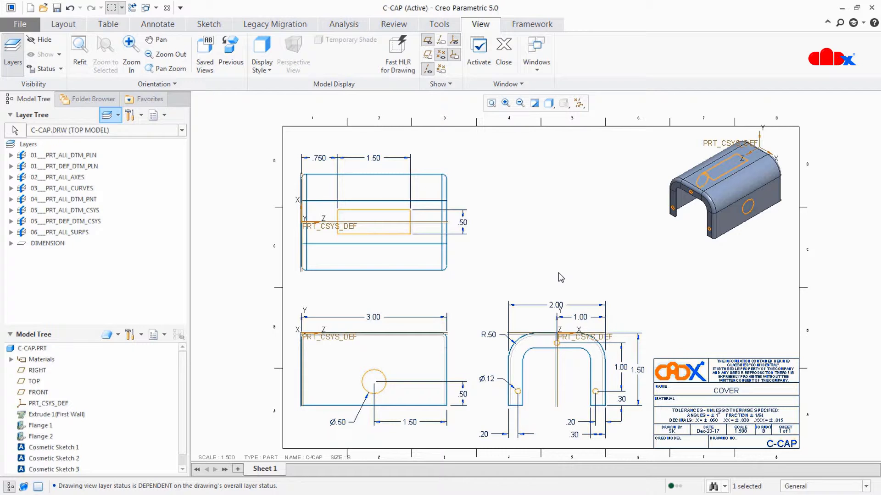
Hide all of the drawing's layers and show them all again.
right_click(29, 146)
click(59, 181)
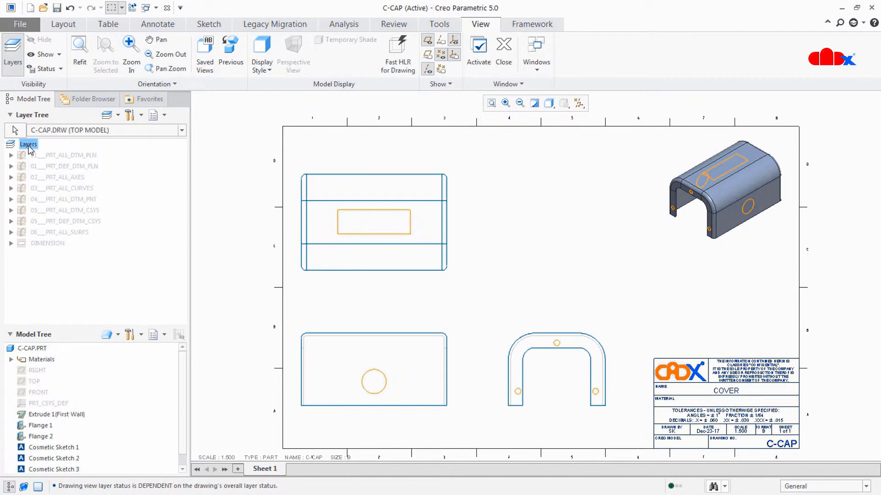
right_click(29, 146)
click(52, 179)
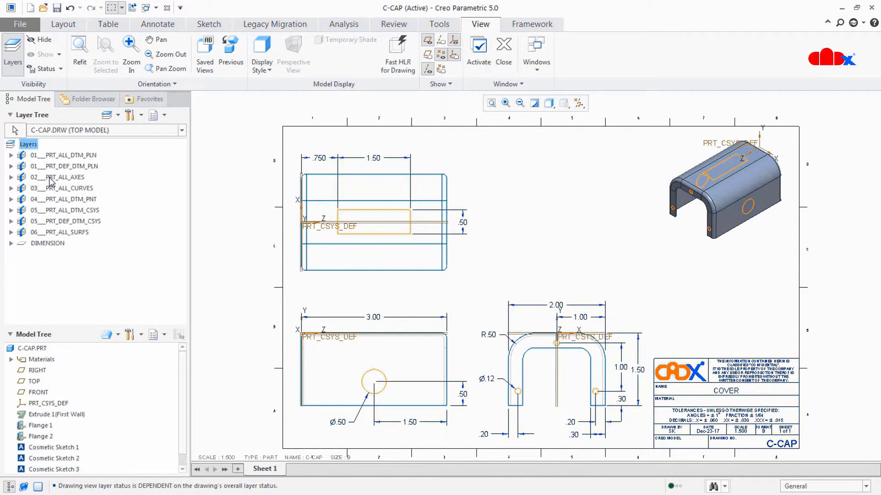
Make the RIGHT_9 view the active layer object, independent of the drawing, and hide its DIMENSION layer and all its other layers.
click(15, 130)
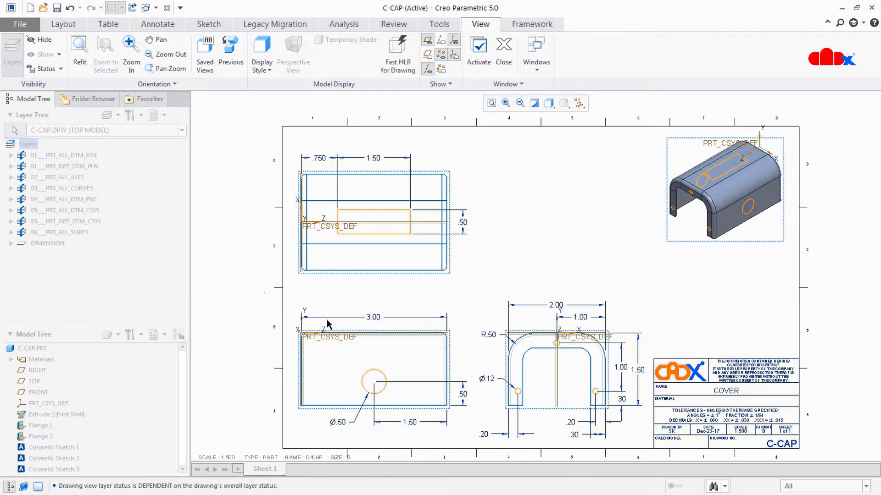
click(352, 332)
middle_click(355, 329)
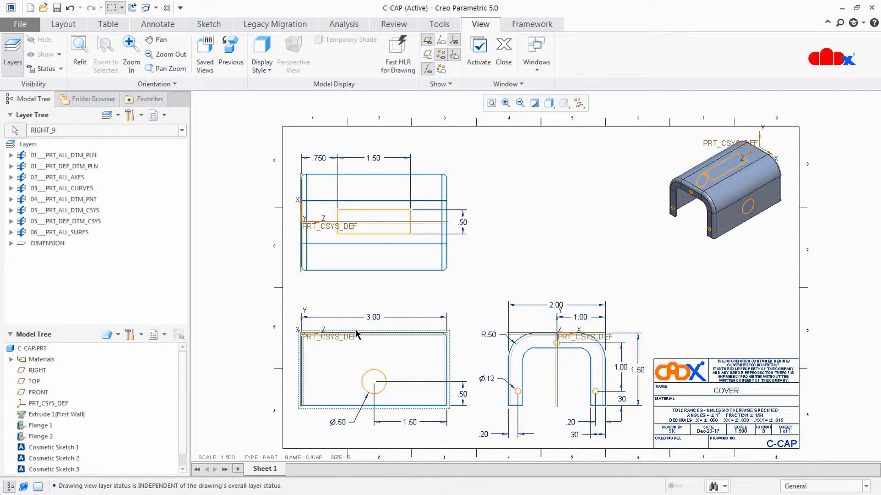
right_click(43, 244)
click(72, 49)
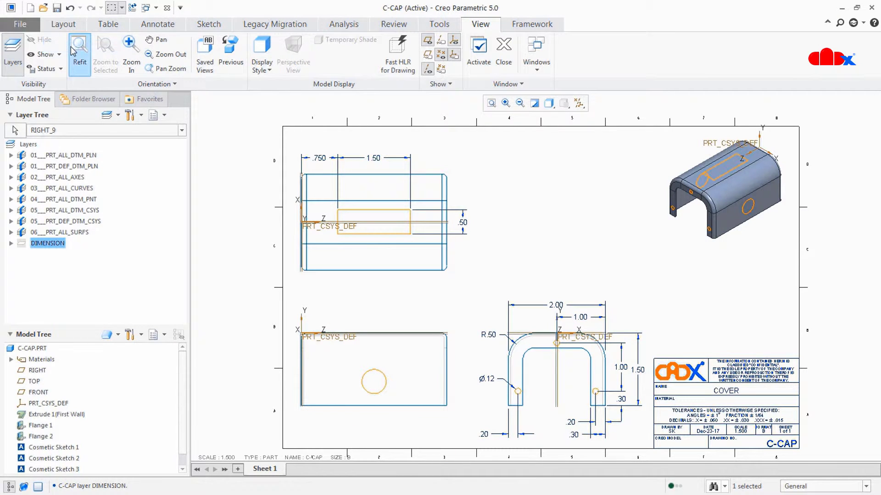
right_click(28, 144)
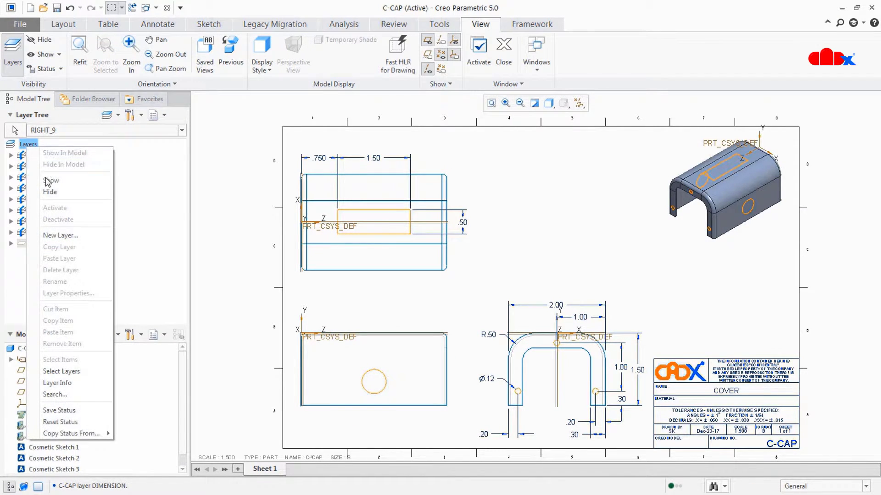
click(50, 192)
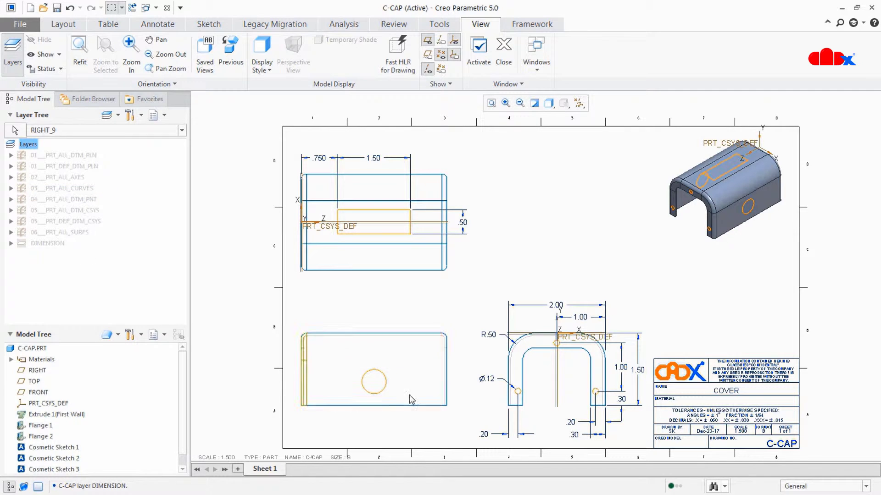
Return the RIGHT_9 view's layer status to being dependent on the drawing's layer status.
click(116, 118)
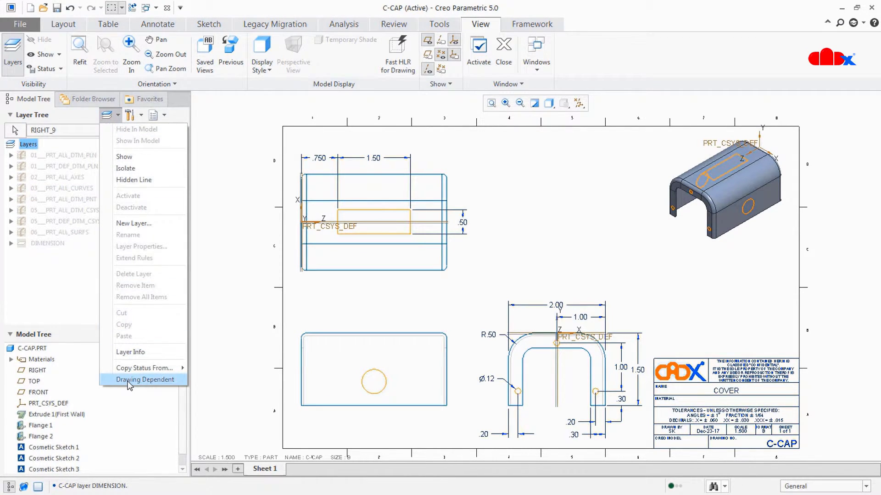
click(337, 429)
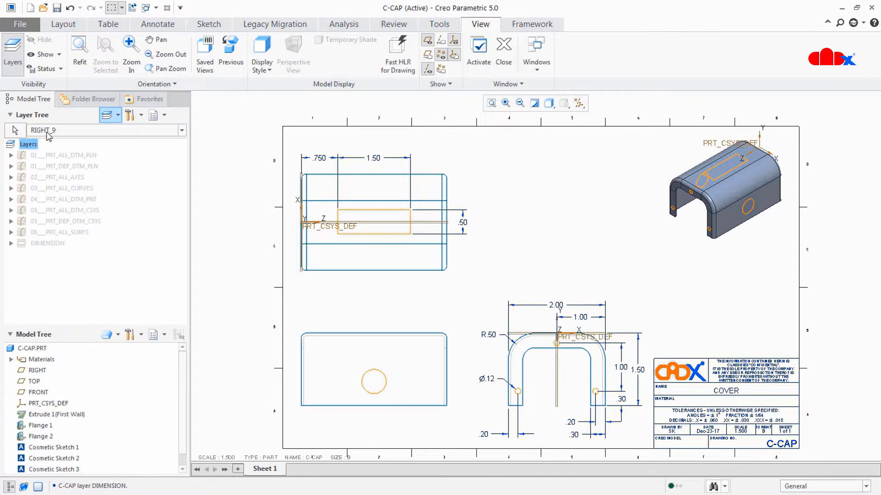
click(16, 131)
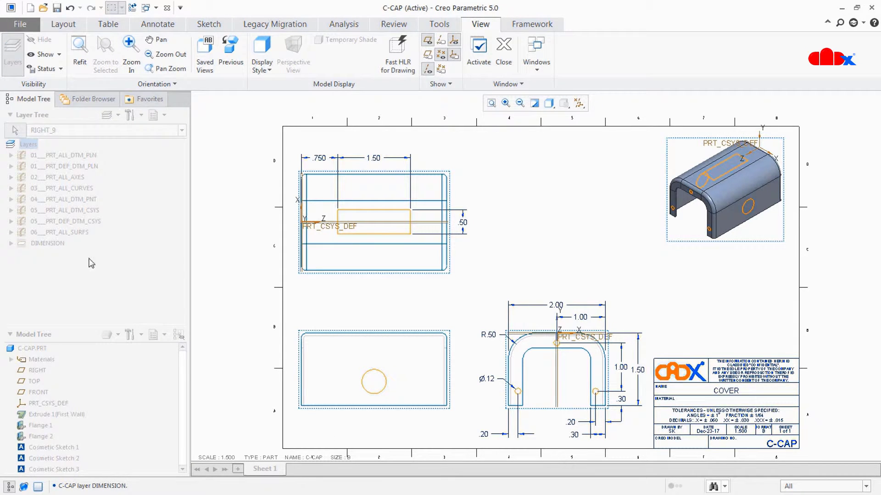
click(299, 407)
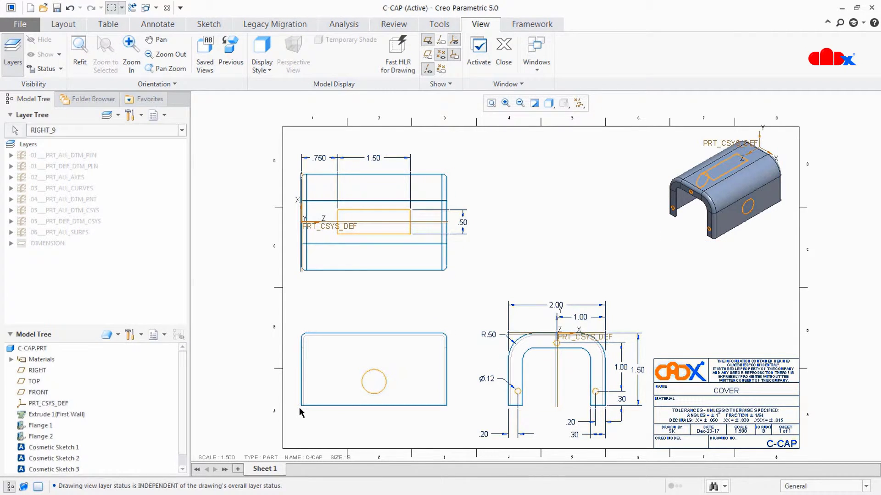
click(118, 116)
click(125, 368)
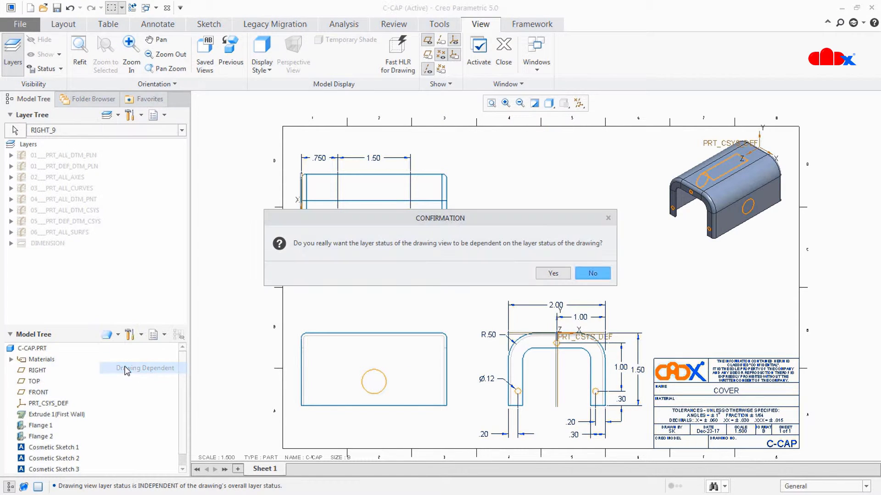
click(553, 274)
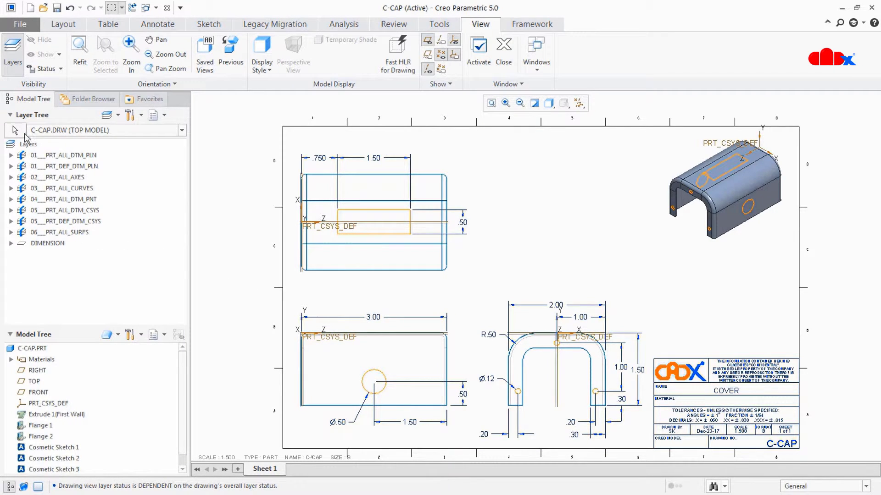
Make the TOP_10 view the active layer object, independent of the drawing, and return its layer status to drawing dependent.
click(56, 131)
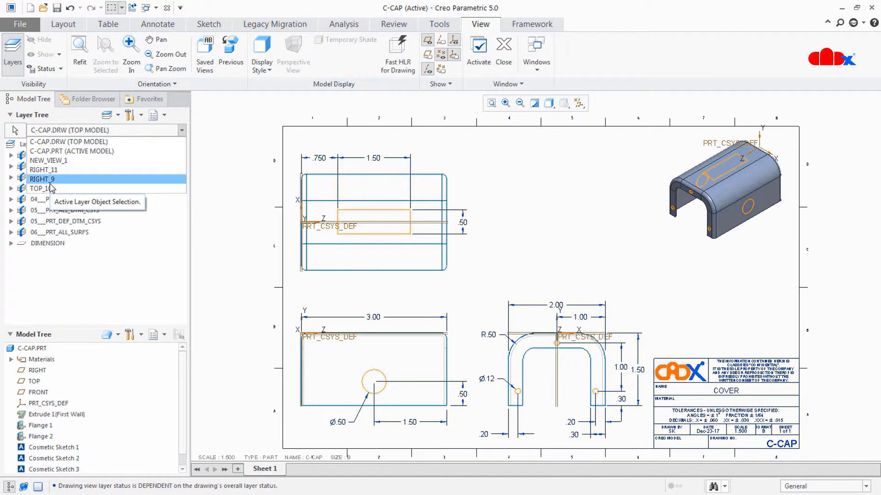
click(14, 132)
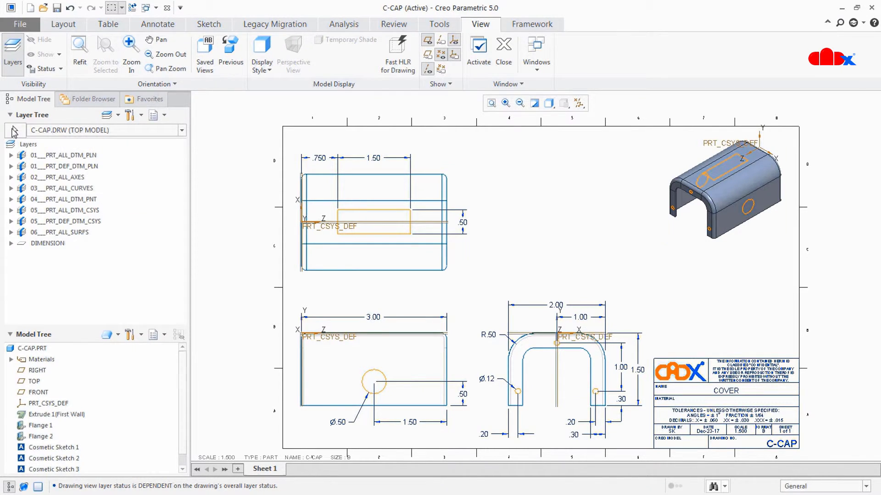
click(14, 132)
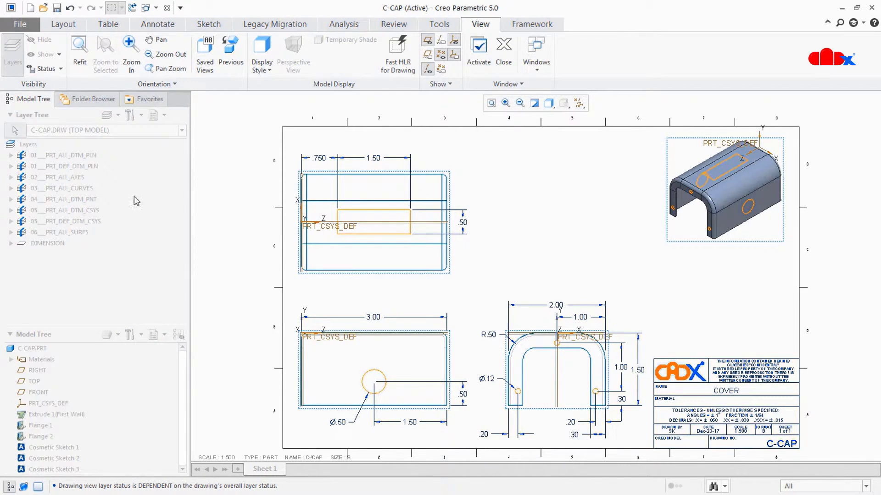
click(311, 272)
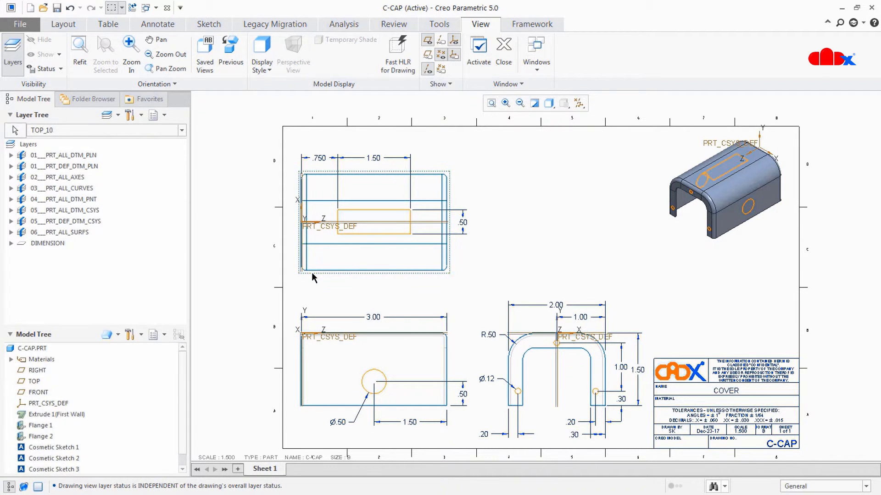
click(118, 116)
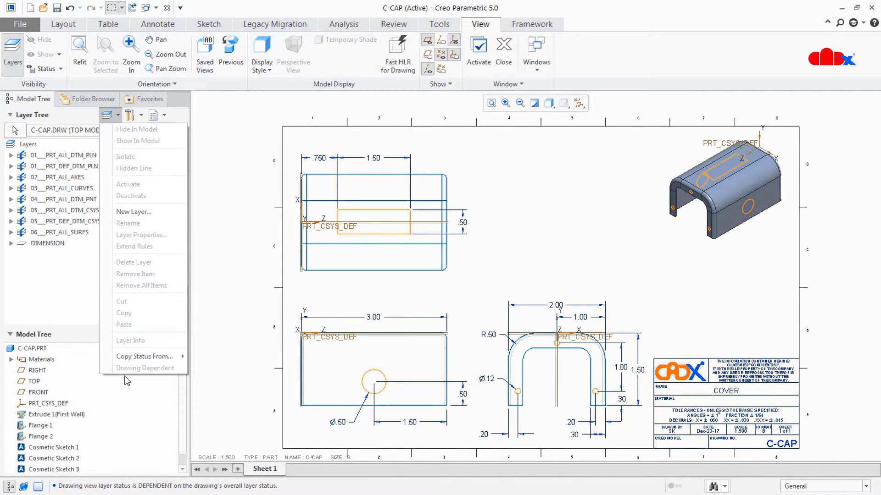
click(130, 115)
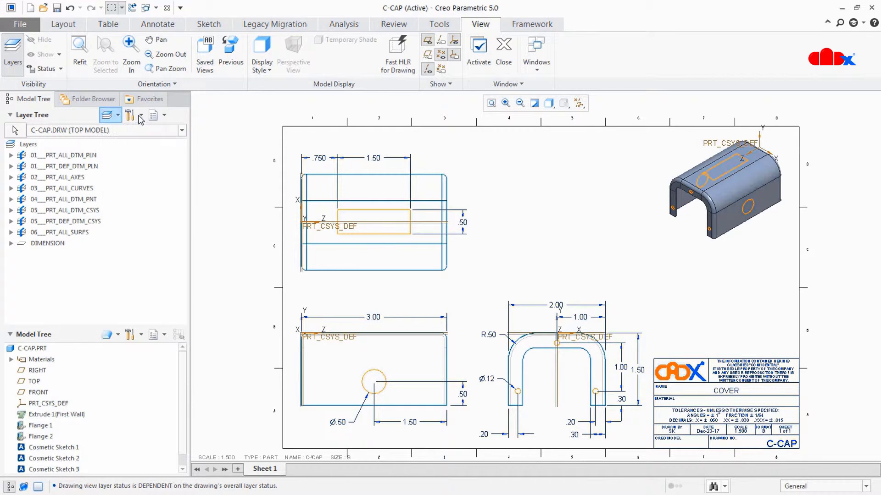
click(130, 115)
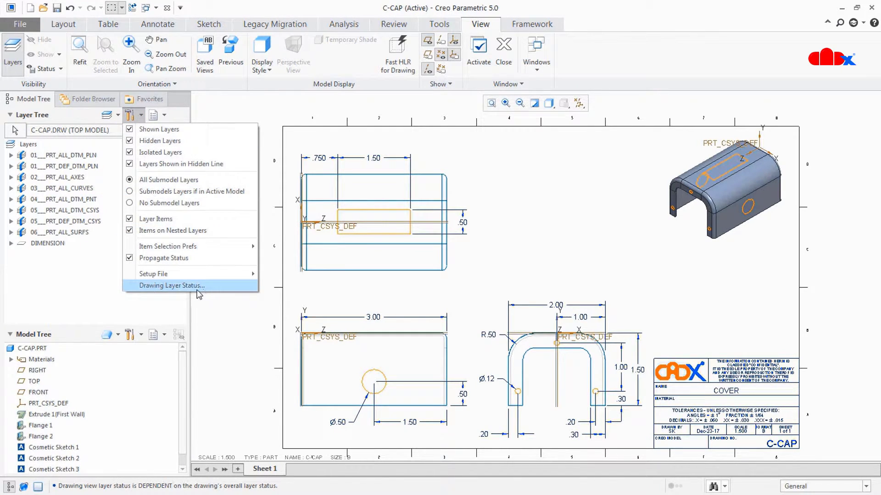
click(345, 290)
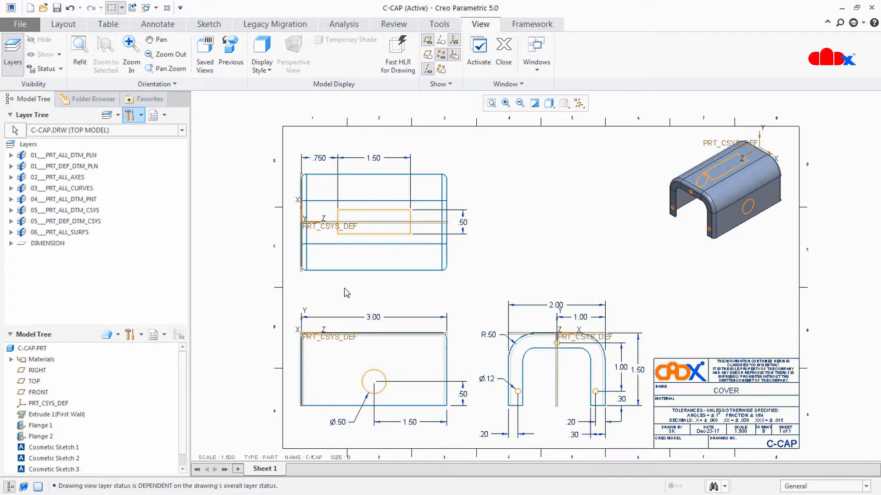
Choose TOP_10 as the active layer object from the object list and switch back to C-CAP.DRW (TOP MODEL).
click(123, 132)
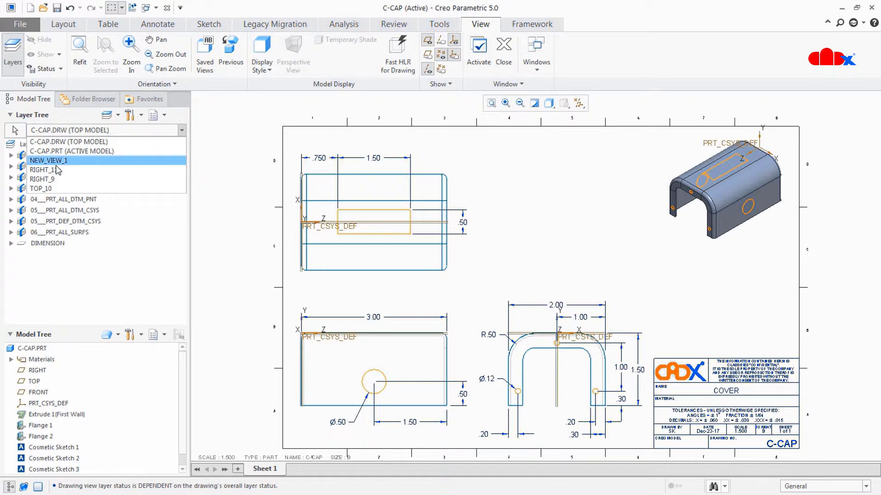
click(48, 191)
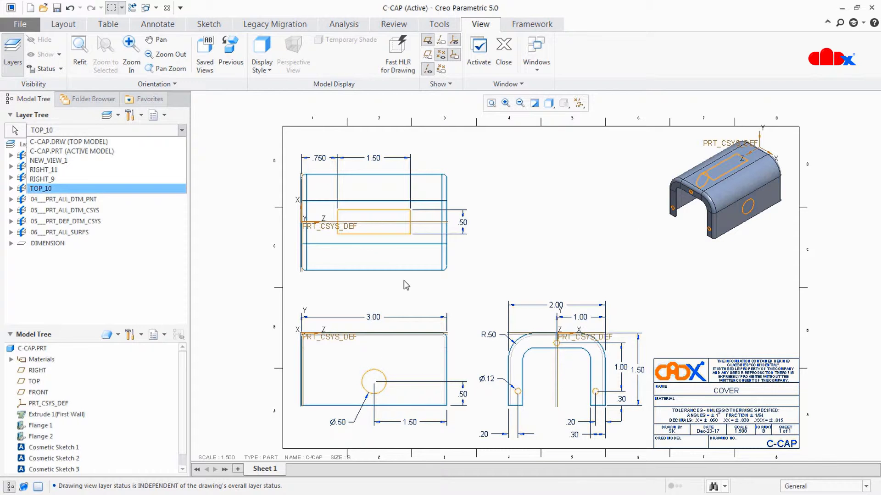
click(105, 133)
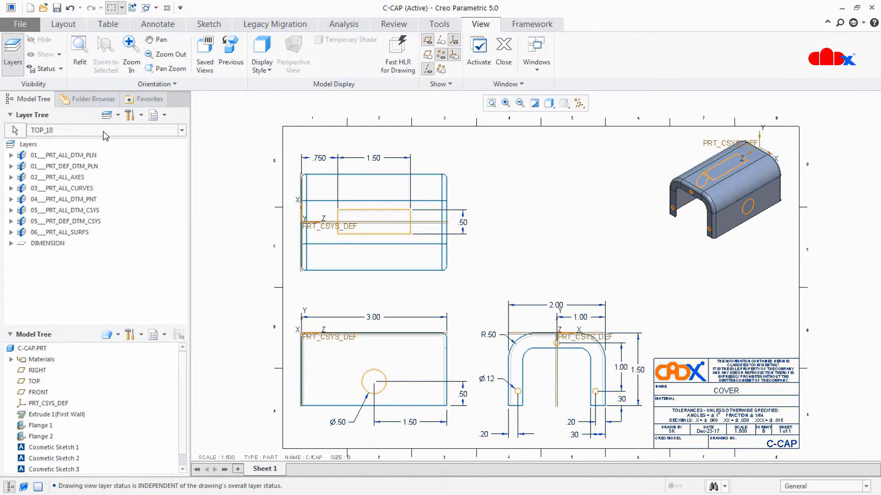
click(104, 132)
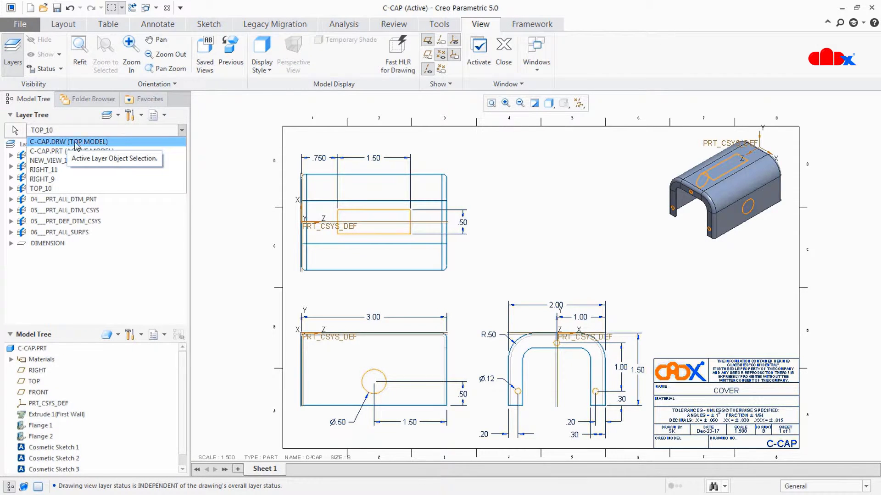
click(102, 142)
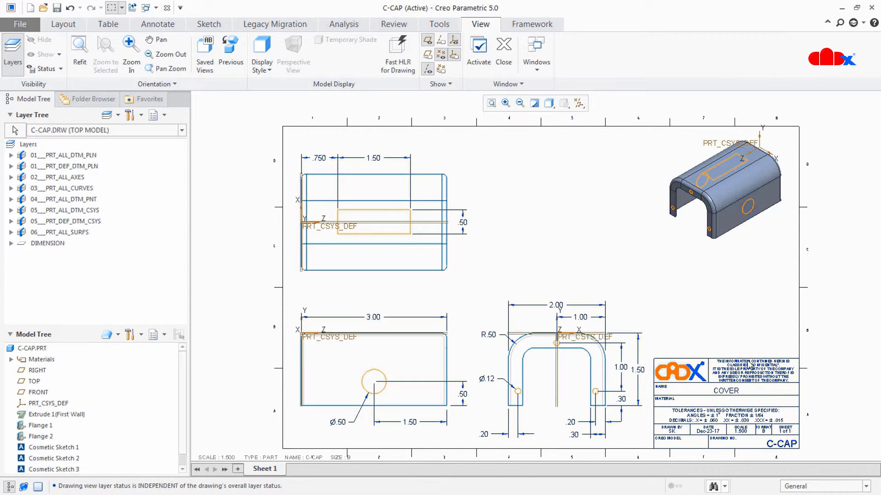
Hide all of the drawing's layers, including DIMENSION, at the top-model level.
right_click(30, 146)
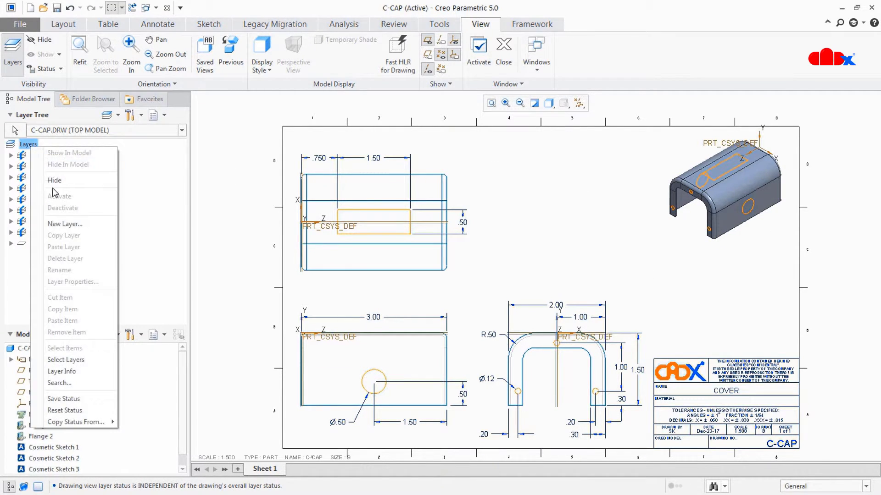
click(55, 179)
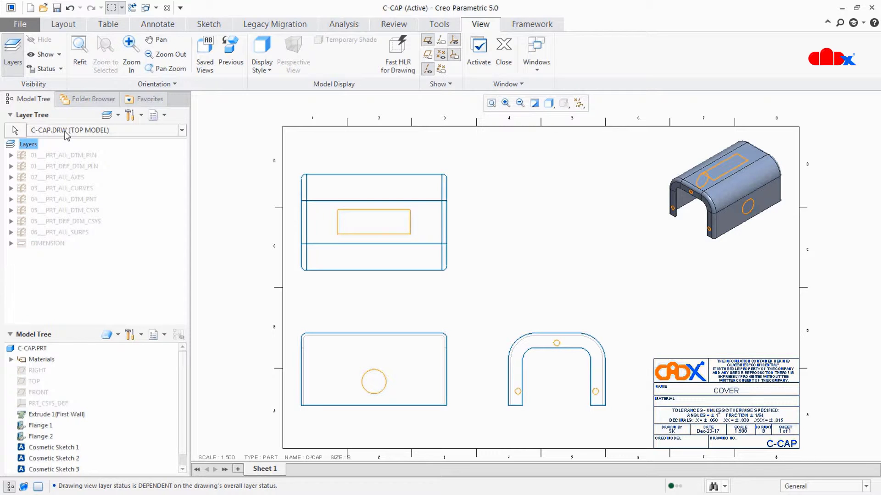
Show all of the drawing's hidden layers again at top-model level and make C-CAP.PRT the active layer object.
right_click(31, 145)
click(55, 178)
click(100, 130)
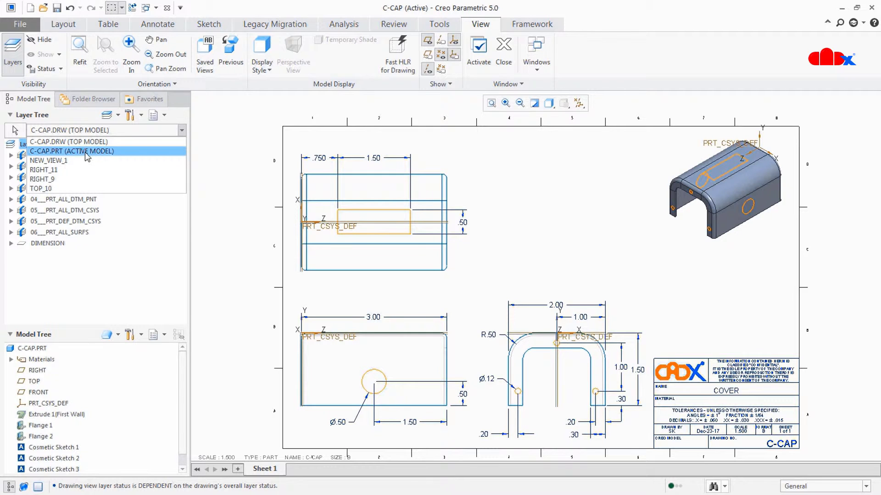
click(110, 151)
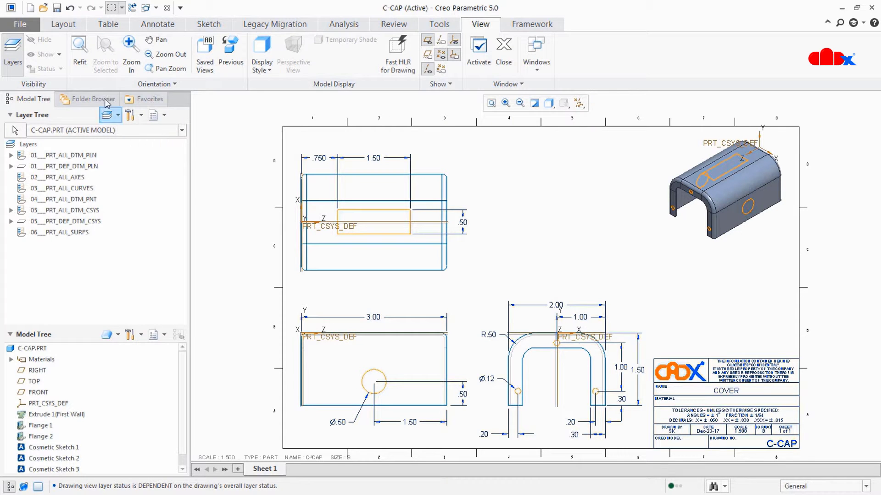
Add lock_plate.prt to the drawing's models and set it as the current drawing model.
click(67, 29)
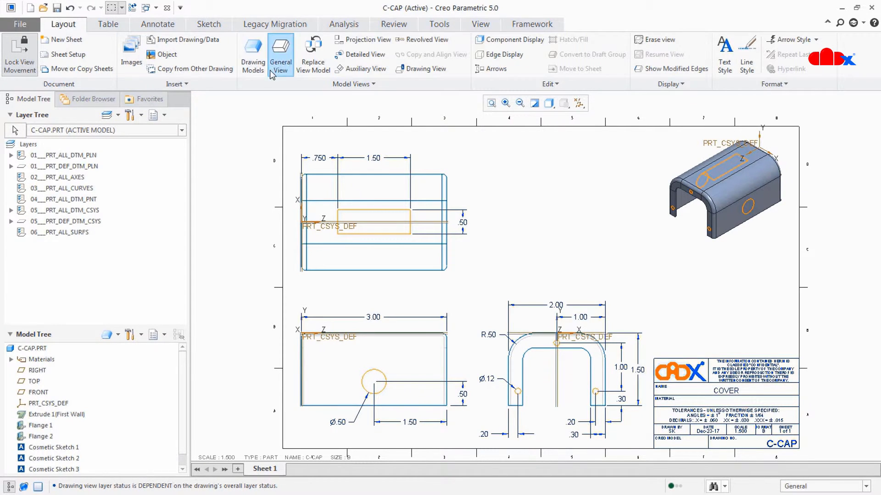
click(252, 54)
click(846, 124)
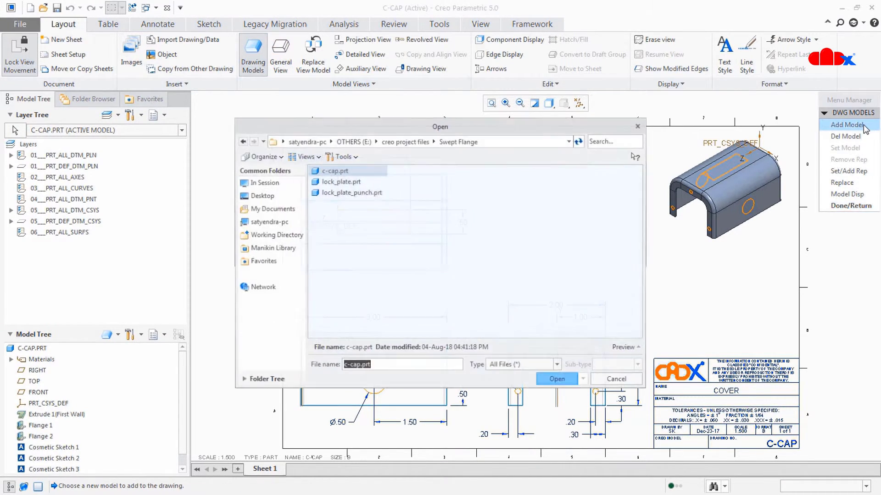
click(330, 182)
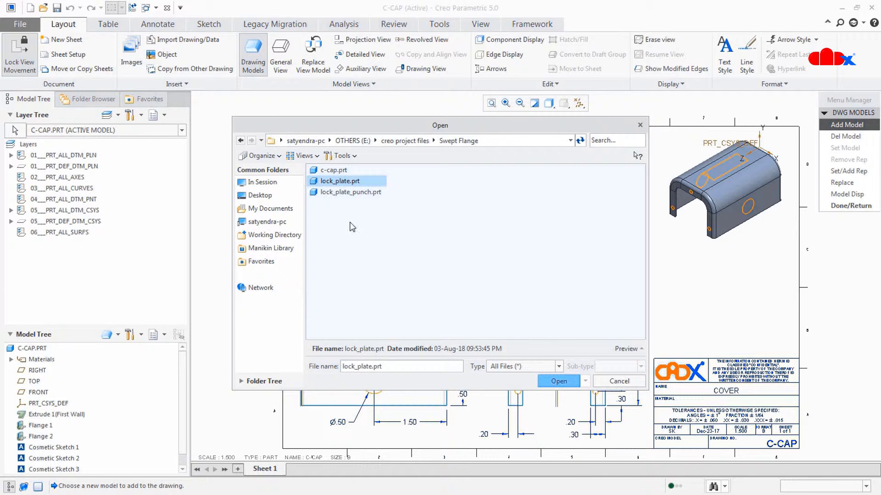
click(561, 382)
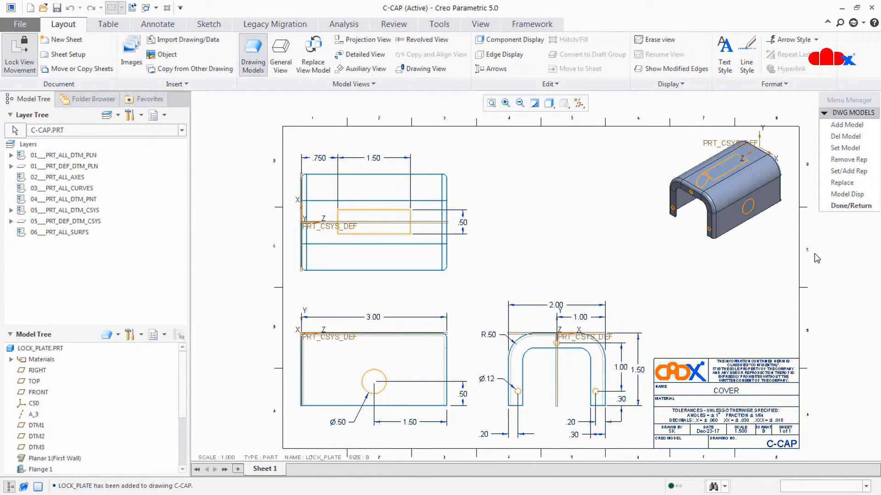
click(845, 148)
click(843, 243)
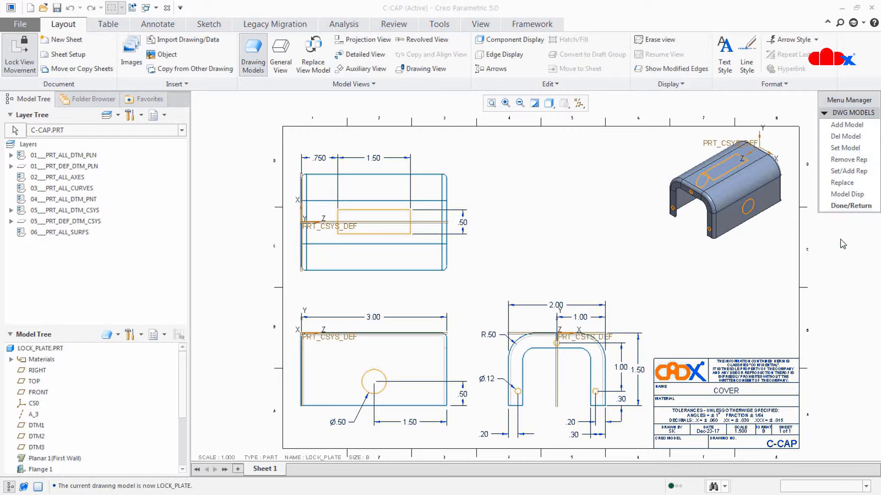
click(851, 205)
Place a general view of the lock plate without a combined state between the existing views, in FRONT orientation.
mouse_move(640, 278)
ctrl+middle_down()
mouse_move(490, 296)
mouse_move(502, 292)
ctrl+middle_up()
click(280, 54)
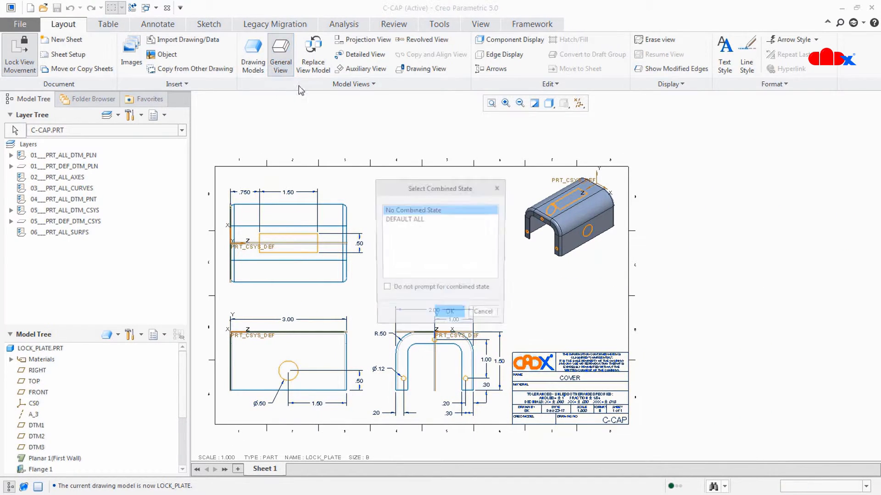
click(449, 311)
click(409, 230)
click(666, 290)
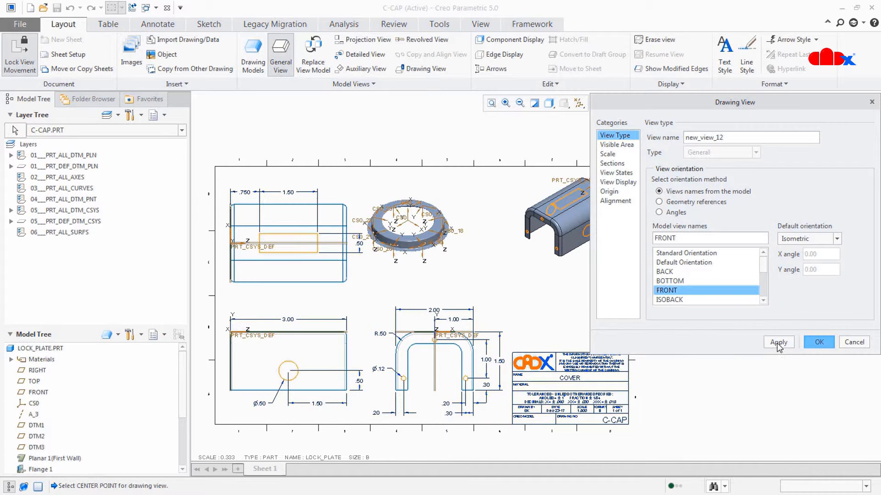
click(778, 343)
click(818, 342)
Unlock view movement and move the lock plate's front view down to just above the C-CAP side view.
scroll(438, 243, up, 3)
right_click(453, 231)
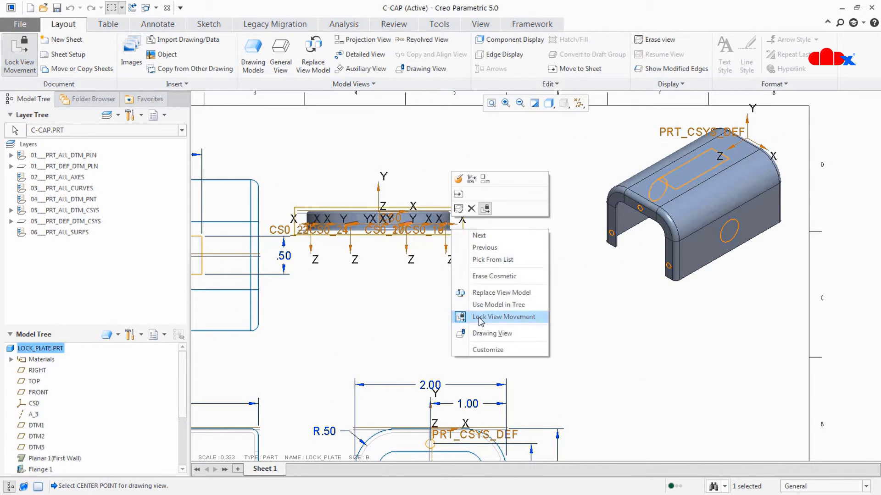
click(481, 317)
drag(381, 220, 438, 317)
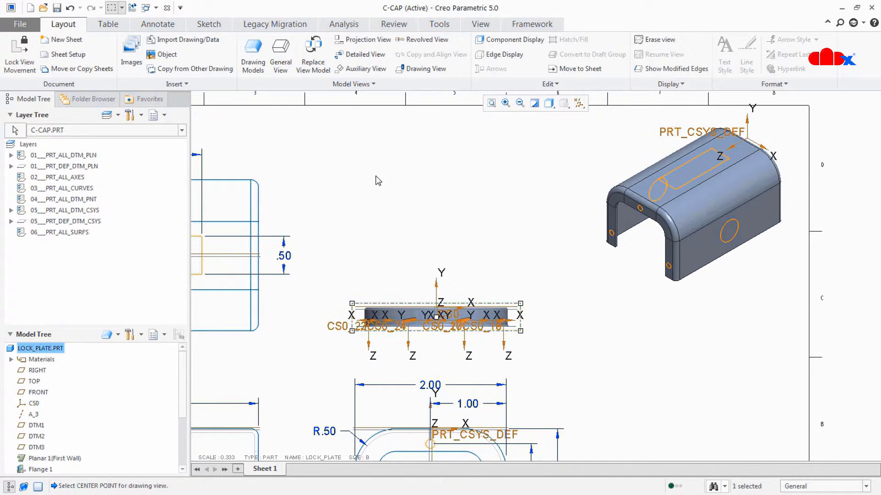
Place a projected top view of the lock plate above its front view.
click(363, 40)
click(408, 204)
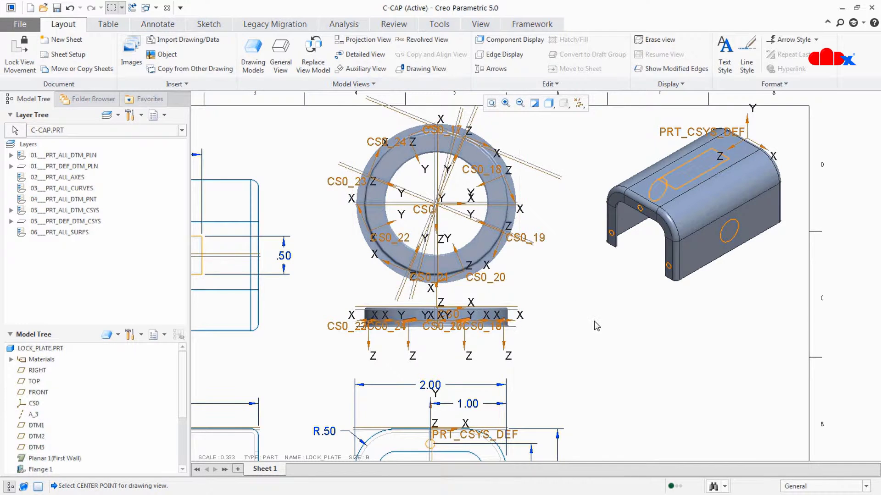
scroll(597, 326, down, 3)
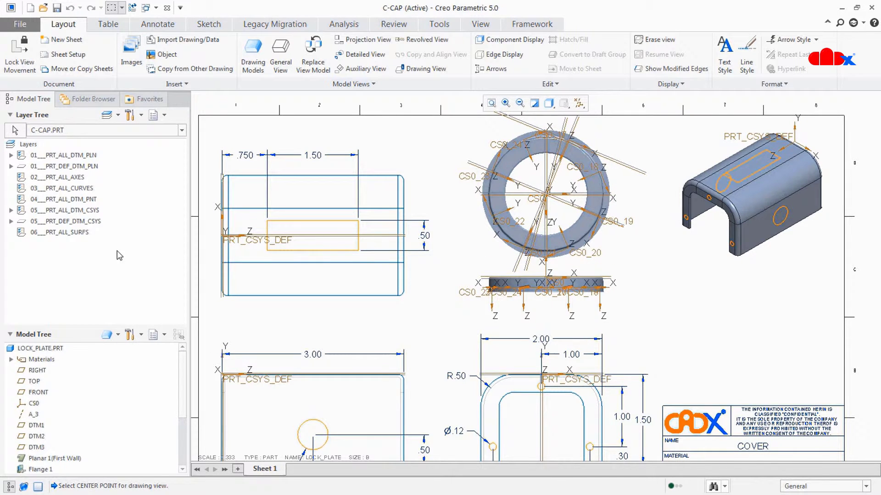
Make LOCK_PLATE.PRT the active layer object and hide all of its layers.
click(98, 134)
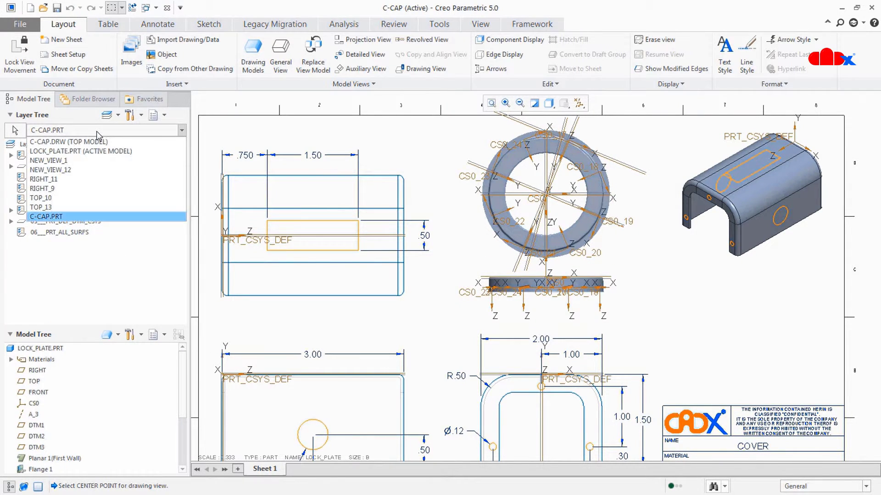
click(67, 151)
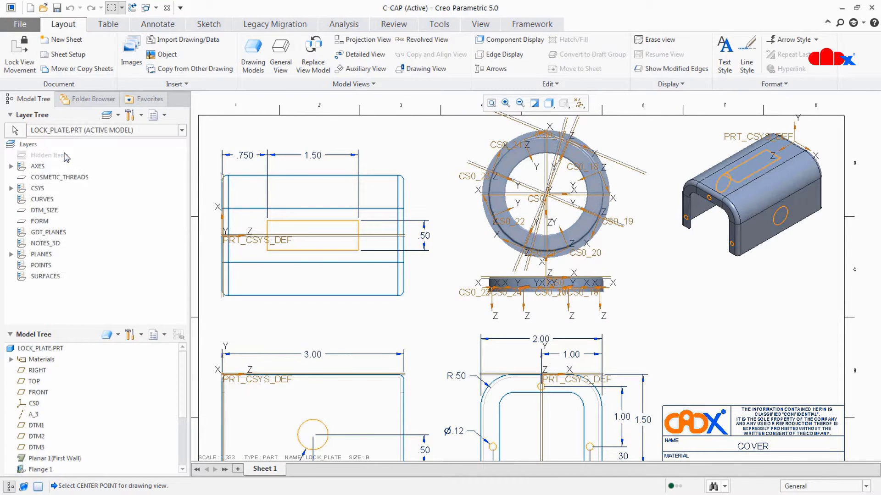
right_click(29, 145)
click(51, 180)
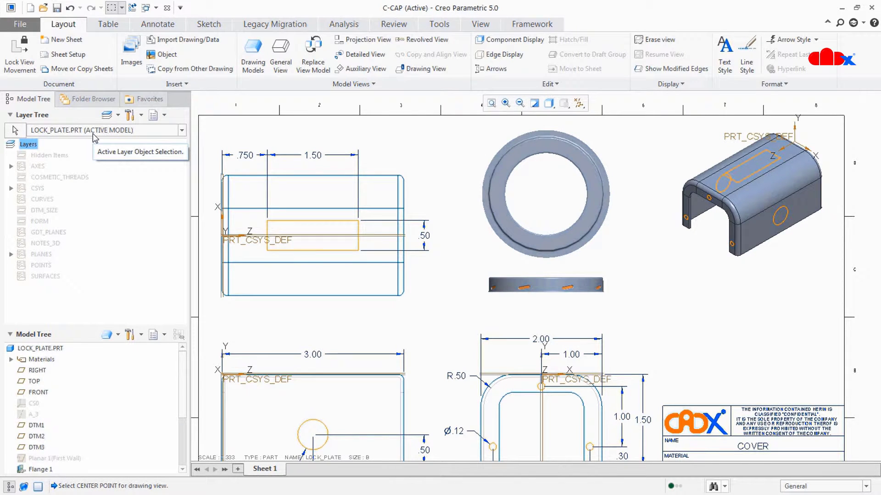
Set C-CAP.PRT's Master Rep as the current drawing model and pick the isometric C-CAP view as the active layer object, independent of the drawing.
click(111, 335)
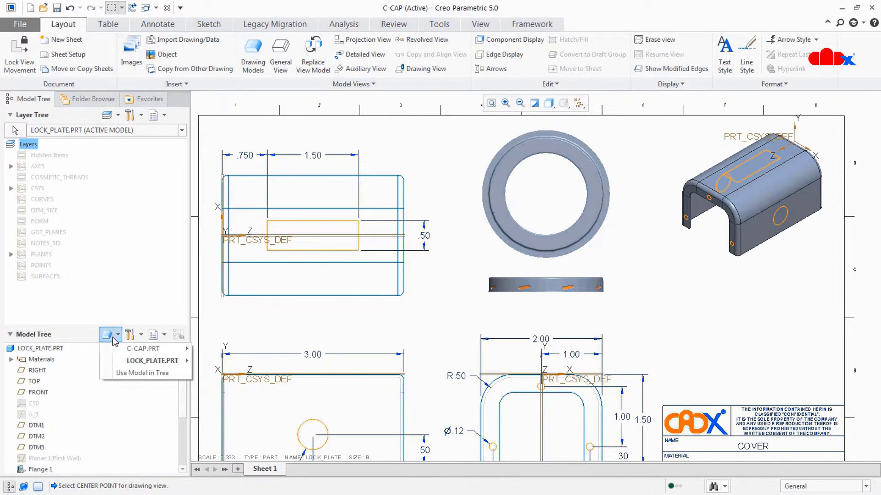
mouse_move(128, 354)
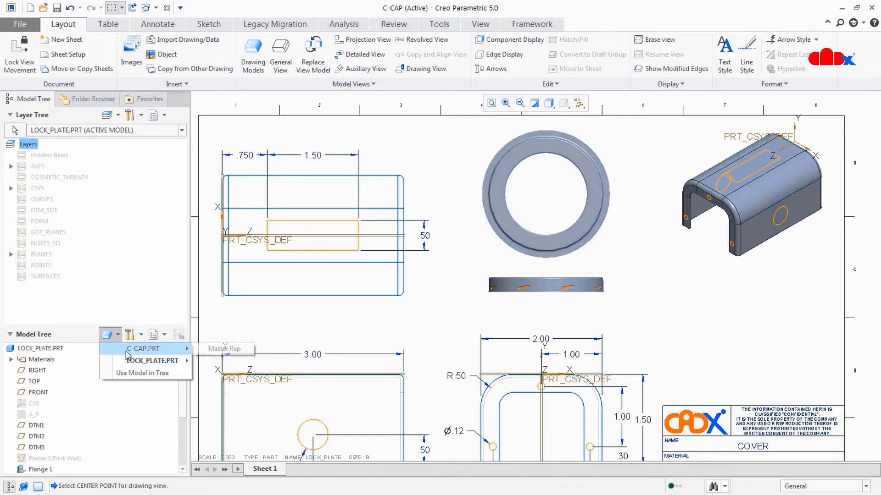
click(213, 350)
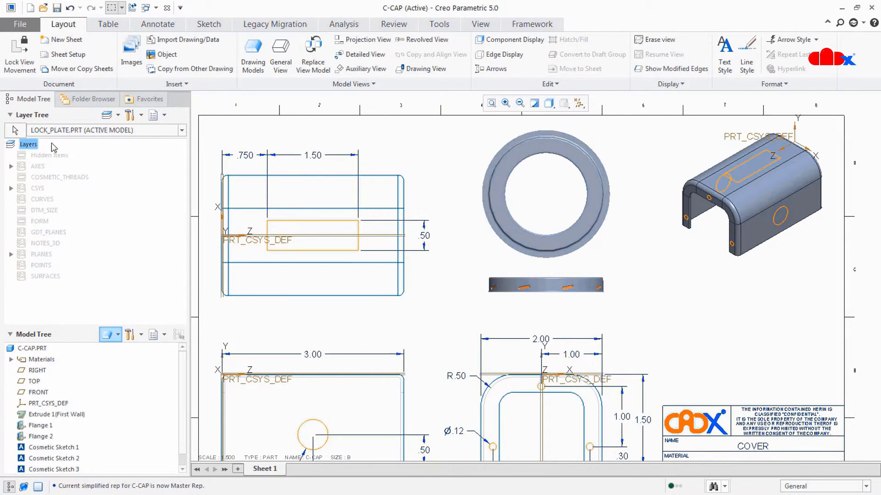
click(17, 132)
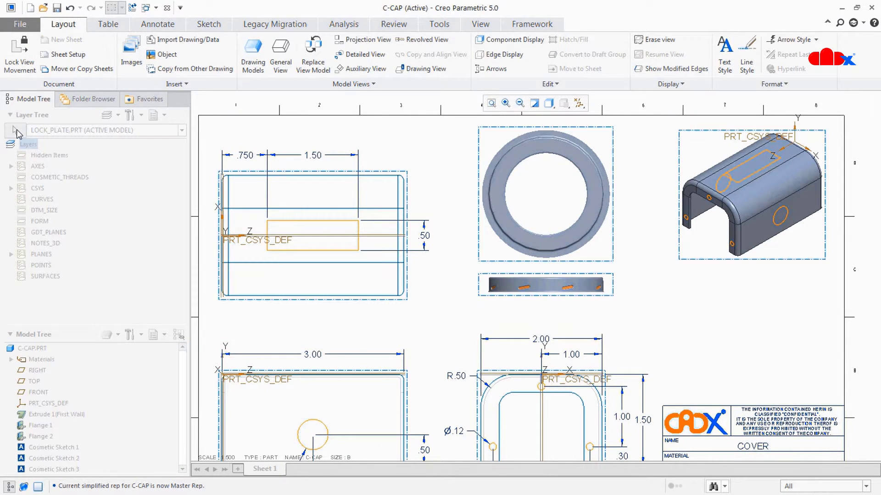
click(678, 260)
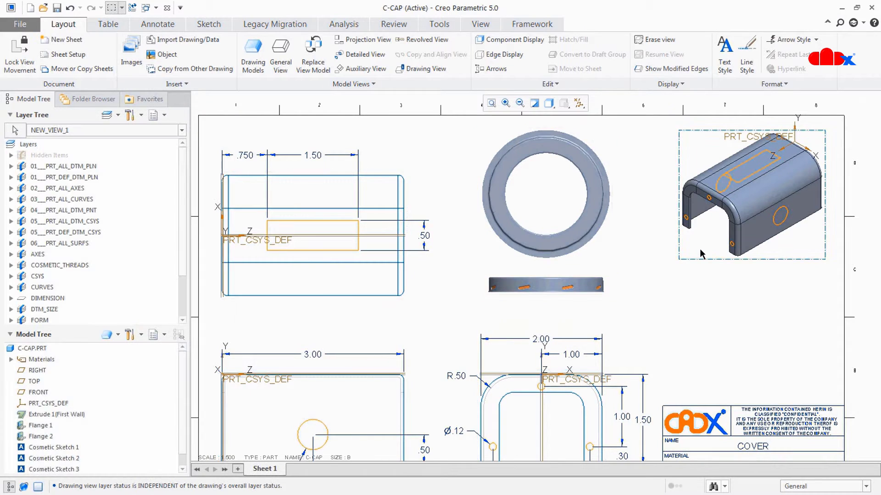
Make C-CAP.PRT the active layer object and hide all of its layers.
click(67, 133)
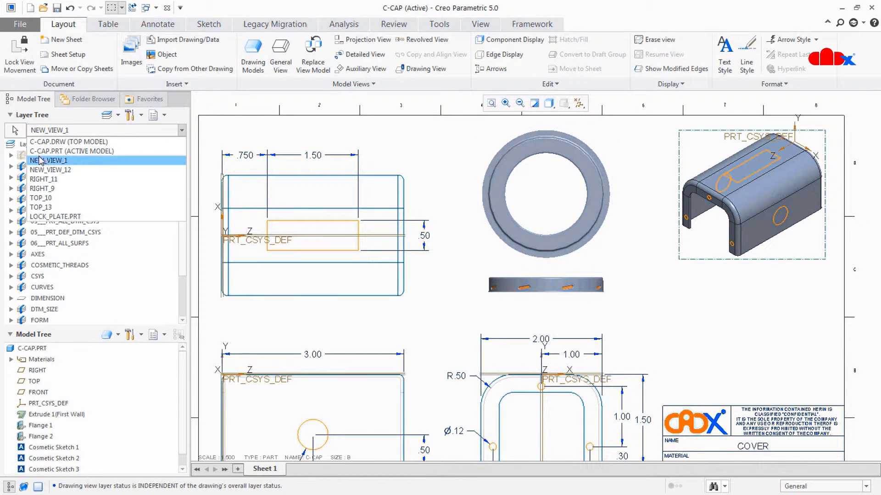
click(81, 151)
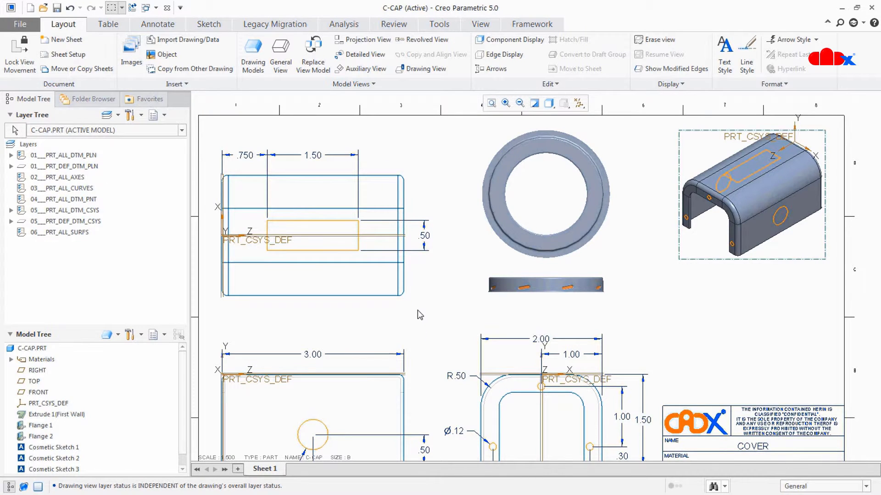
right_click(21, 148)
click(34, 134)
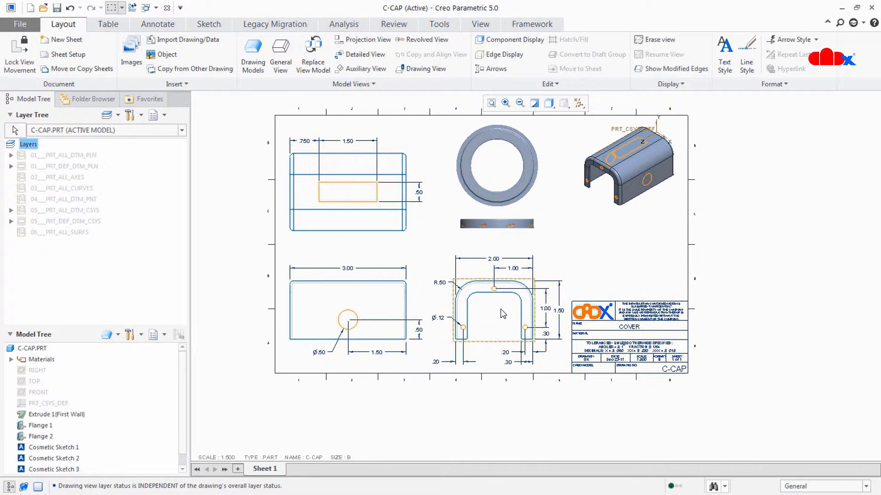
Show the hidden layers of C-CAP.PRT and LOCK_PLATE.PRT again, with LOCK_PLATE.PRT as the active layer object and model.
click(58, 131)
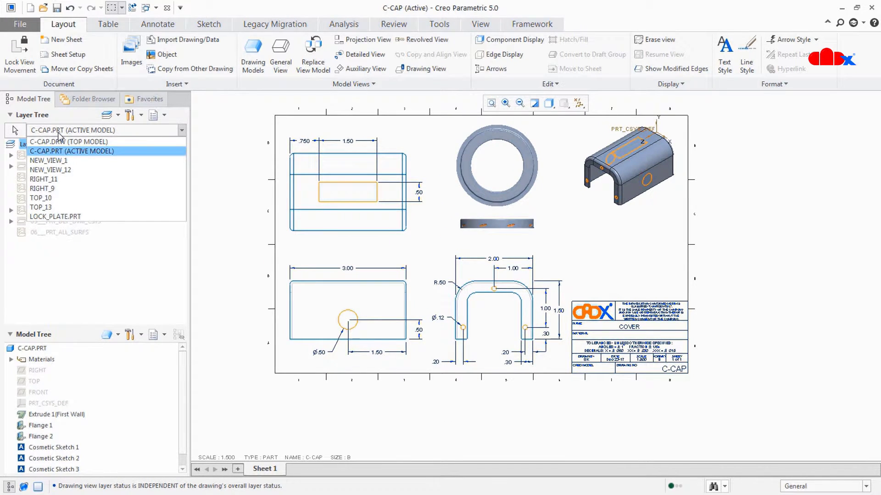
click(55, 216)
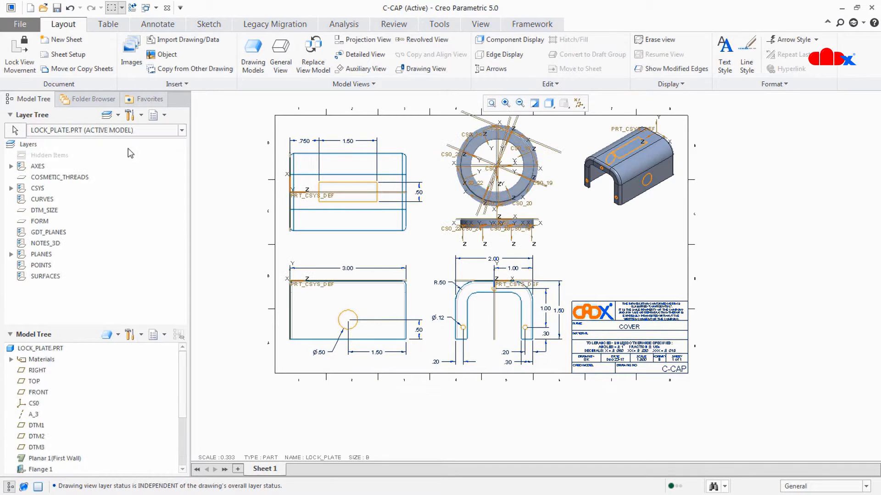
Delete the lock plate's top and front views from the sheet.
click(536, 204)
key(Delete)
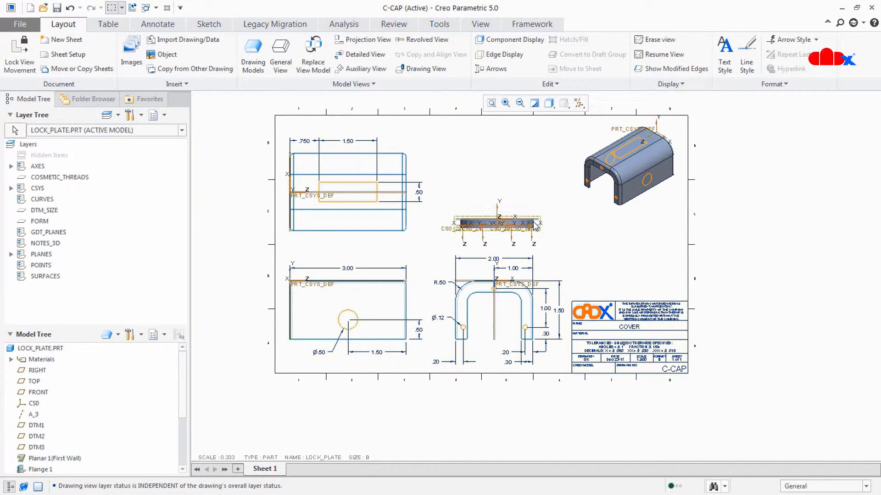
click(534, 225)
click(628, 167)
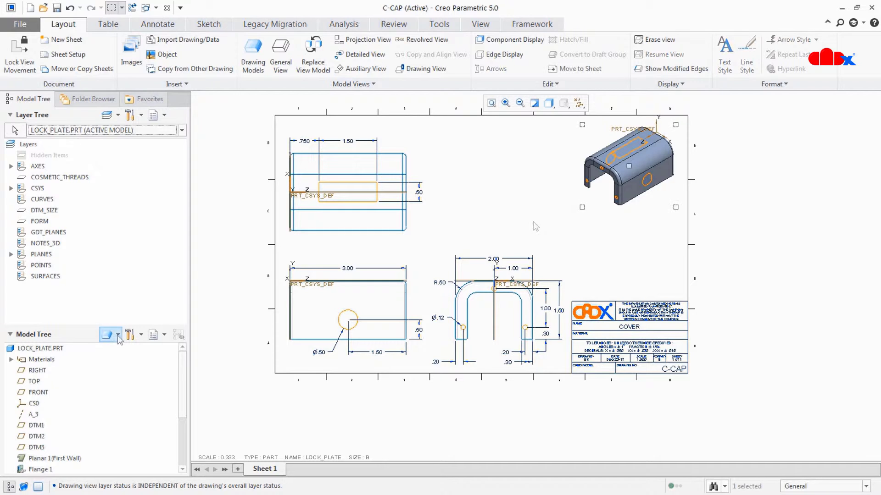
Set C-CAP.PRT's Master Rep as the current drawing model and delete LOCK_PLATE from the drawing's models.
click(107, 334)
mouse_move(138, 351)
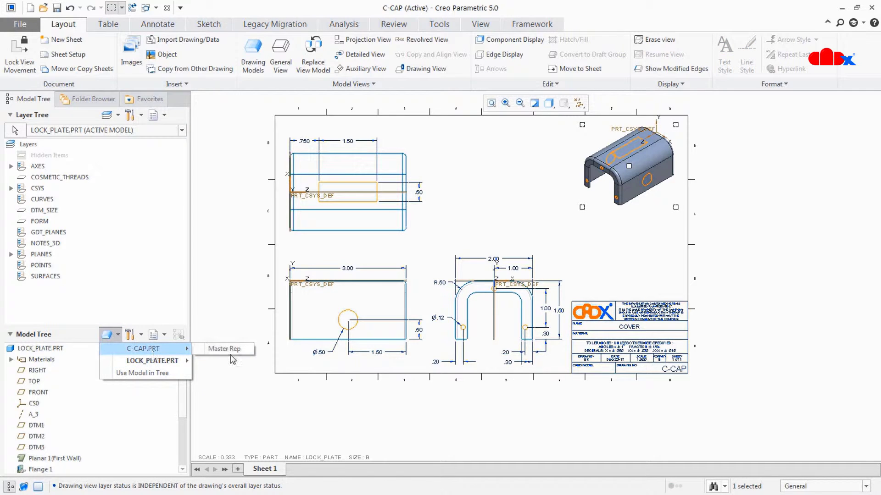
click(224, 349)
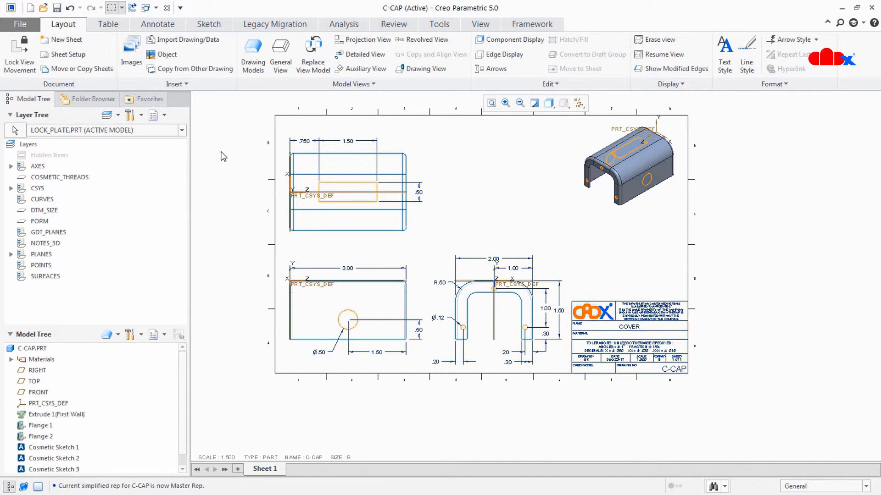
click(259, 64)
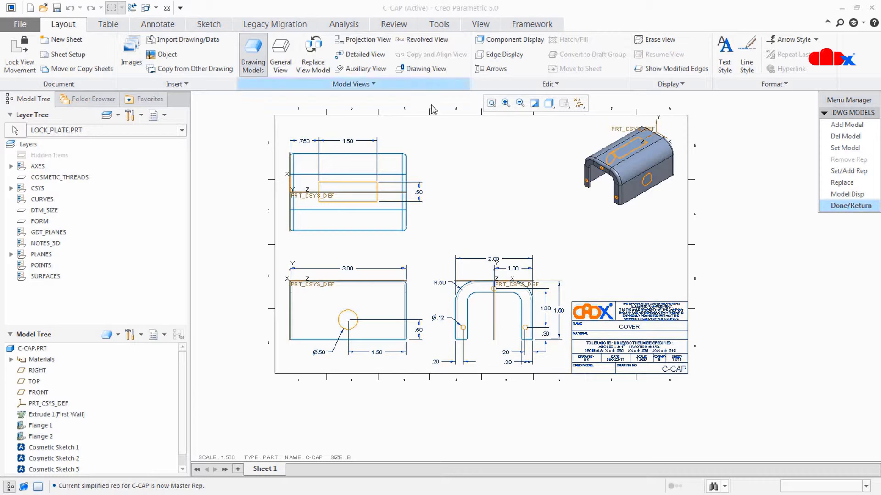
click(837, 137)
click(849, 241)
click(491, 274)
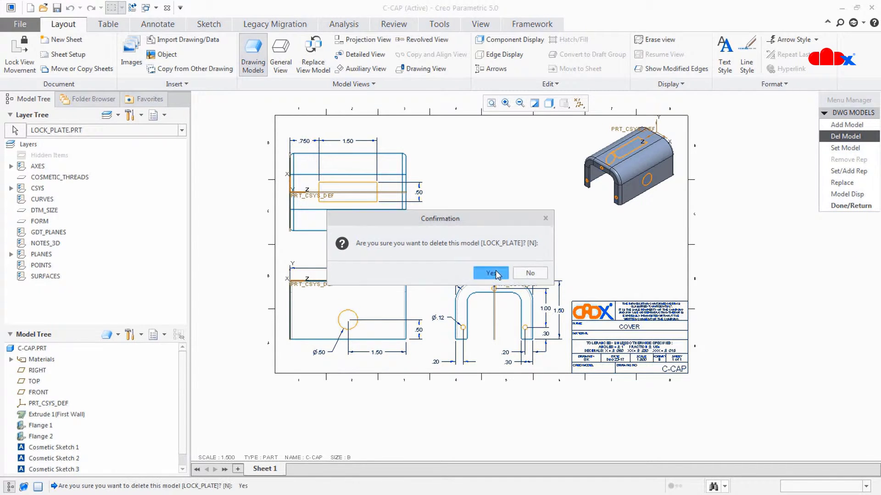
click(833, 208)
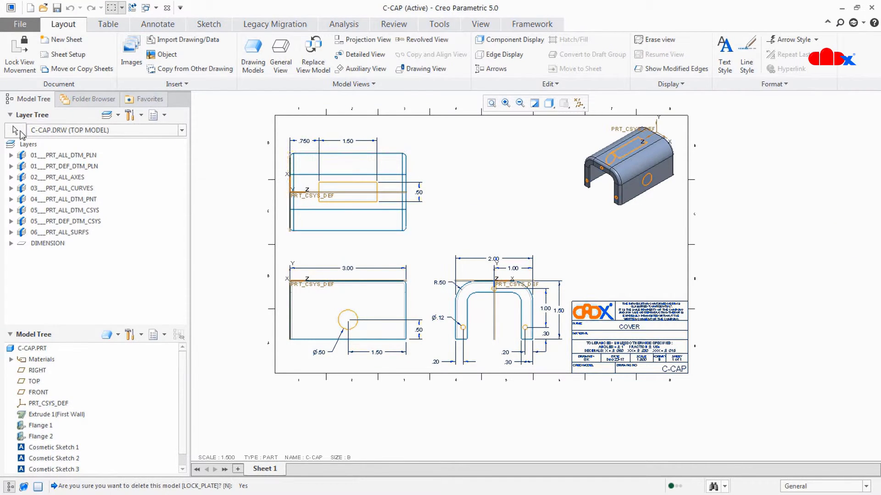
Switch the active layer object from the drawing to C-CAP.PRT.
click(55, 131)
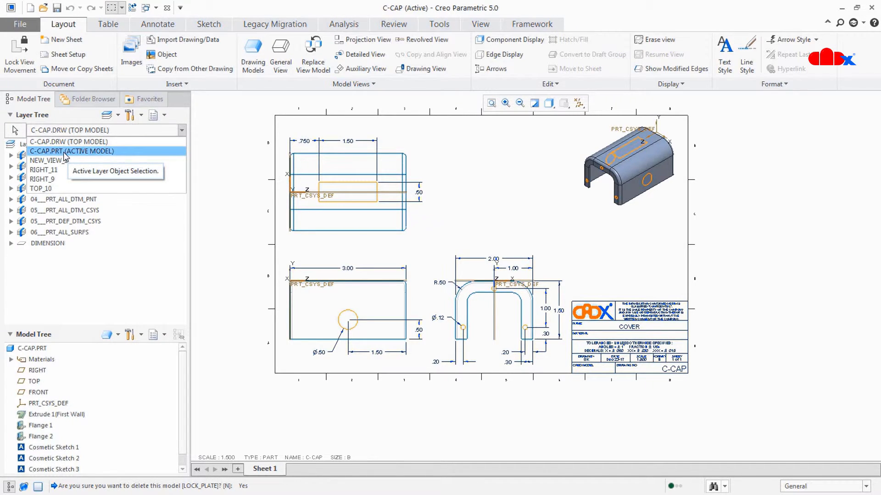
click(64, 153)
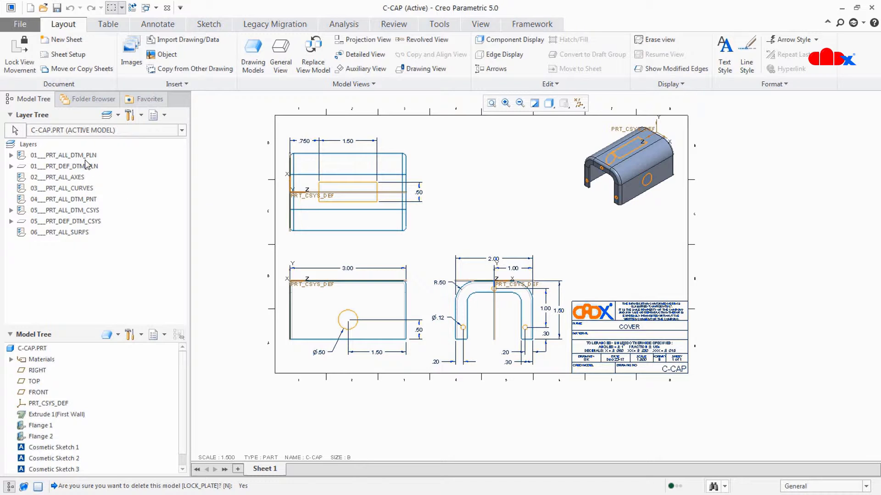
Make C-CAP.DRW the active layer object and hide all of its layers.
click(86, 132)
click(86, 142)
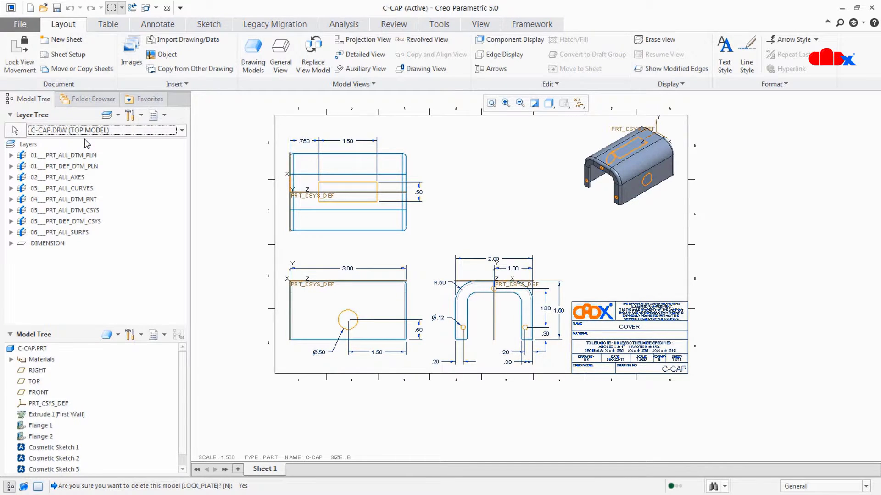
right_click(27, 145)
click(53, 180)
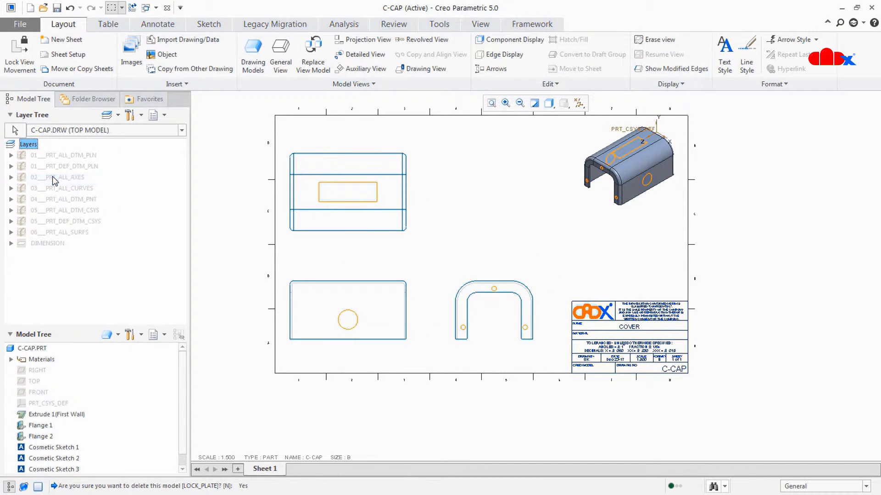
Show all layers of the drawing again, keeping C-CAP.DRW as the active layer object.
right_click(29, 146)
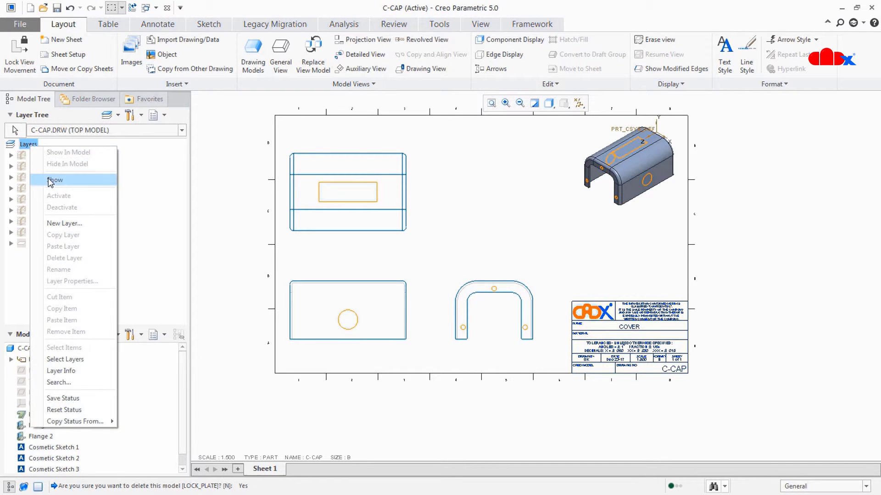
click(51, 180)
click(109, 132)
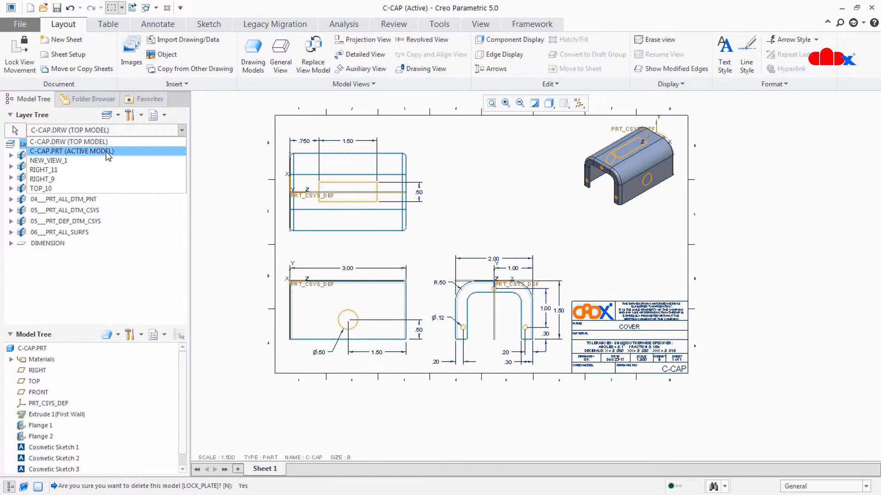
click(102, 144)
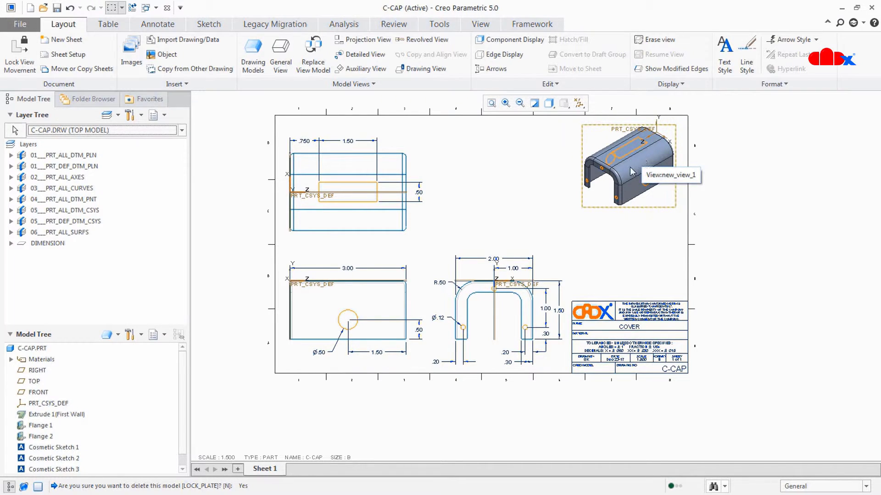
Display the Drawing Tree and erase the cosmetics from the views new_view_1 and right_11.
click(164, 115)
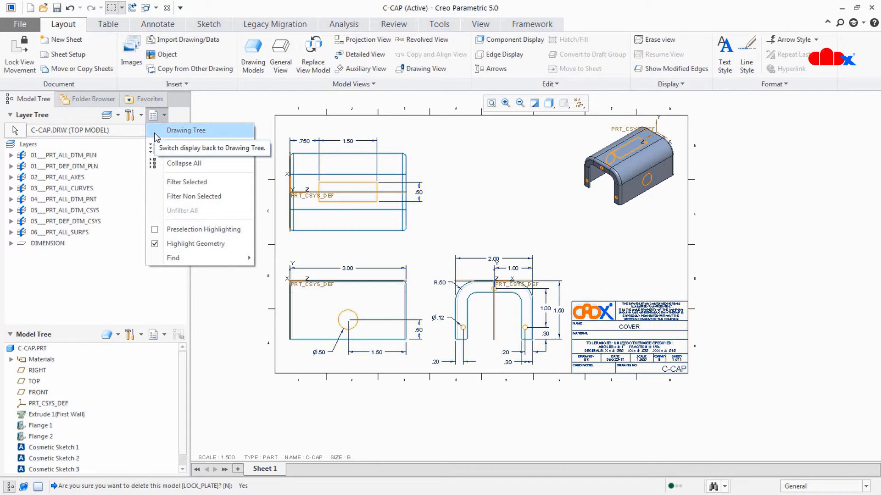
click(156, 133)
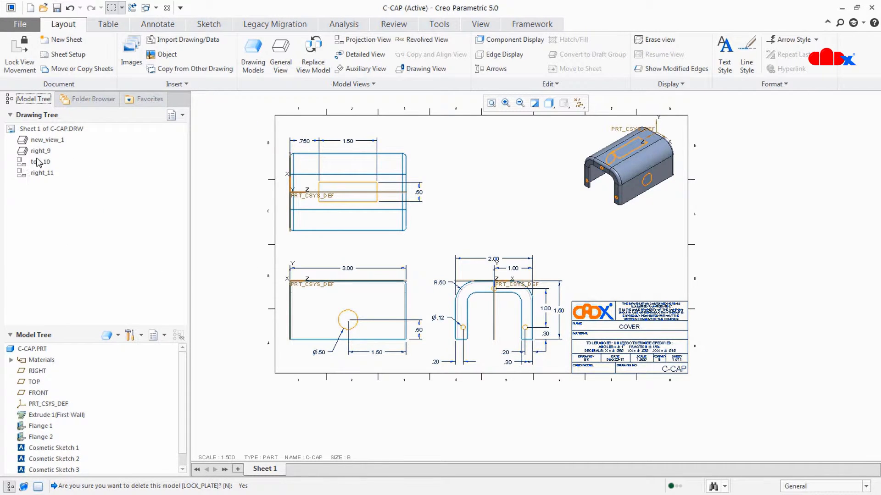
click(47, 141)
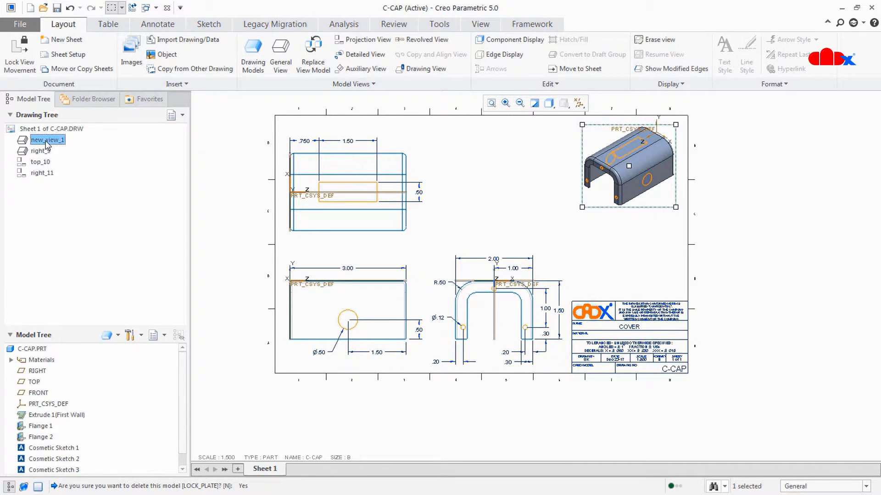
right_click(46, 142)
click(87, 146)
click(48, 176)
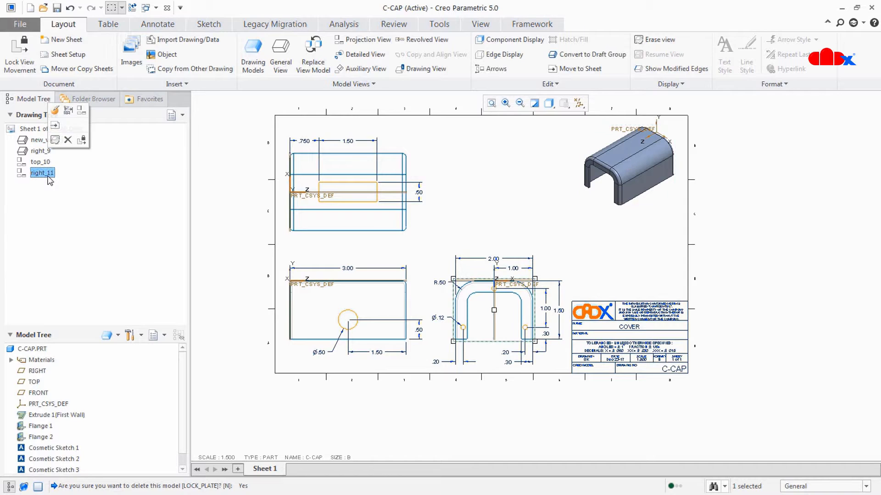
right_click(48, 177)
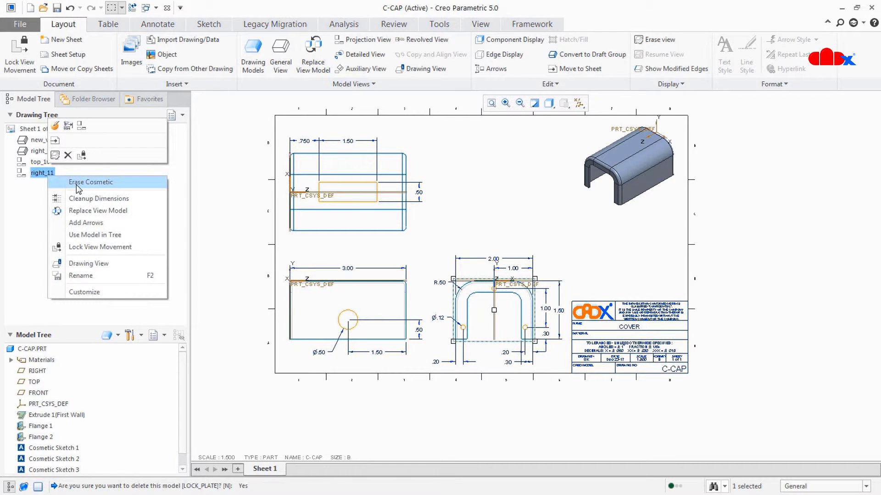
click(78, 182)
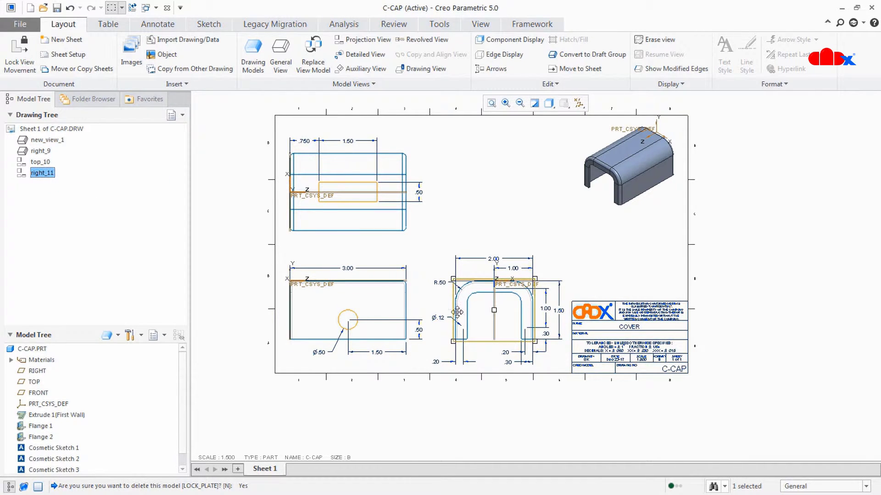
click(472, 390)
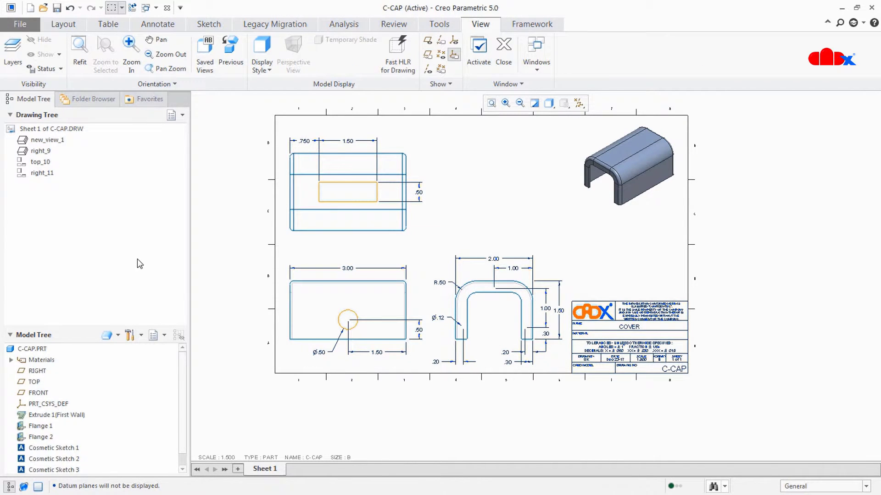
Unerase the cosmetics in the views right_11 and new_view_1.
right_click(42, 174)
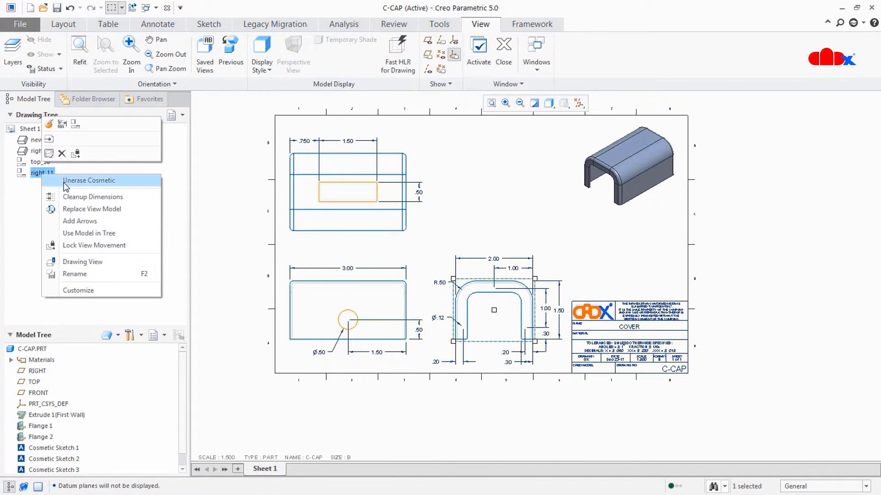
click(64, 182)
click(471, 386)
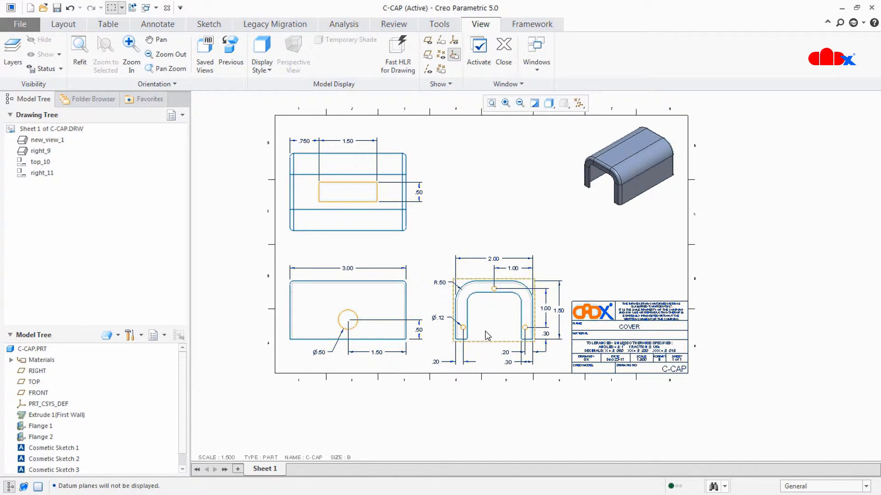
right_click(46, 139)
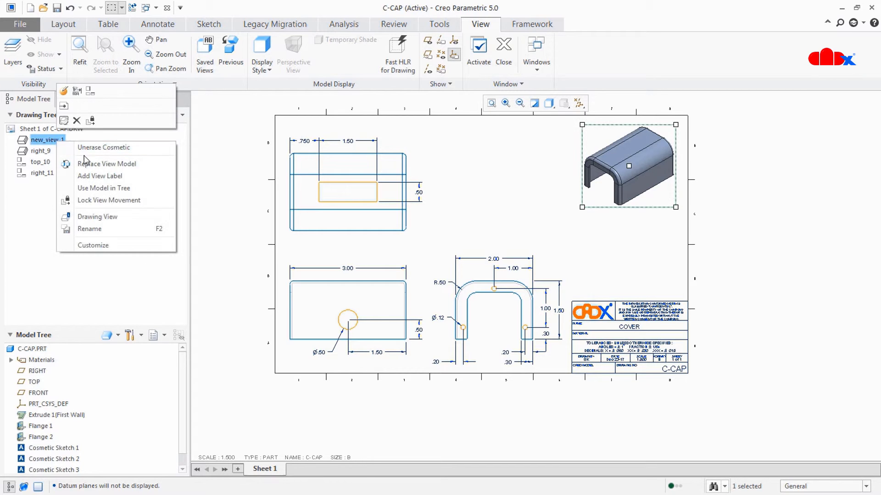
click(88, 149)
click(599, 237)
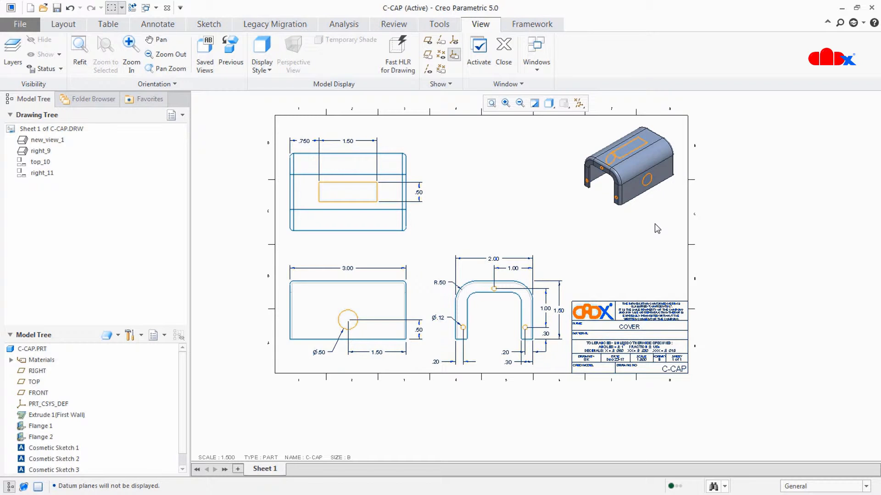
Return to the Layer Tree and create a drawing layer named CS that includes Cosmetic Sketch 1 of C-CAP.PRT.
click(182, 115)
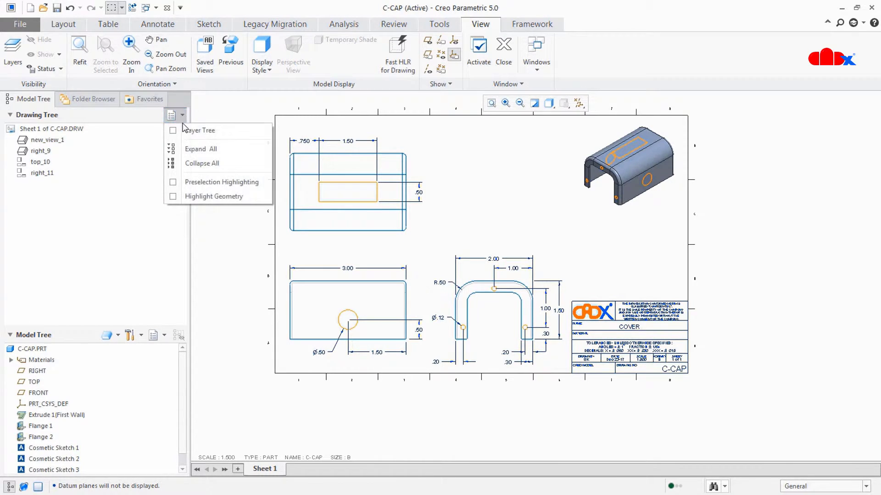
click(184, 130)
right_click(82, 274)
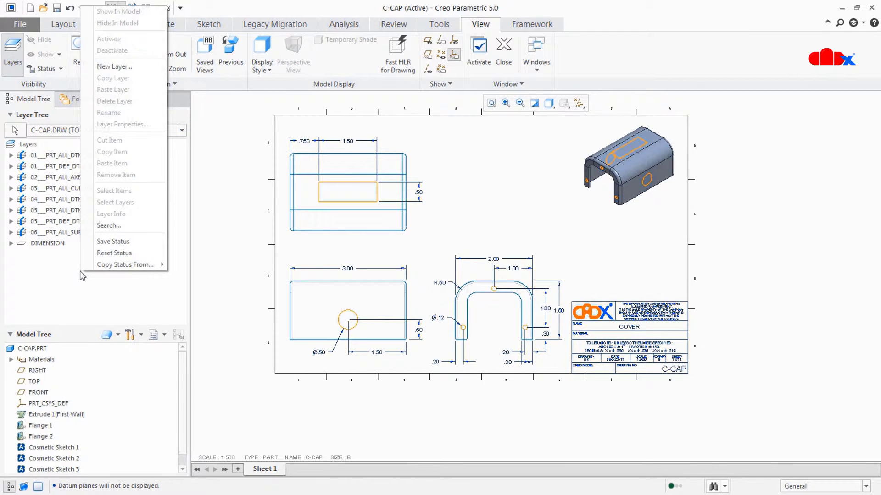
click(117, 67)
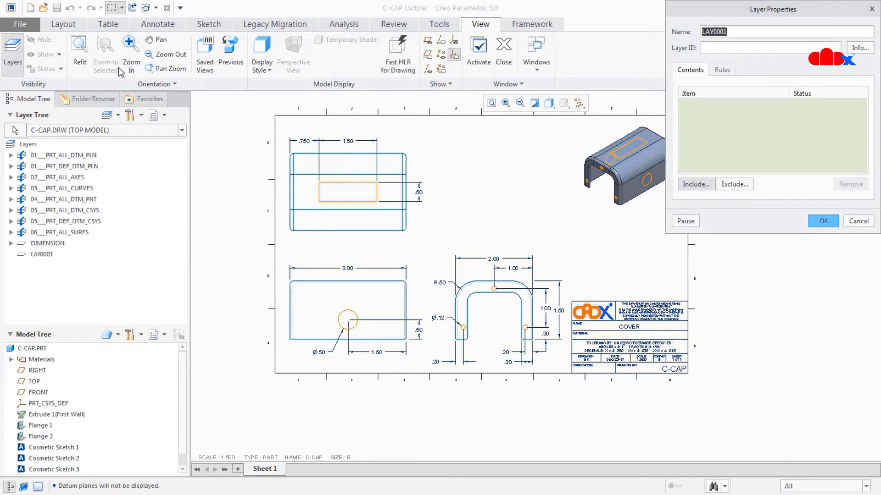
text(CS)
click(58, 449)
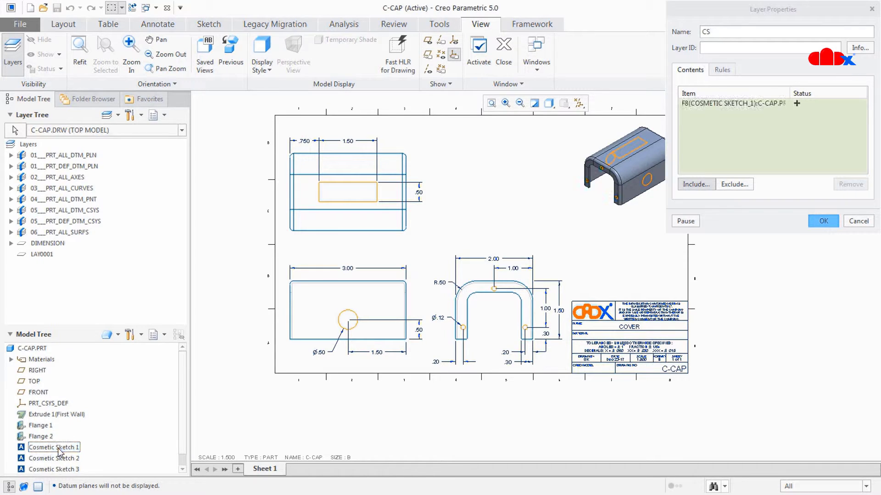
click(828, 221)
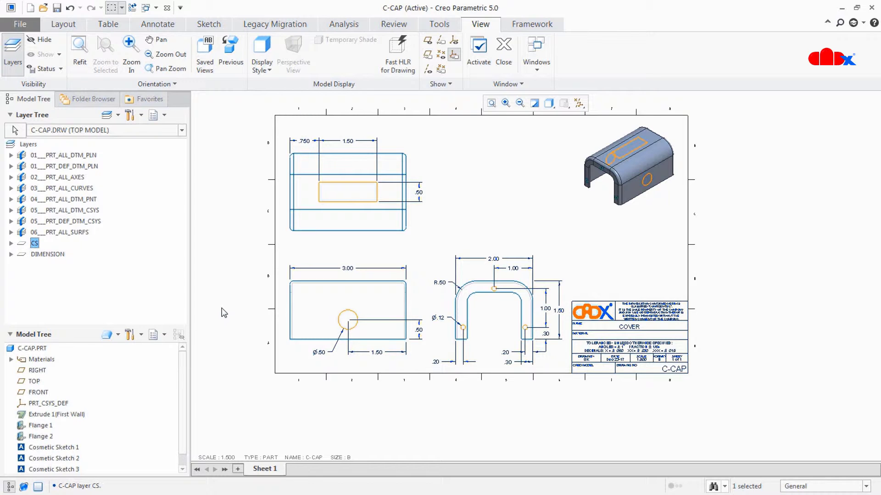
Make new_view_1 the active layer object with independent layer status and hide the CS layer in that view.
click(15, 131)
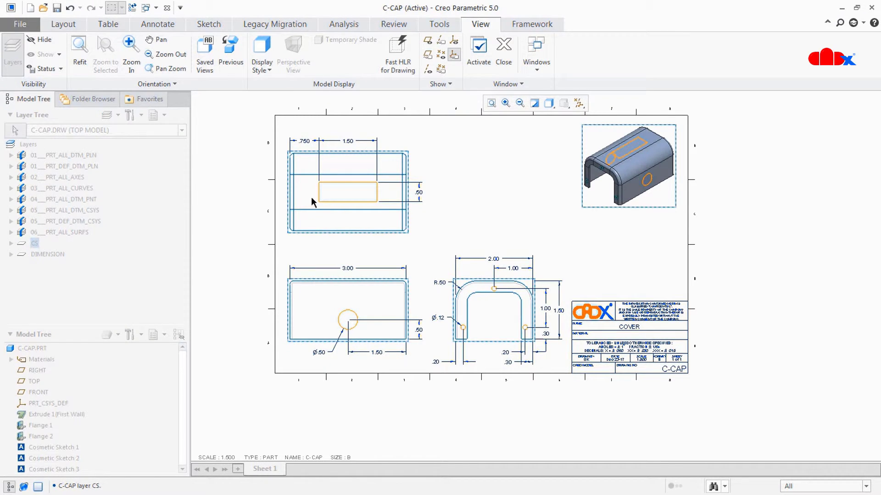
click(586, 201)
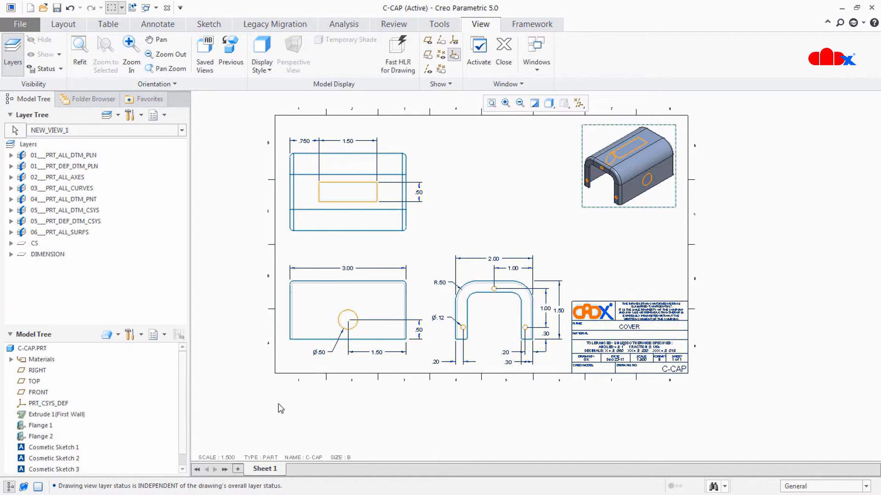
click(34, 244)
right_click(32, 245)
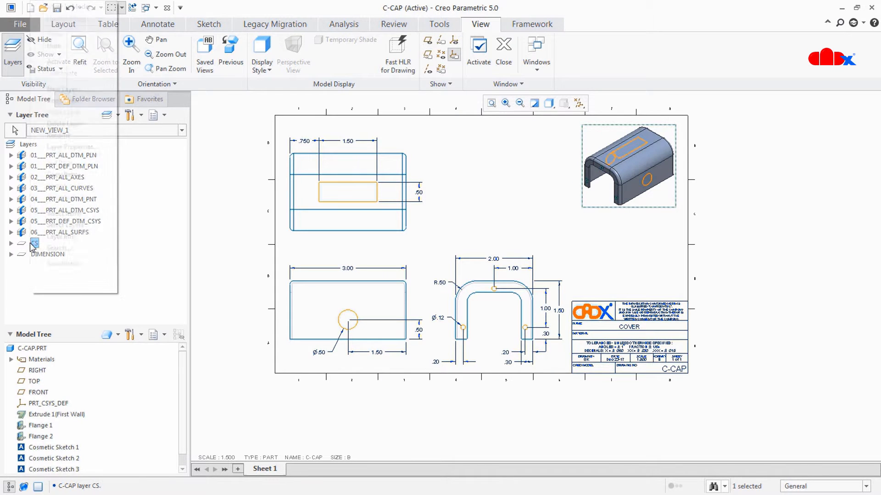
click(59, 51)
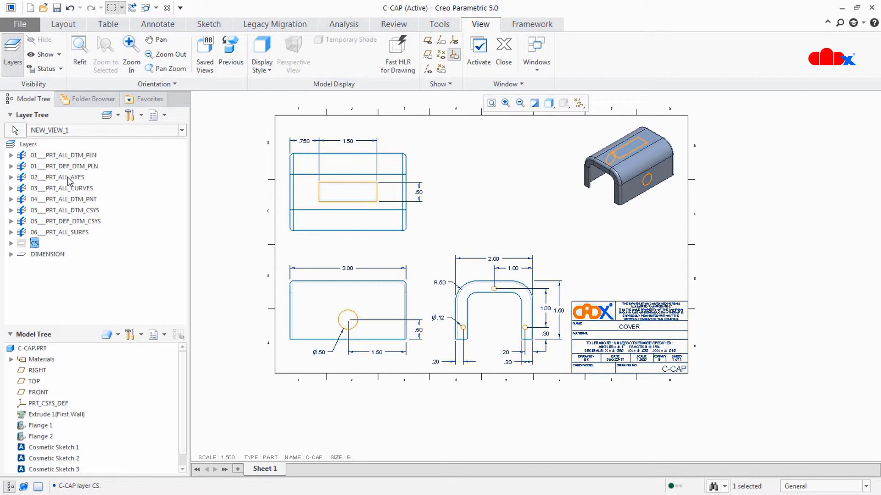
Make right_11 the active layer object with independent layer status and hide its CS layer.
click(16, 131)
click(501, 326)
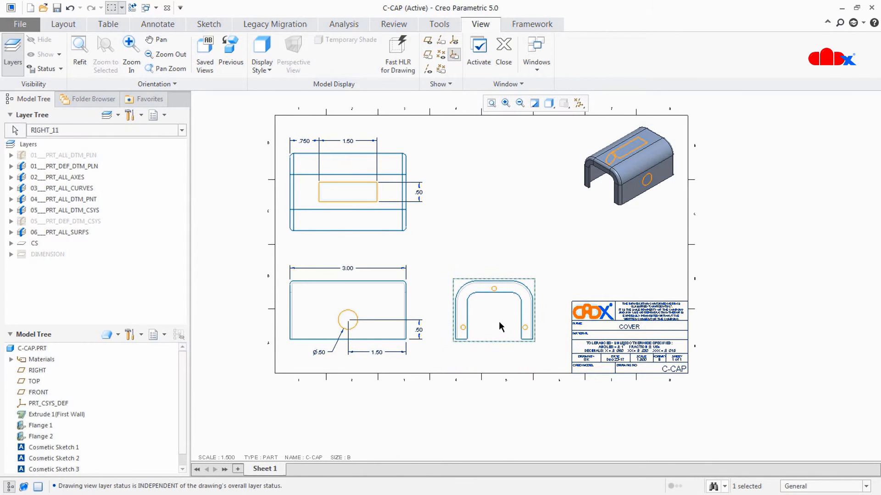
right_click(35, 243)
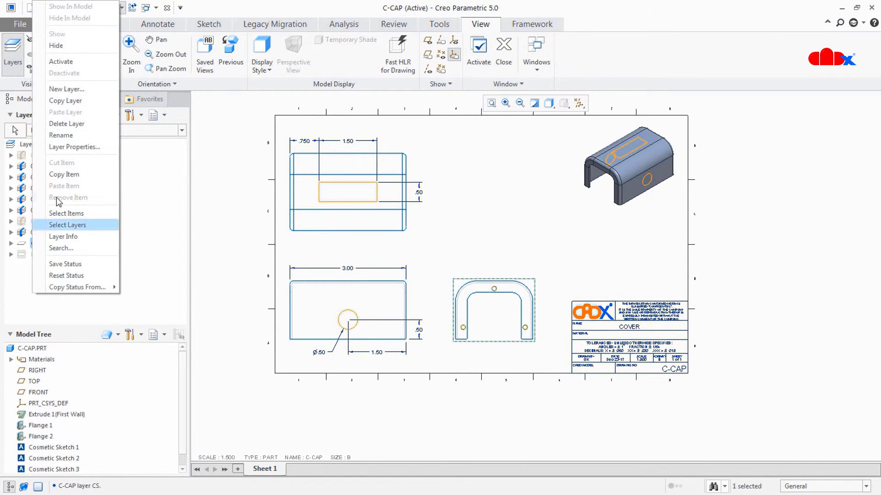
click(71, 46)
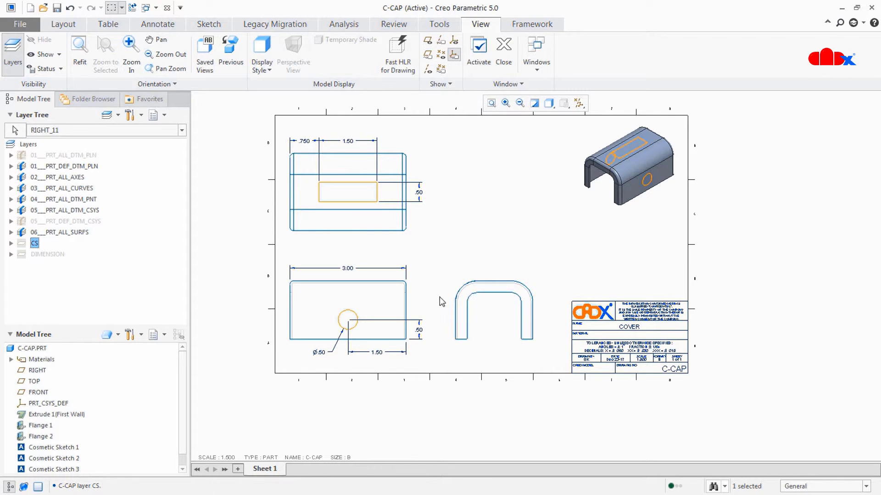
Set the right_11 view's layer status back to Drawing Dependent and make new_view_1 the active layer object.
click(470, 308)
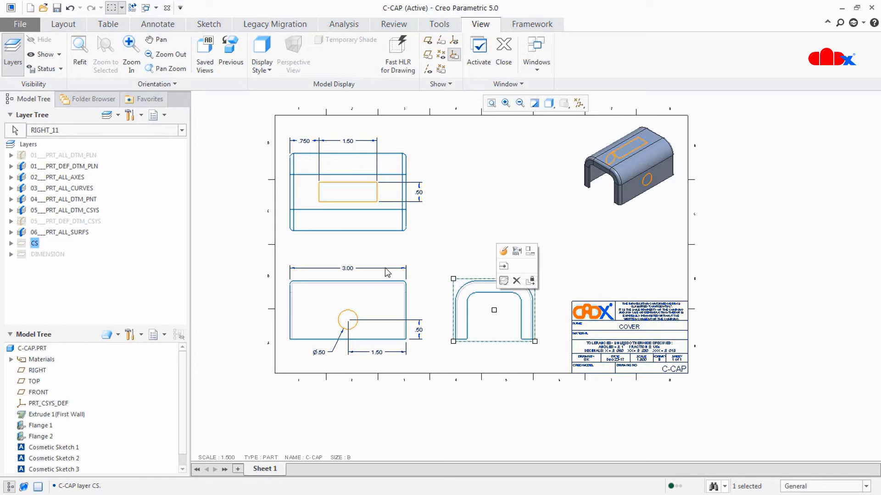
click(114, 115)
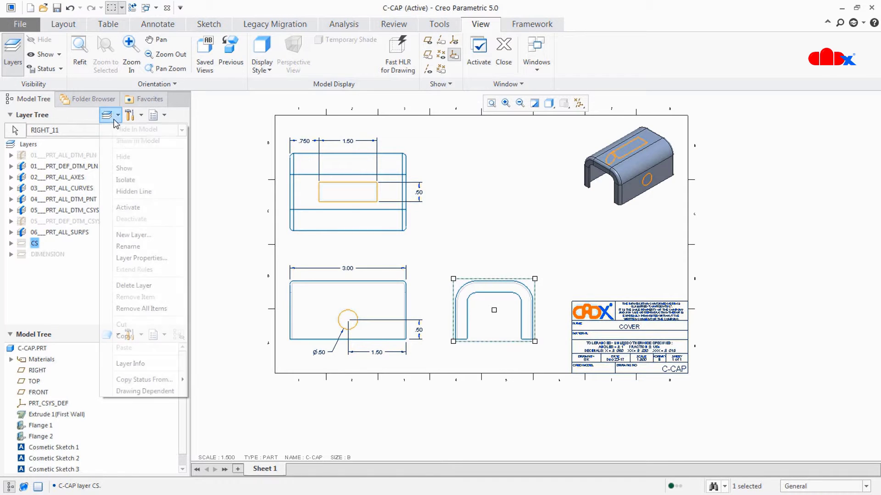
click(147, 391)
click(560, 274)
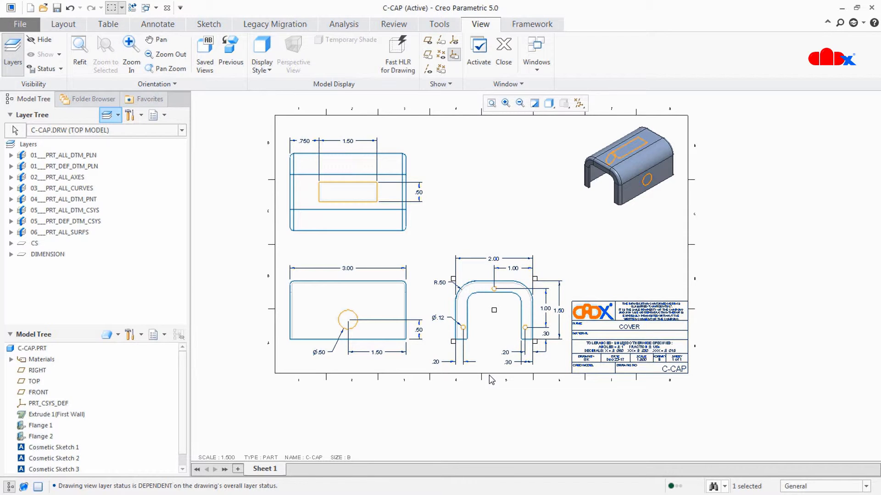
click(626, 202)
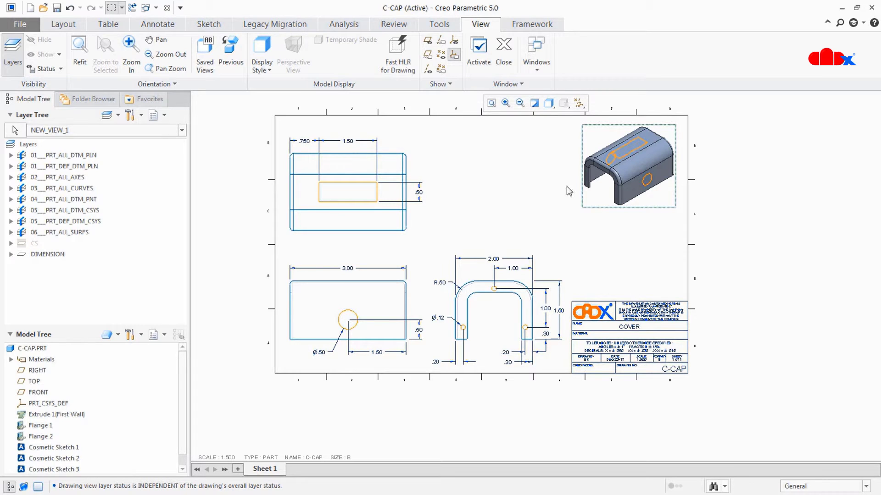
click(538, 133)
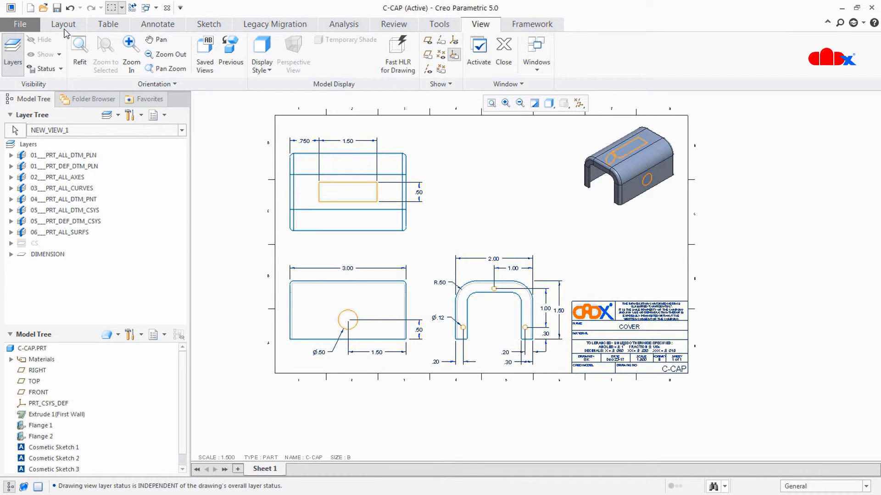
Open the drawing lock_plate.drw from the Swept Flange folder.
click(43, 8)
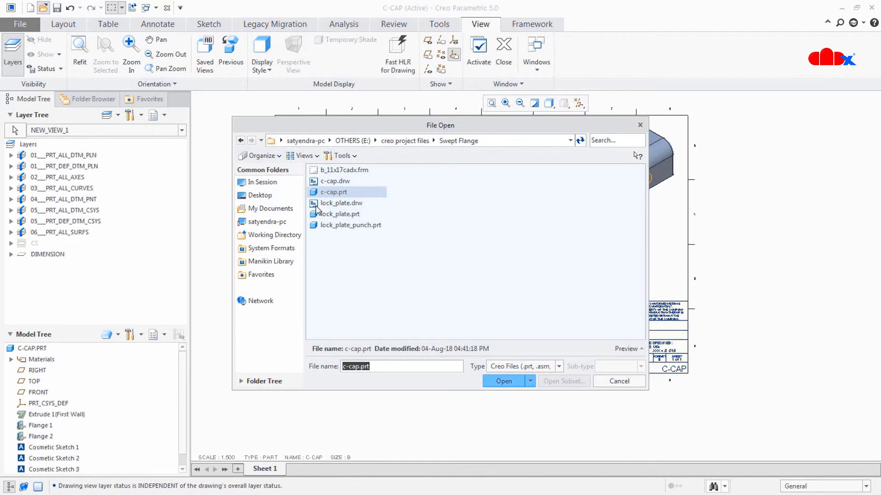
double_click(321, 203)
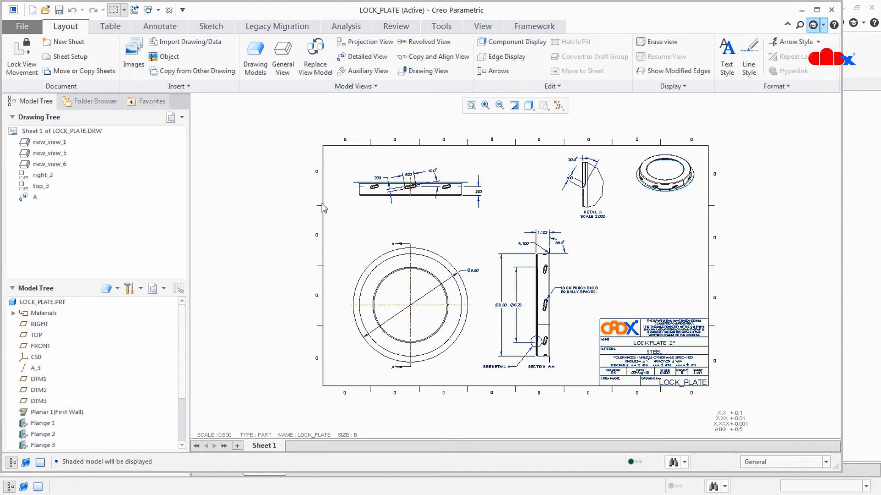
Display the drawing's layer tree and check which objects are available for active layer object selection.
click(181, 118)
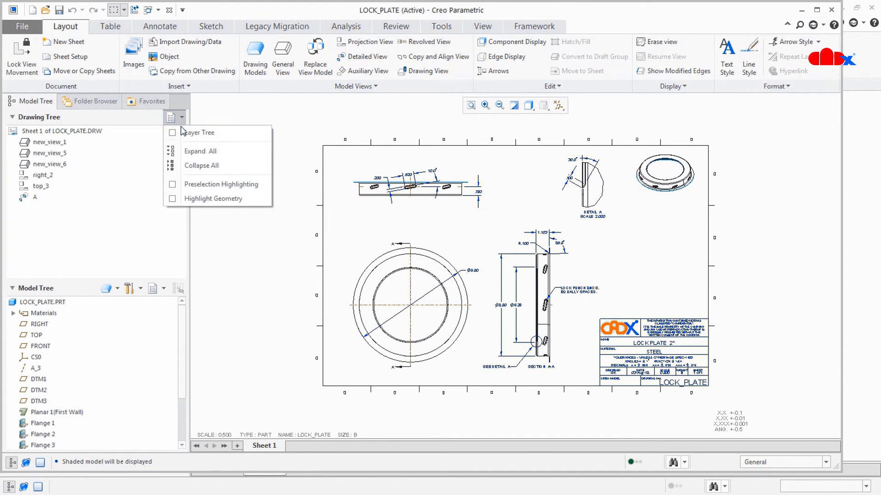
click(180, 133)
click(147, 133)
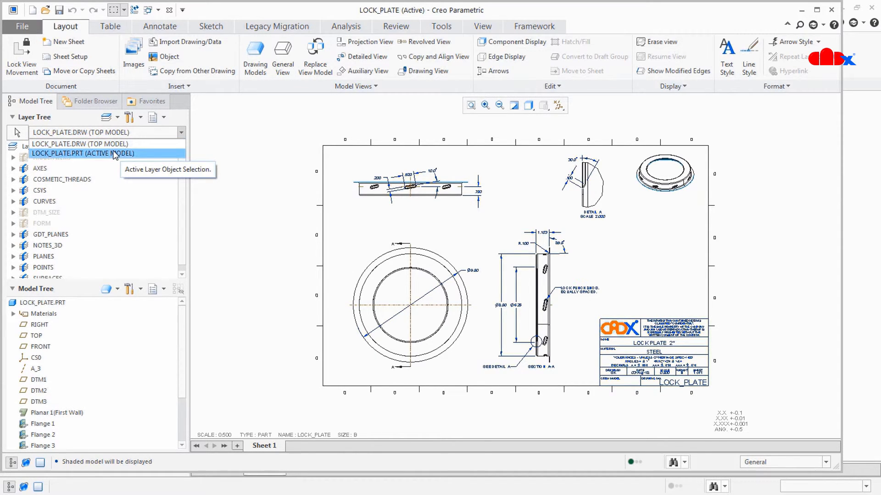
click(400, 297)
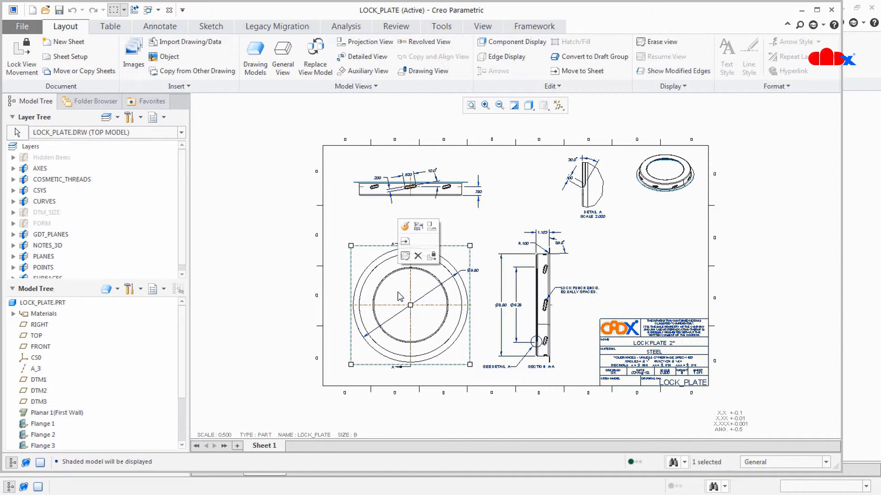
click(147, 133)
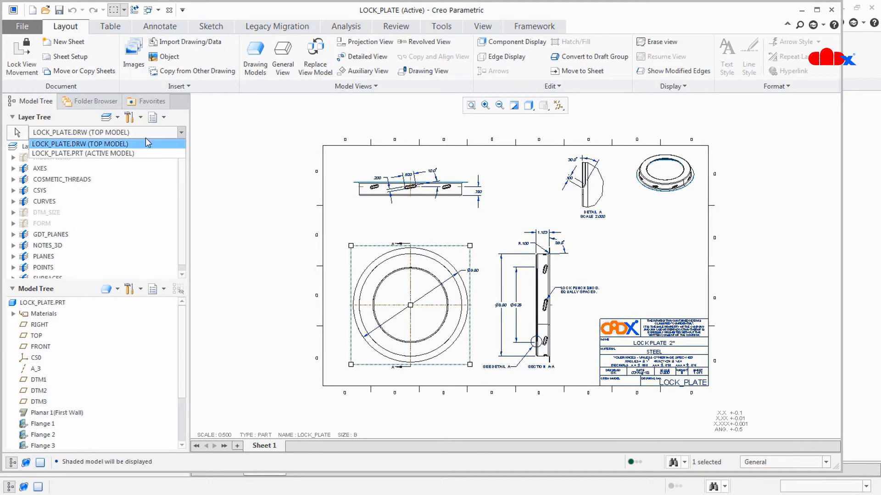
click(265, 204)
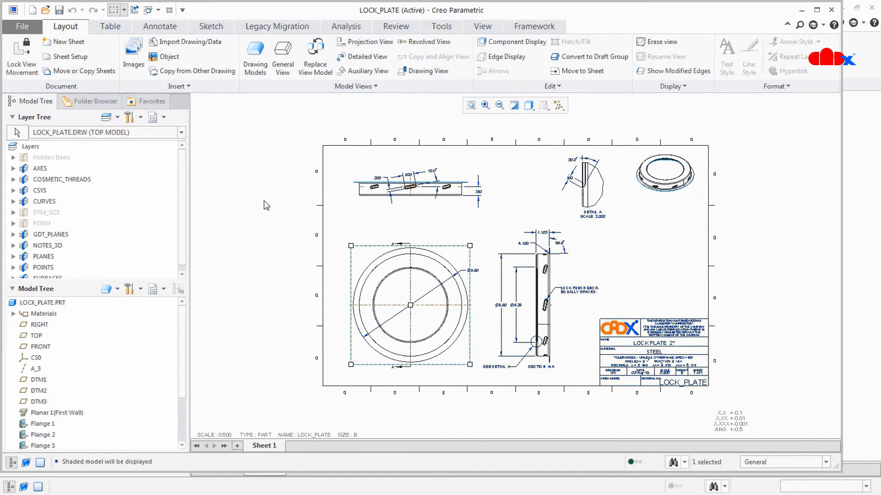
Set the drawing layer status control to Yes so the display of common layers is controlled separately in the drawing.
click(140, 118)
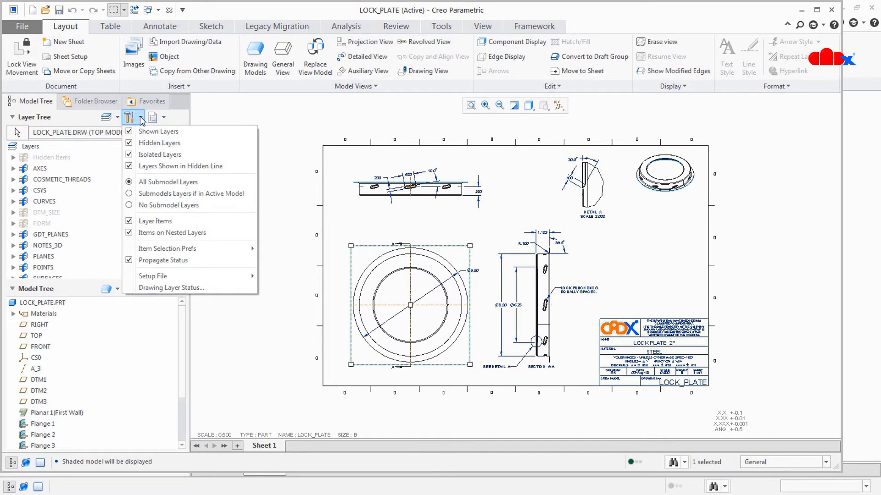
click(159, 289)
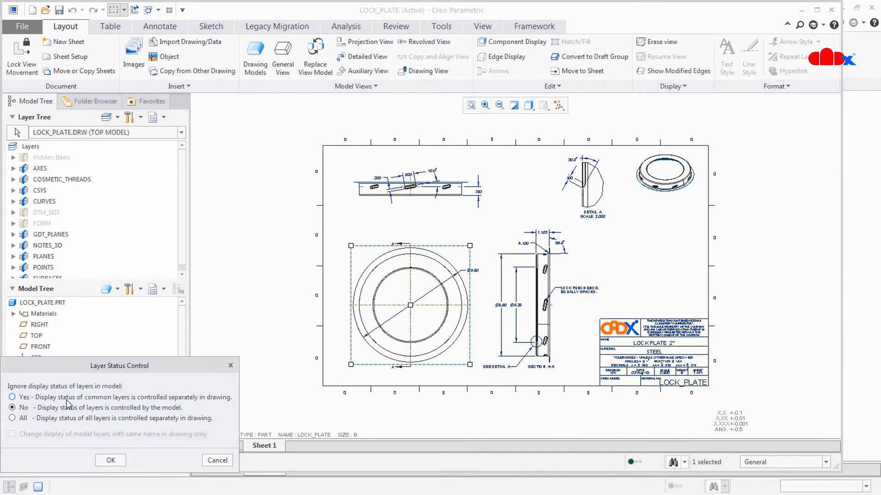
click(26, 399)
click(115, 461)
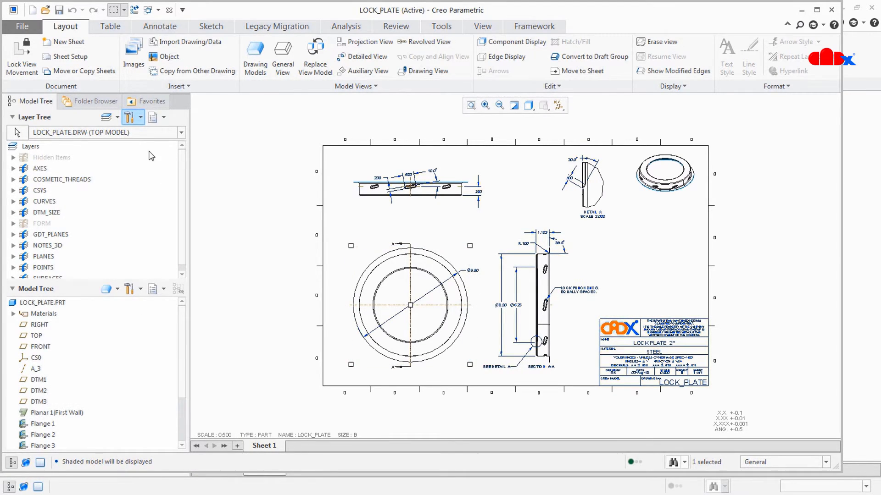
Make new_view_1 the active layer object with independent layer status and review the list of selectable views.
click(145, 133)
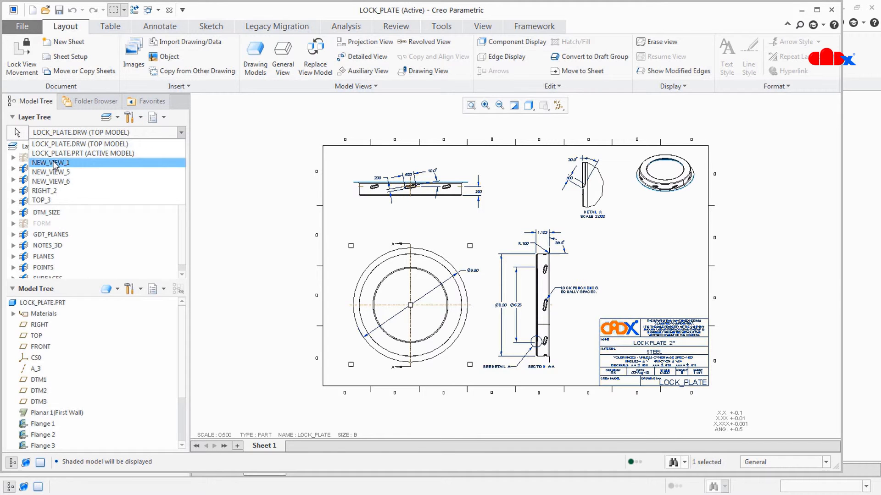
click(17, 133)
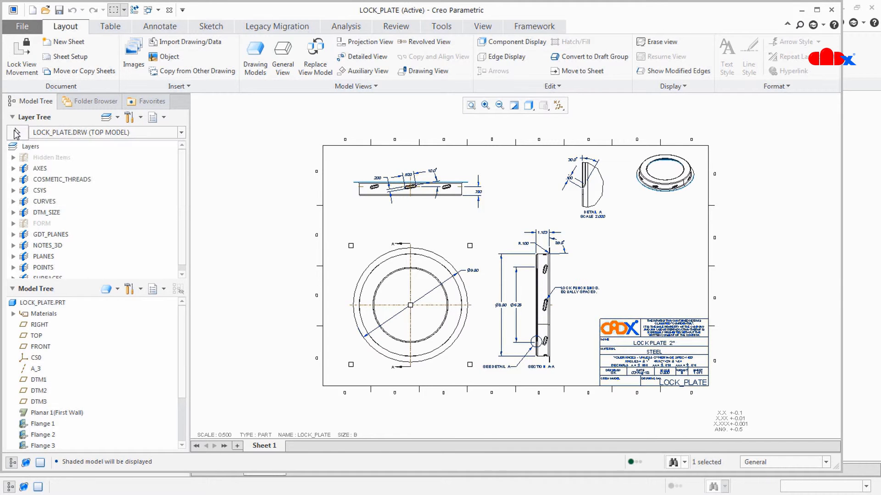
click(358, 259)
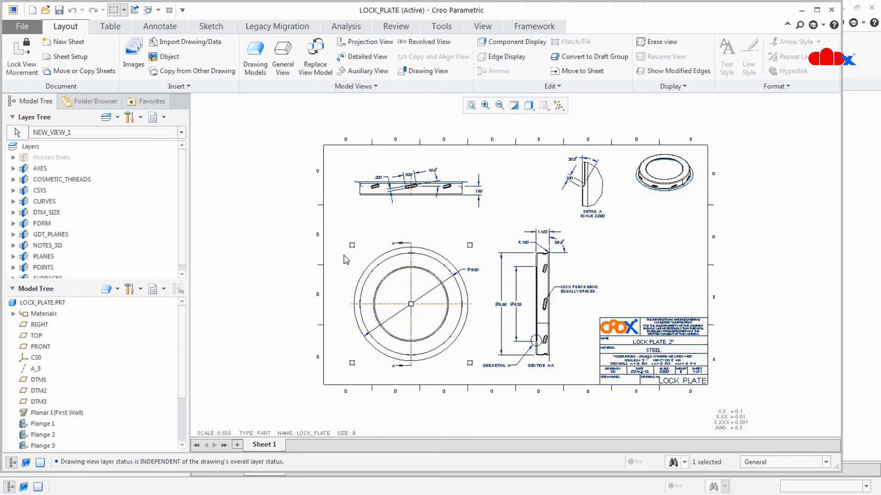
click(65, 134)
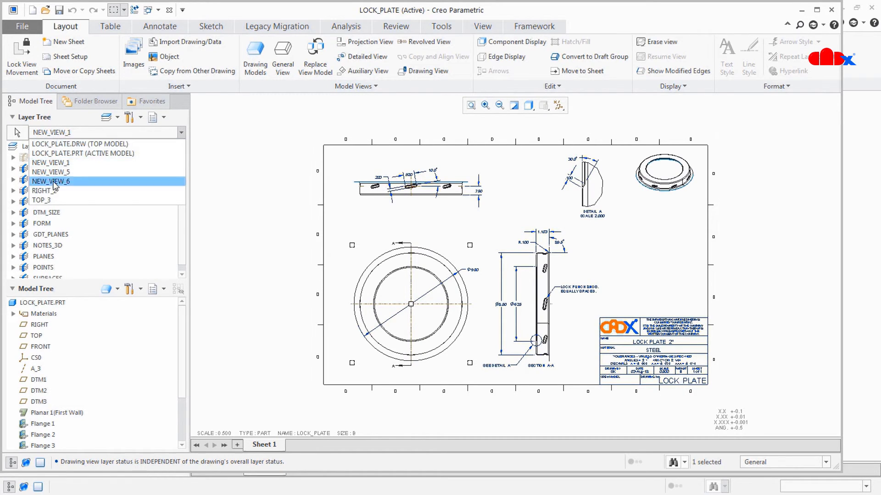
click(237, 164)
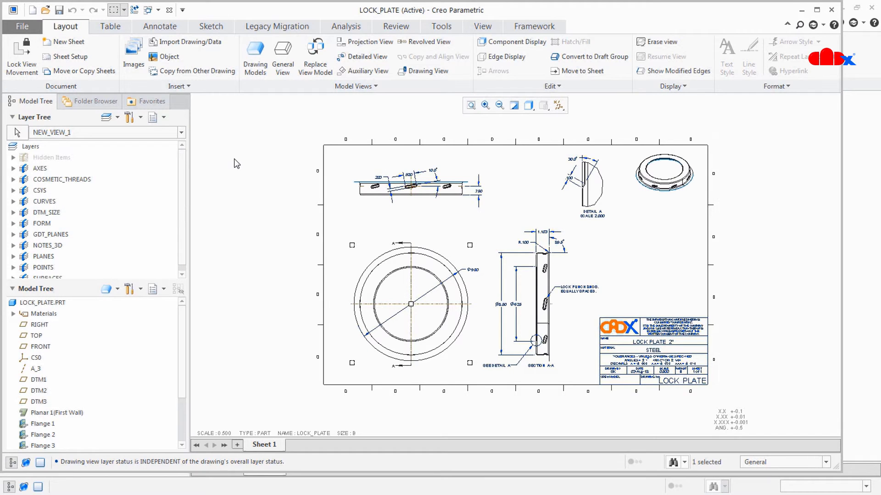
Place a general view with No Combined State beside the sheet, outside its border, and check the active layer object list.
click(283, 65)
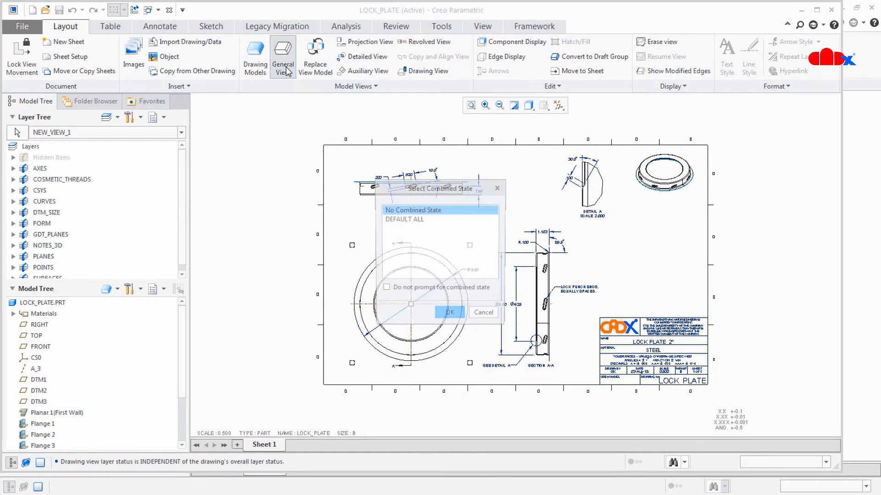
click(450, 316)
click(753, 289)
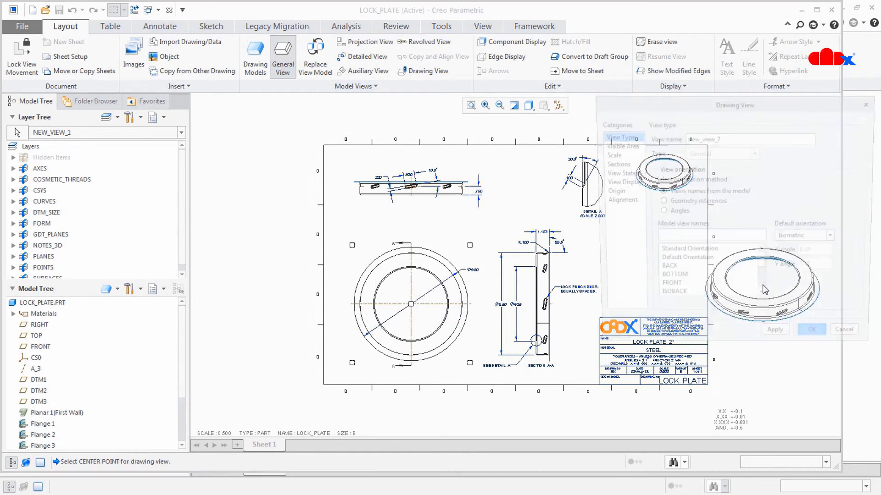
click(818, 343)
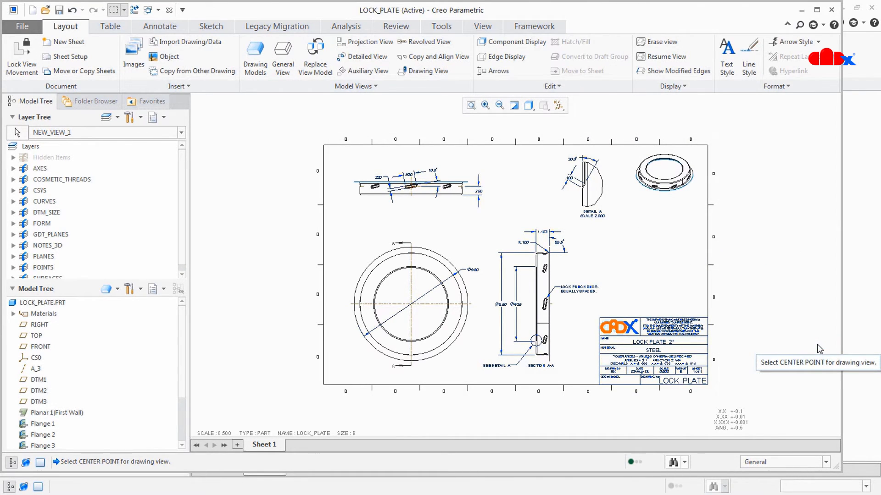
click(117, 132)
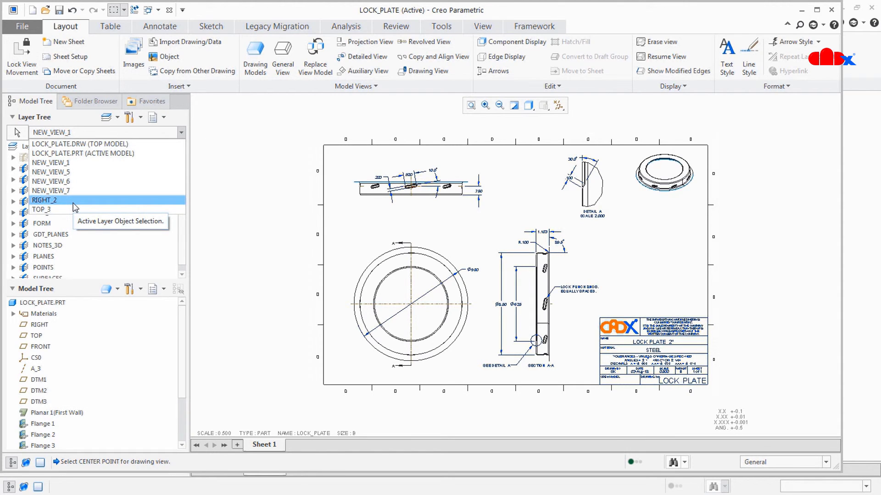
click(225, 219)
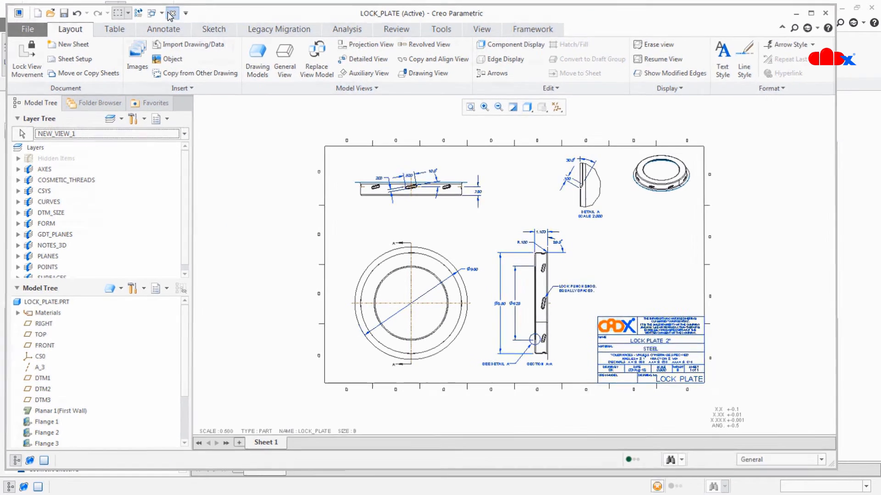
Close the LOCK_PLATE drawing and save the layer status of all layers in the C-CAP drawing.
click(167, 10)
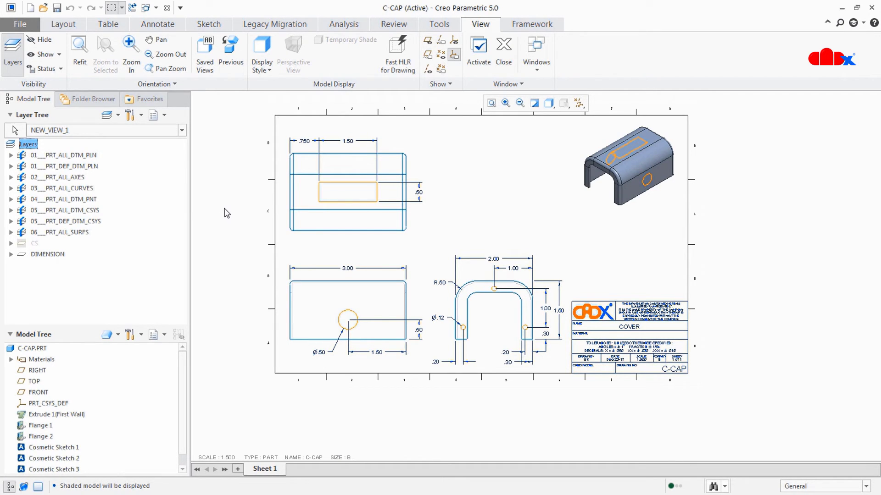
right_click(29, 146)
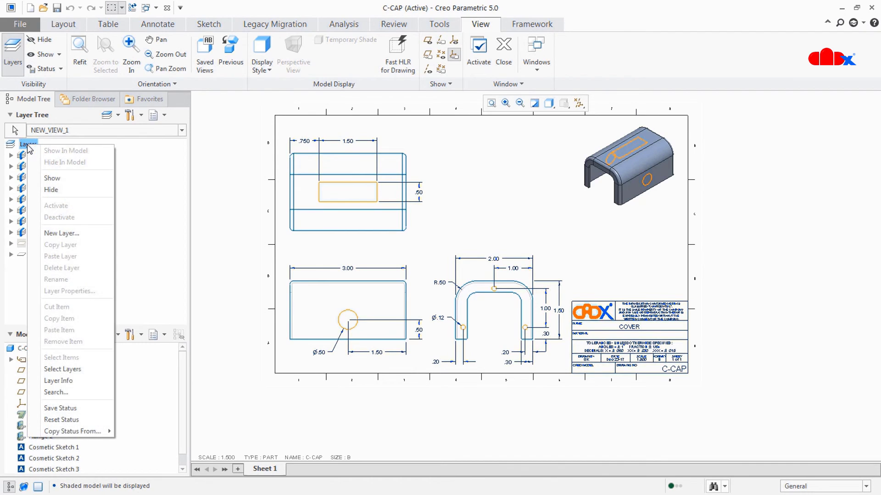
click(67, 409)
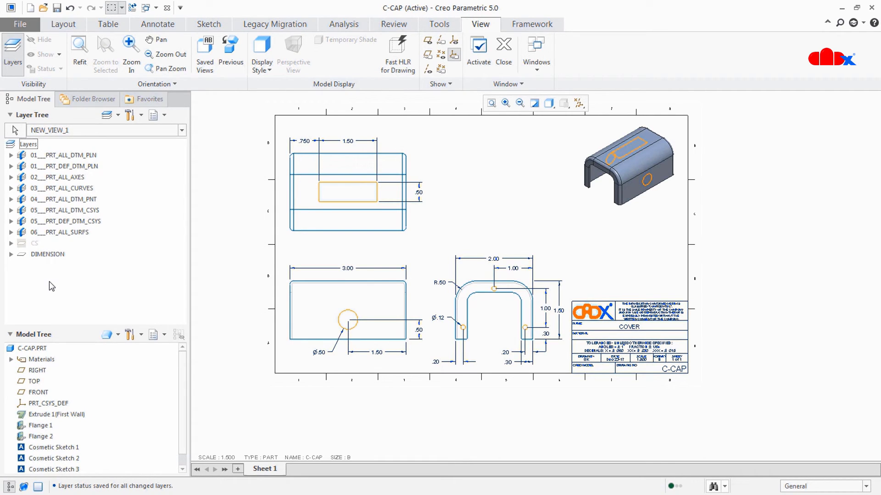
key(ctrl+d)
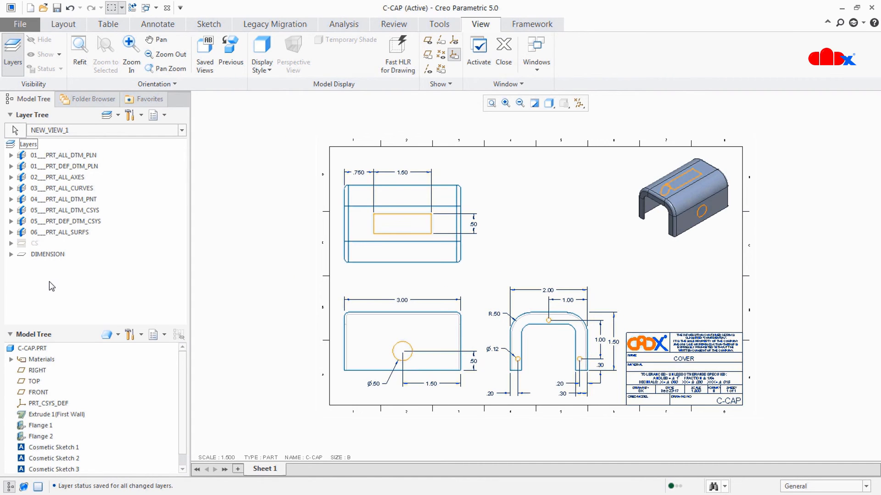